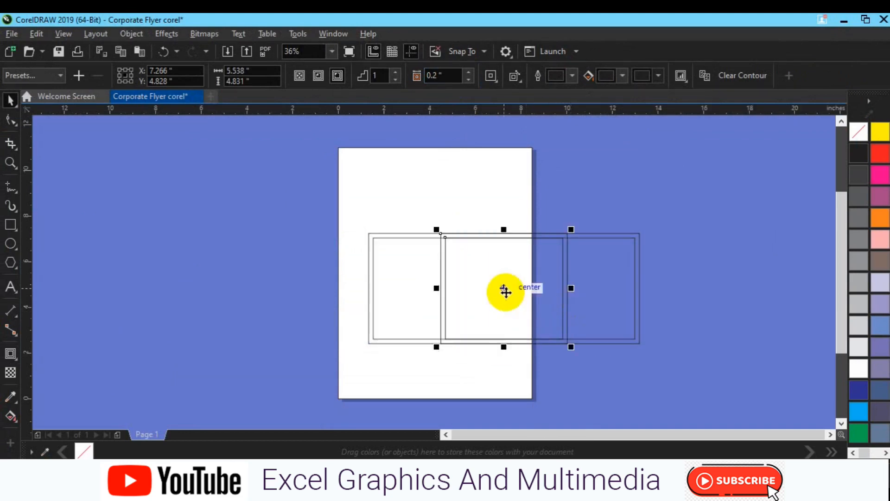
Step: Move the contoured square along the long rectangle and try positioning a duplicate of it against the original
{"action": "left_click_drag", "start_coordinate": [505, 291], "coordinate": [457, 291]}
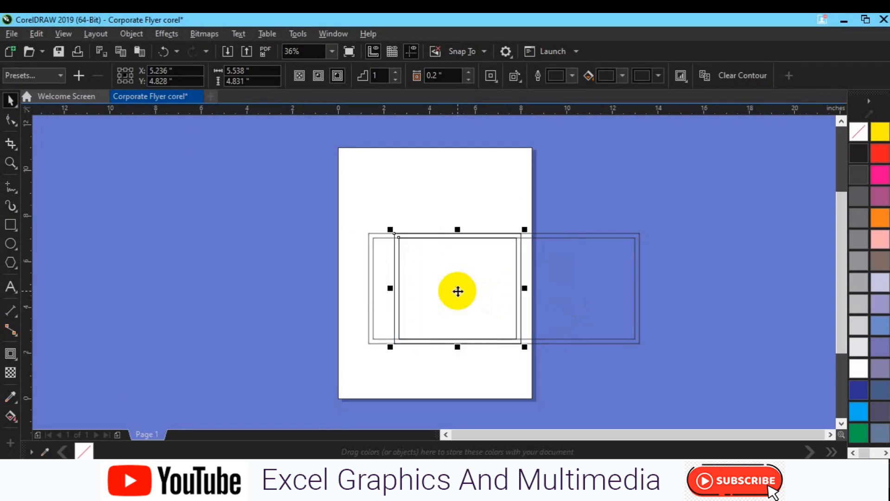
{"action": "left_click_drag", "start_coordinate": [458, 291], "coordinate": [583, 292]}
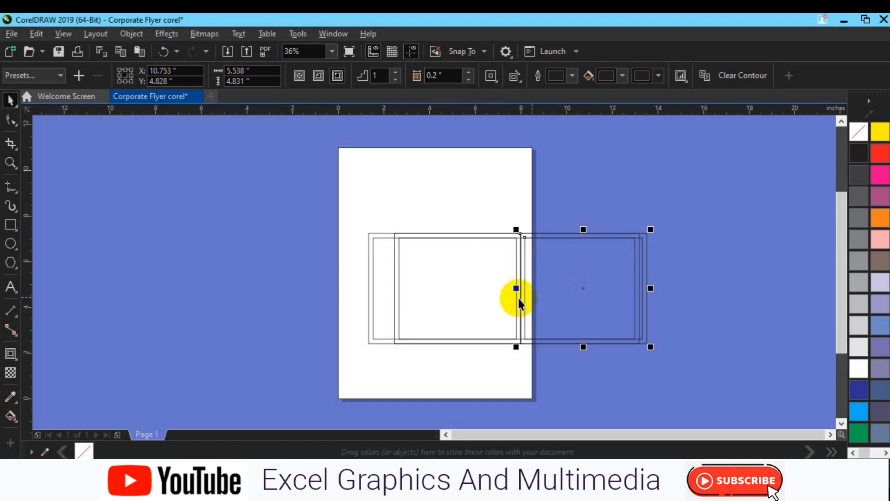
{"action": "left_click", "coordinate": [493, 302]}
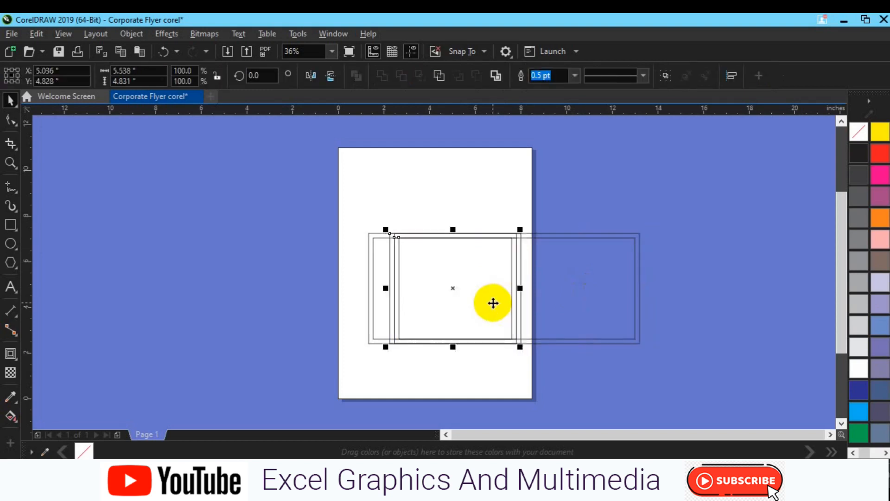
{"action": "key", "text": "Right"}
{"action": "key", "text": "Right"}
{"action": "key", "text": "Right"}
{"action": "key", "text": "Right"}
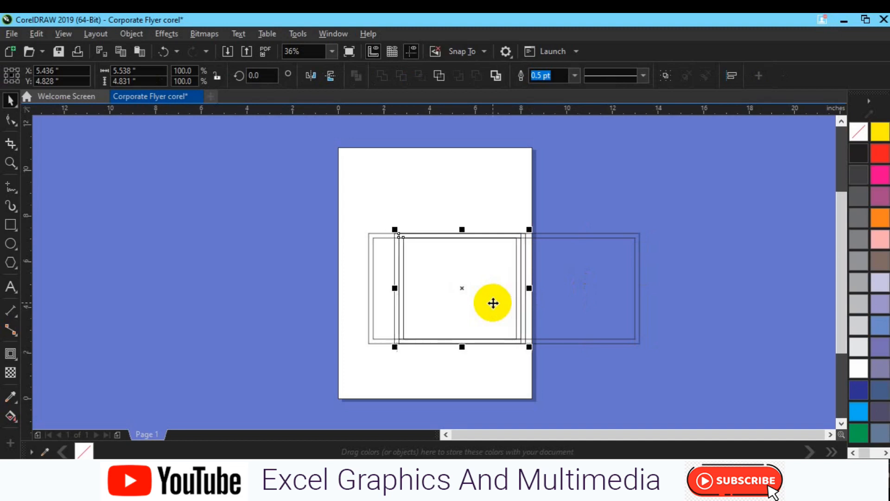
Step: Move the duplicate contoured square beside the original, try squashing it to half height, and undo the squash
{"action": "left_click", "coordinate": [708, 272]}
{"action": "left_click", "coordinate": [525, 287]}
{"action": "left_click", "coordinate": [452, 296]}
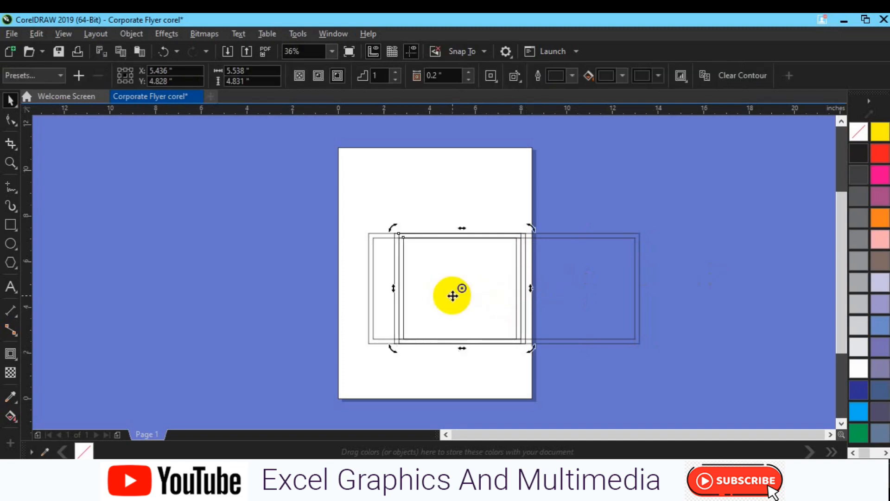
{"action": "left_click", "coordinate": [287, 306]}
{"action": "left_click_drag", "start_coordinate": [482, 291], "coordinate": [606, 293]}
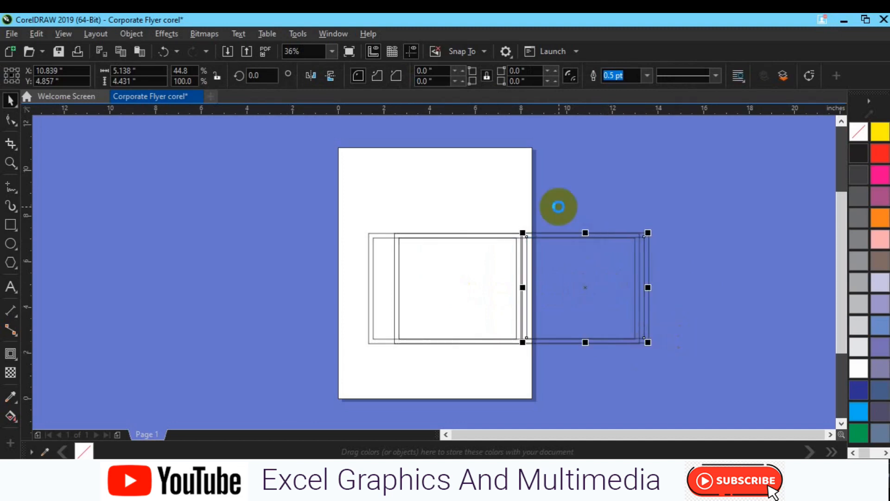
{"action": "left_click_drag", "start_coordinate": [585, 233], "coordinate": [586, 285]}
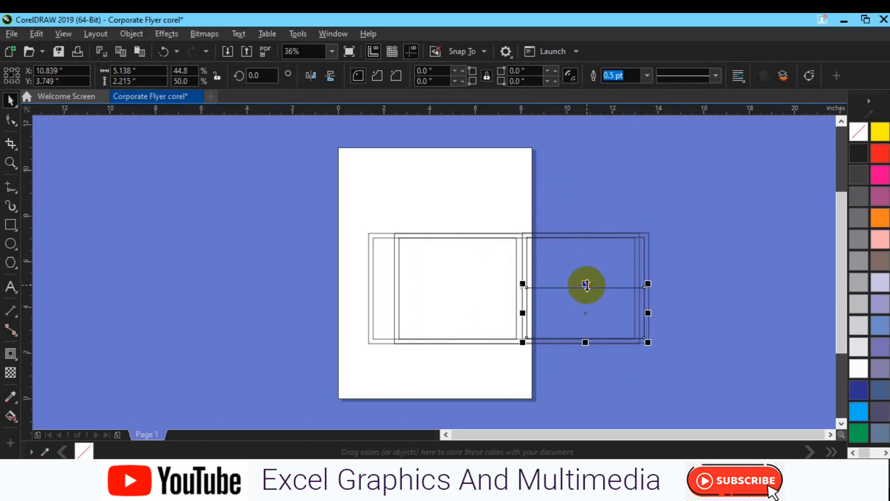
{"action": "key", "text": "ctrl+z"}
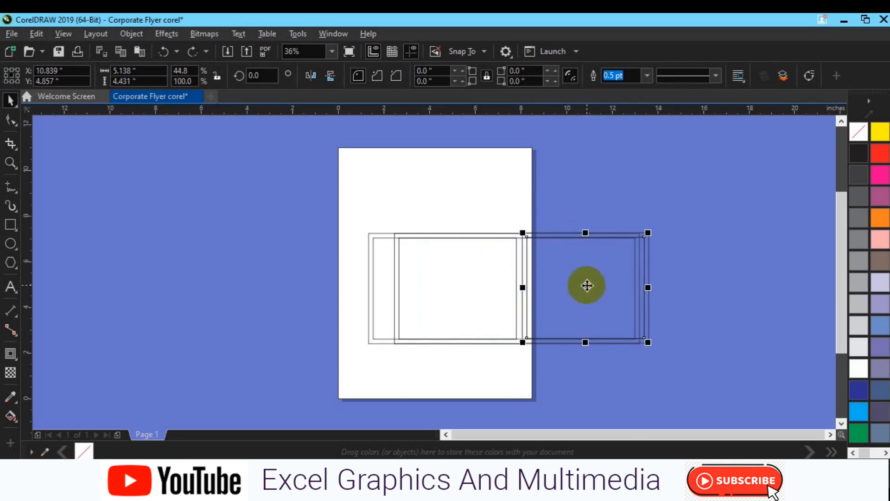
Step: Delete both contoured squares, keeping only the long contoured rectangle
{"action": "left_click", "coordinate": [591, 288]}
{"action": "key", "text": "Delete"}
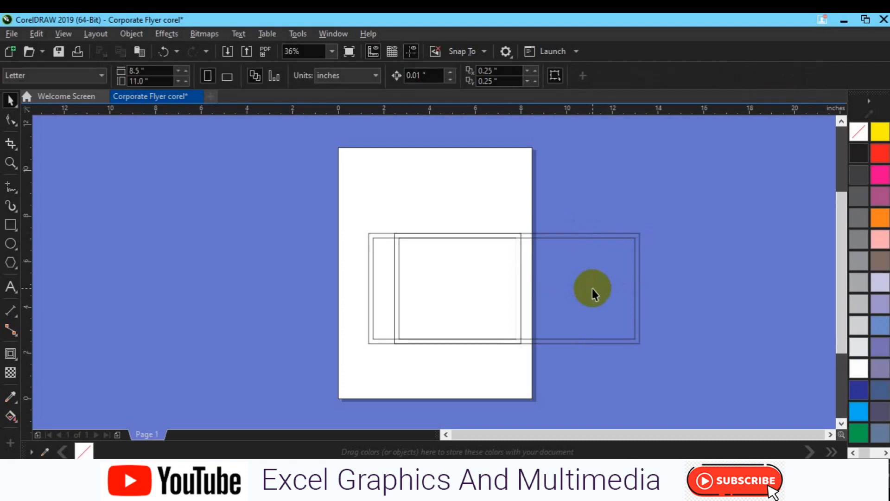
{"action": "key", "text": "Delete"}
Step: Rotate the long contoured rectangle by 45 degrees
{"action": "left_click", "coordinate": [510, 302]}
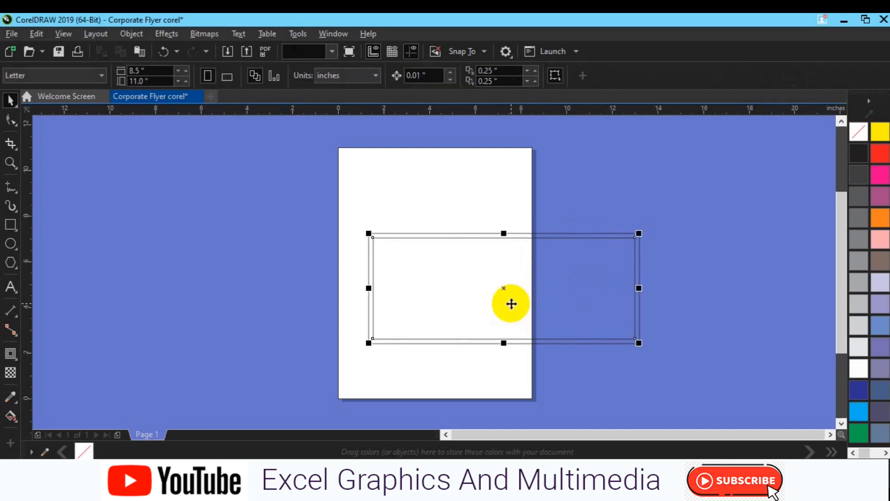
{"action": "left_click_drag", "start_coordinate": [269, 222], "coordinate": [731, 360]}
{"action": "left_click", "coordinate": [513, 295]}
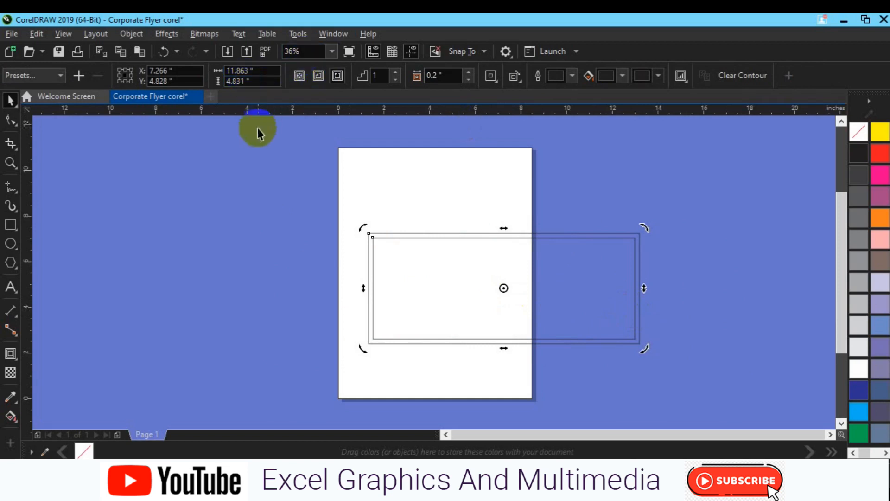
{"action": "left_click", "coordinate": [498, 267]}
{"action": "left_click", "coordinate": [259, 75]}
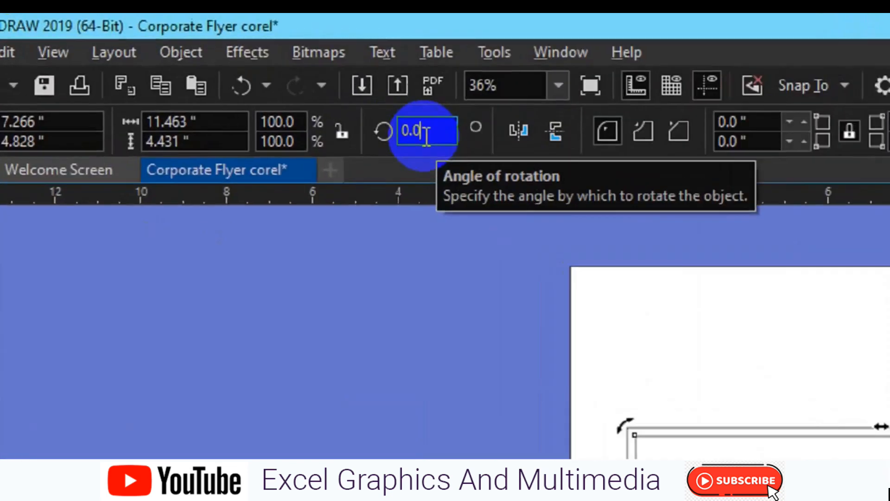
{"action": "type", "text": "45"}
{"action": "key", "text": "Return"}
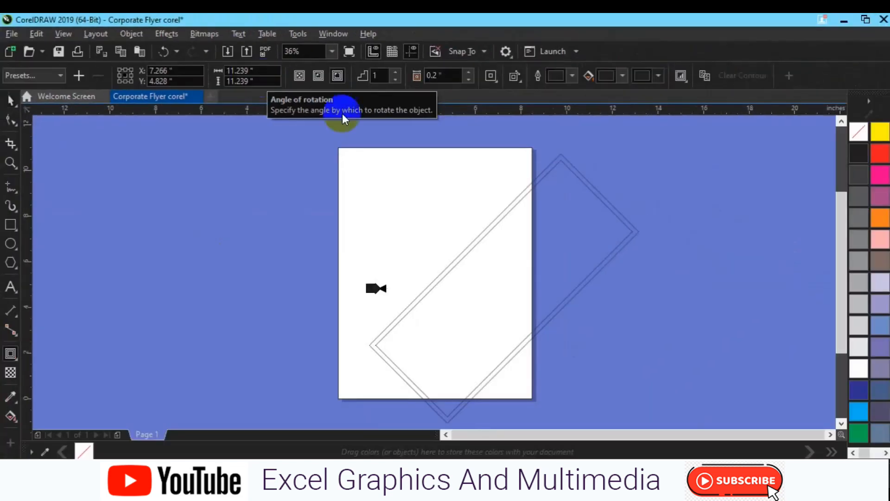
Step: Move the rotated contoured rectangle up and slightly right so its lowest corner meets the page's bottom edge
{"action": "key", "text": "space"}
{"action": "left_click_drag", "start_coordinate": [502, 291], "coordinate": [517, 261]}
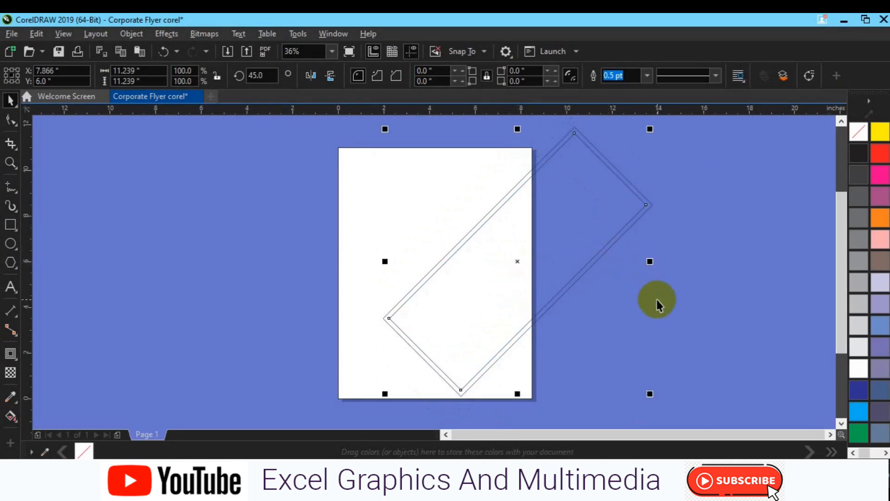
{"action": "mouse_move", "coordinate": [515, 271]}
{"action": "left_mouse_down"}
{"action": "mouse_move", "coordinate": [514, 279]}
{"action": "mouse_move", "coordinate": [517, 272]}
{"action": "left_mouse_up"}
{"action": "left_click", "coordinate": [650, 283]}
Step: Draw a square about 4.66 inches wide beside the page and place a copy directly against its right edge
{"action": "left_click", "coordinate": [11, 225]}
{"action": "left_click_drag", "start_coordinate": [199, 229], "coordinate": [272, 267]}
{"action": "left_click_drag", "start_coordinate": [277, 305], "coordinate": [300, 322]}
{"action": "left_click_drag", "start_coordinate": [238, 294], "coordinate": [346, 295]}
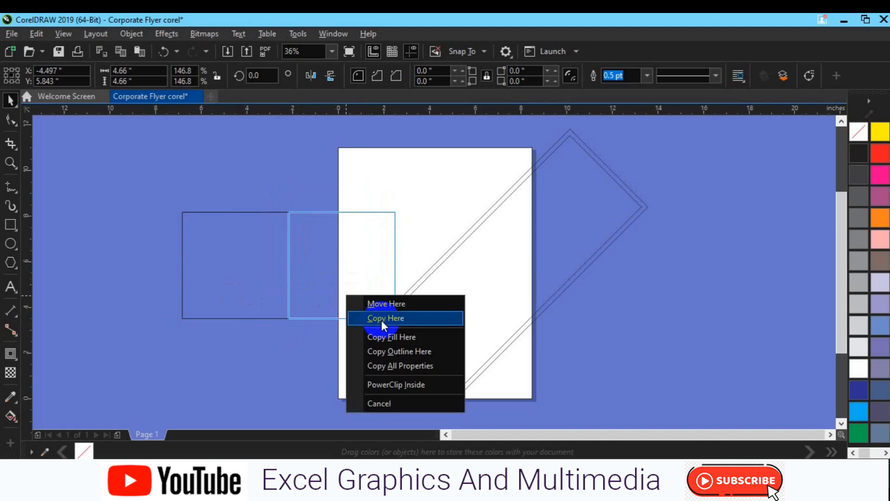
{"action": "left_click", "coordinate": [381, 320]}
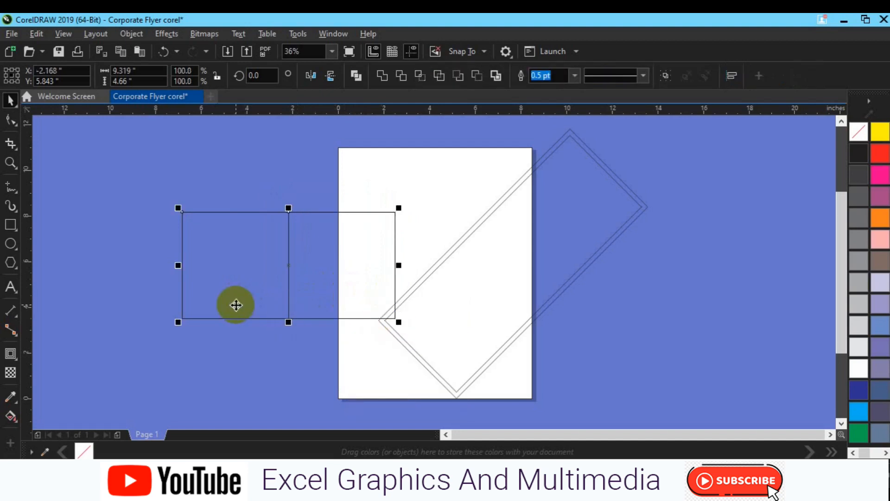
{"action": "left_click", "coordinate": [135, 306]}
Step: Add a horizontal guideline through the copied square's middle and scale a duplicate to its lower-left quarter, 2.33 by 2.33 inches
{"action": "left_click", "coordinate": [315, 282]}
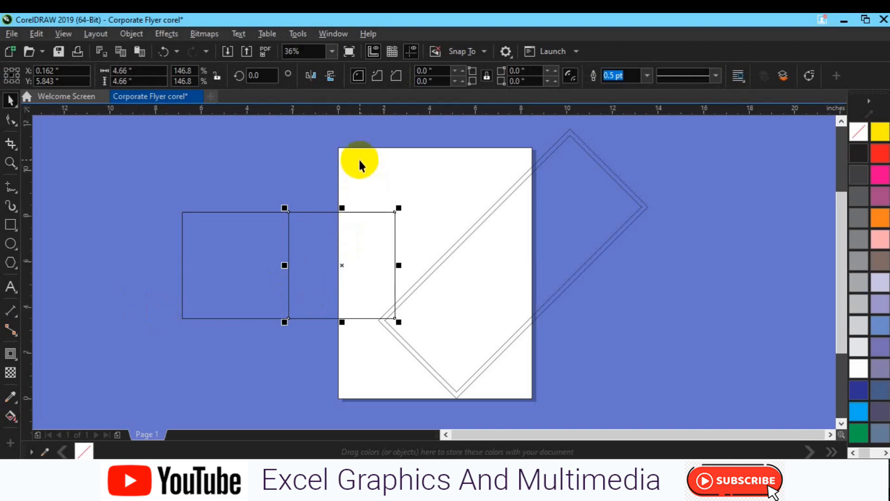
{"action": "left_click_drag", "start_coordinate": [374, 106], "coordinate": [389, 265]}
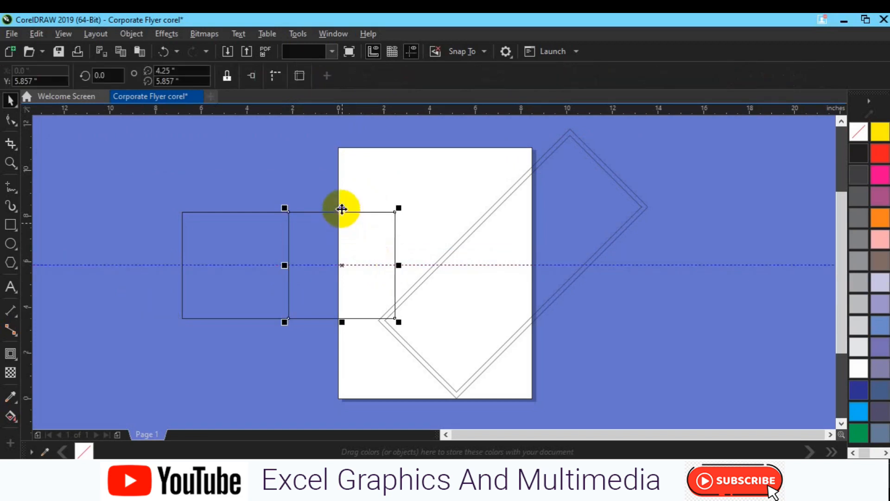
{"action": "left_click_drag", "start_coordinate": [342, 209], "coordinate": [342, 262]}
{"action": "left_click_drag", "start_coordinate": [398, 291], "coordinate": [346, 295]}
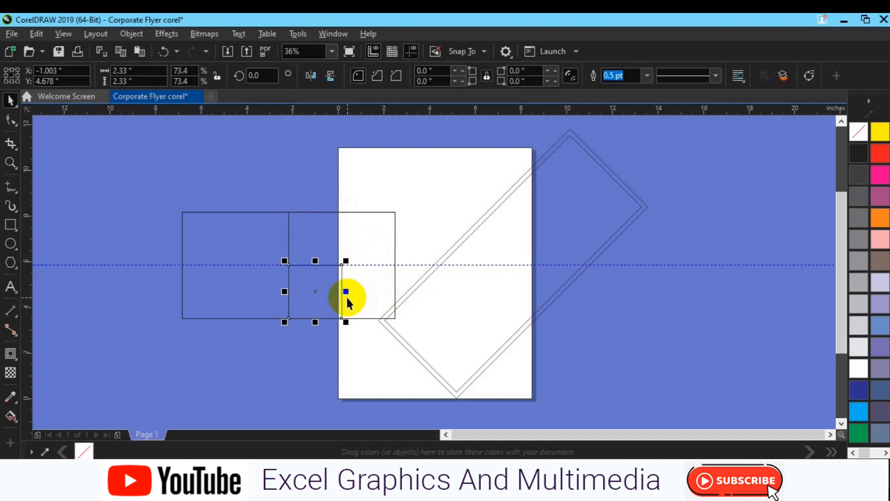
Step: Shrink the copied square to its upper half, 4.66 by 2.33 inches, and delete the horizontal guideline
{"action": "left_click", "coordinate": [372, 306]}
{"action": "left_click_drag", "start_coordinate": [342, 321], "coordinate": [342, 265]}
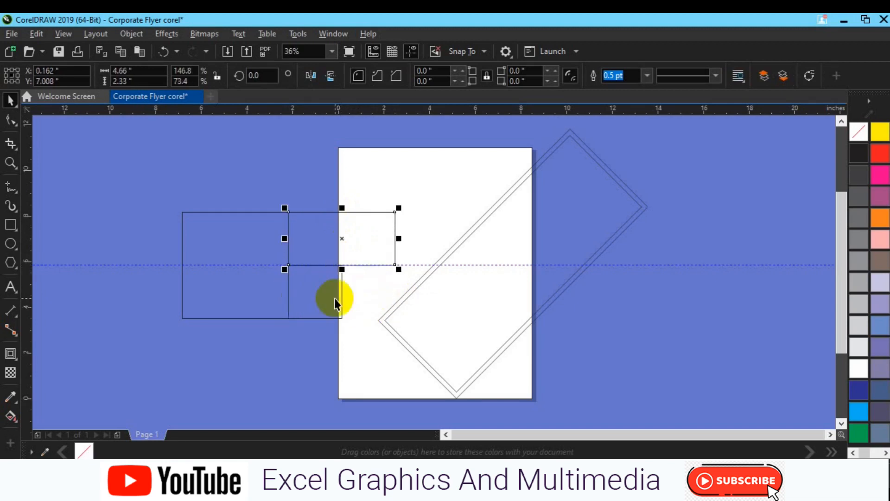
{"action": "right_click", "coordinate": [250, 265]}
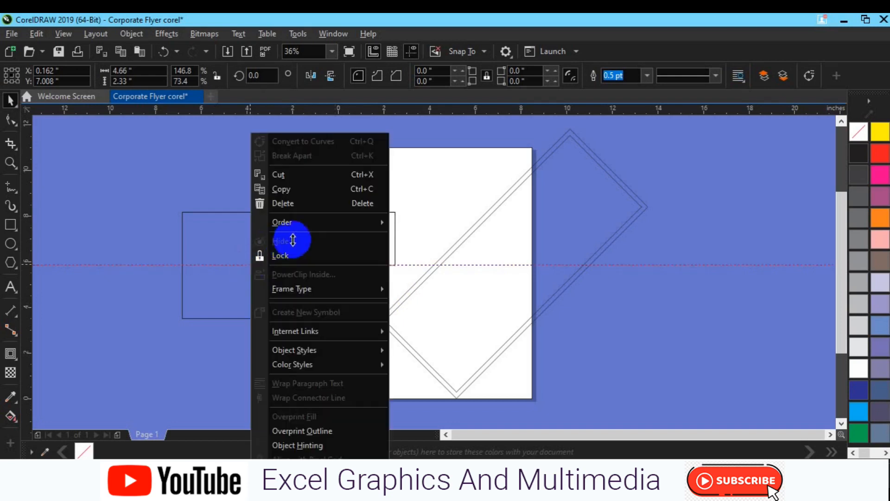
{"action": "left_click", "coordinate": [299, 207]}
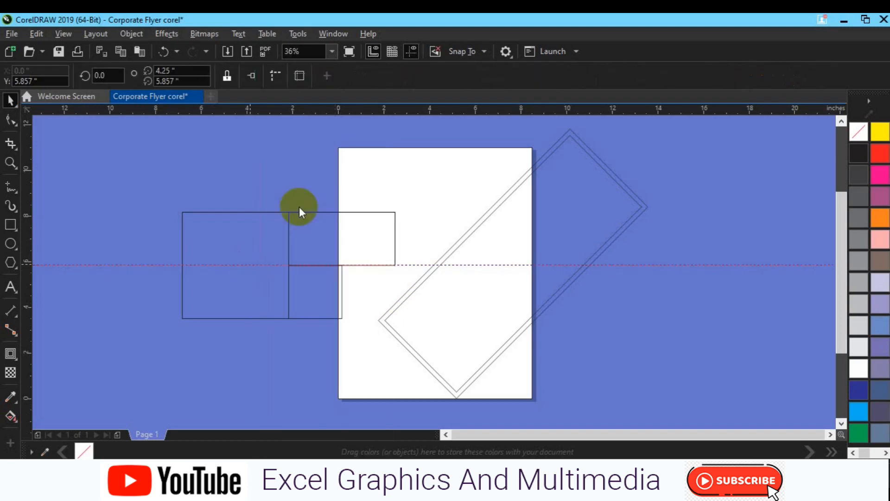
Step: Group the large square with its two adjoining rectangles and rotate the group by 45 degrees
{"action": "left_click_drag", "start_coordinate": [134, 193], "coordinate": [393, 329]}
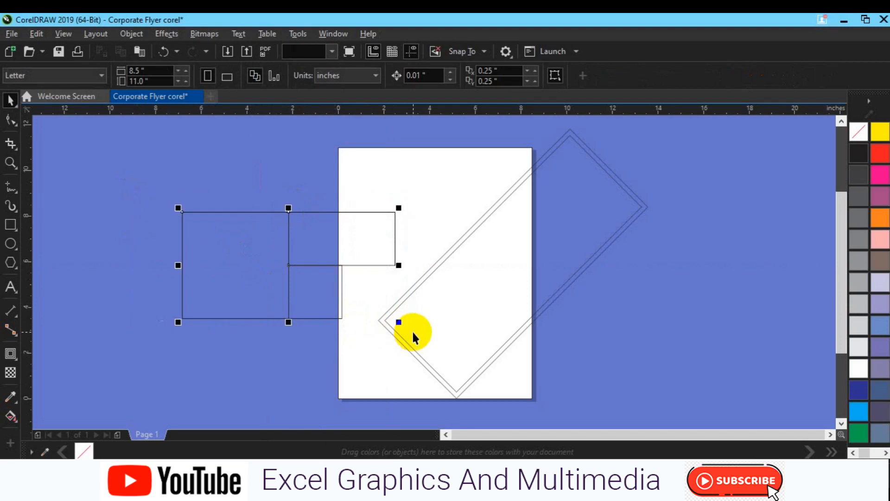
{"action": "left_click", "coordinate": [289, 264]}
{"action": "left_click", "coordinate": [257, 75]}
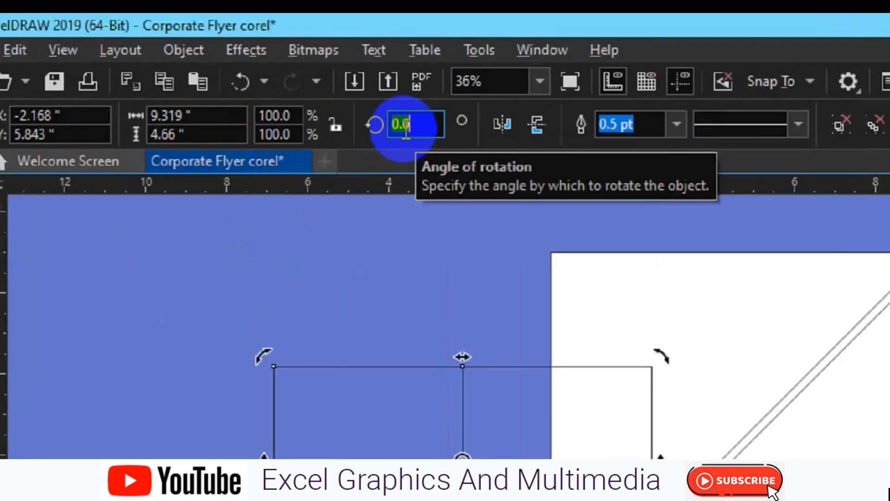
{"action": "type", "text": "45"}
{"action": "key", "text": "Return"}
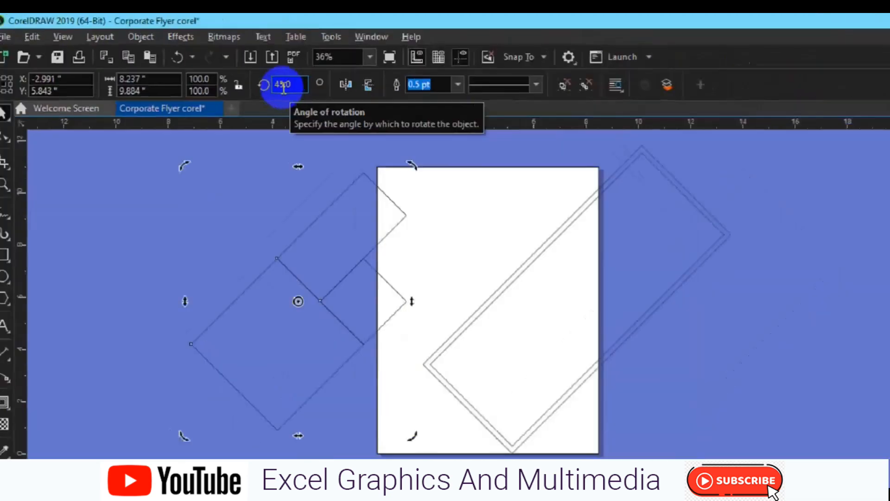
Step: Try the rotated group mirrored vertically over the long contoured rectangle, and undo the placement, mirroring and rotation
{"action": "left_click", "coordinate": [419, 96]}
{"action": "left_click", "coordinate": [369, 360]}
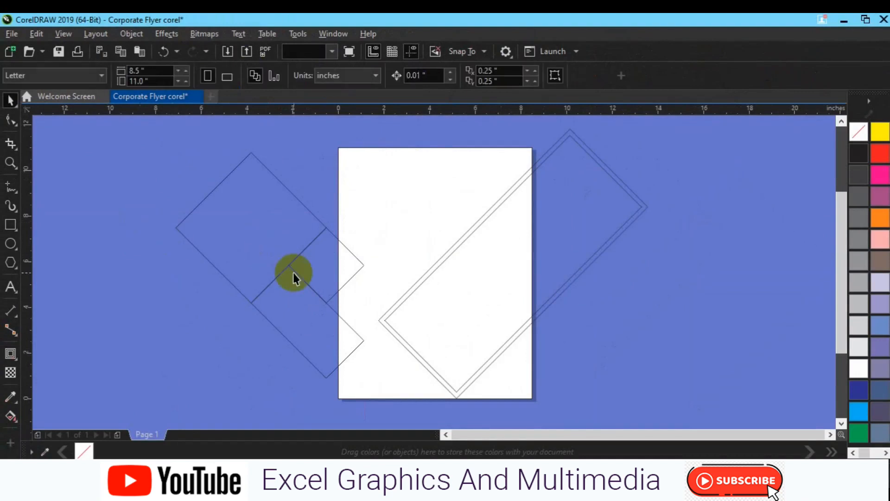
{"action": "left_click", "coordinate": [293, 272]}
{"action": "left_click_drag", "start_coordinate": [294, 270], "coordinate": [480, 305]}
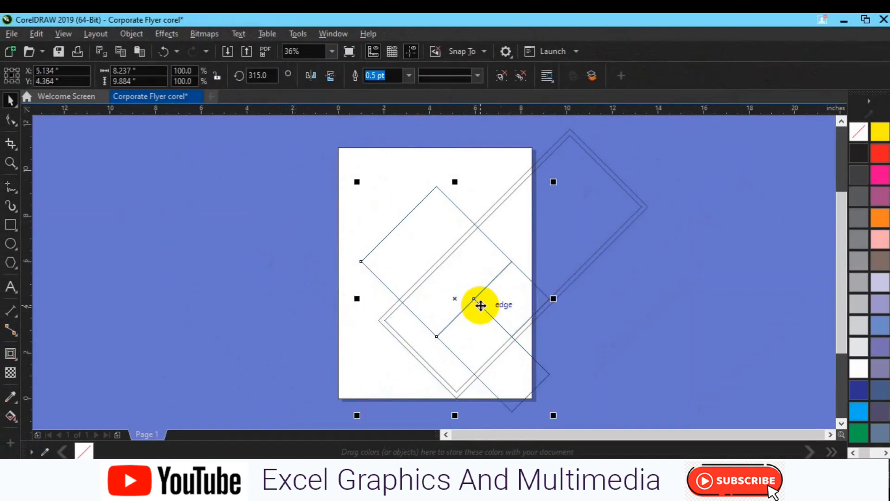
{"action": "key", "text": "ctrl+z"}
{"action": "key", "text": "ctrl+z"}
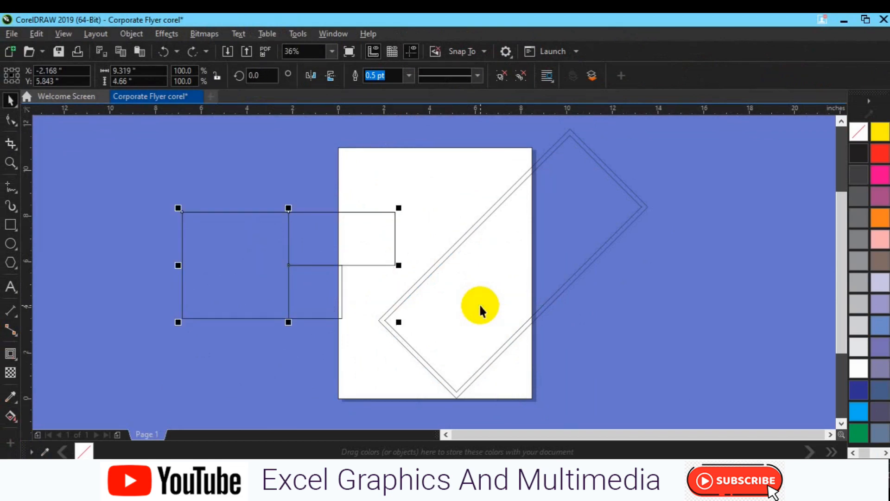
Step: Ungroup the shapes, reduce the upper rectangle's height to 1.458 inches, and enlarge the lower one to 2.773 inches wide
{"action": "left_click", "coordinate": [317, 249]}
{"action": "left_click", "coordinate": [522, 78]}
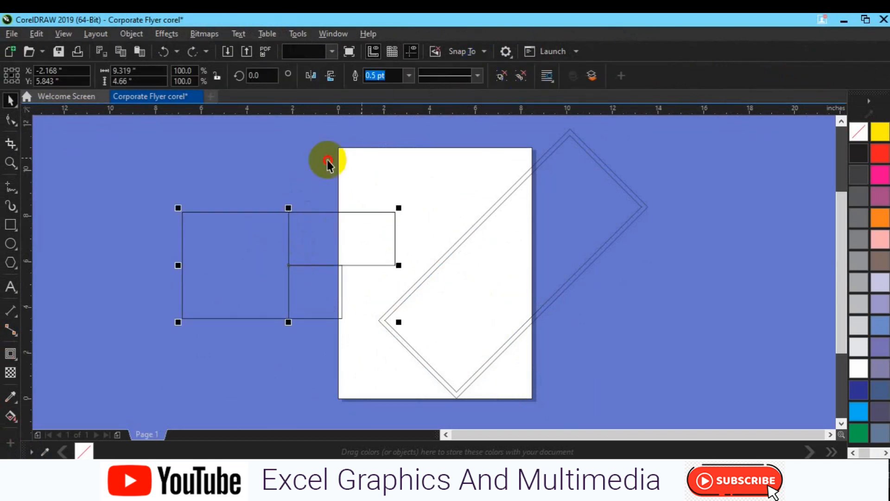
{"action": "left_click", "coordinate": [326, 160]}
{"action": "left_click", "coordinate": [322, 264]}
{"action": "left_click_drag", "start_coordinate": [342, 265], "coordinate": [340, 249]}
{"action": "left_click", "coordinate": [342, 290]}
{"action": "left_click_drag", "start_coordinate": [342, 290], "coordinate": [352, 290]}
{"action": "left_click_drag", "start_coordinate": [321, 259], "coordinate": [320, 246]}
Step: Group the square and both resized rectangles, and rotate the group by 45 degrees
{"action": "left_click_drag", "start_coordinate": [130, 182], "coordinate": [423, 329]}
{"action": "left_click", "coordinate": [288, 276]}
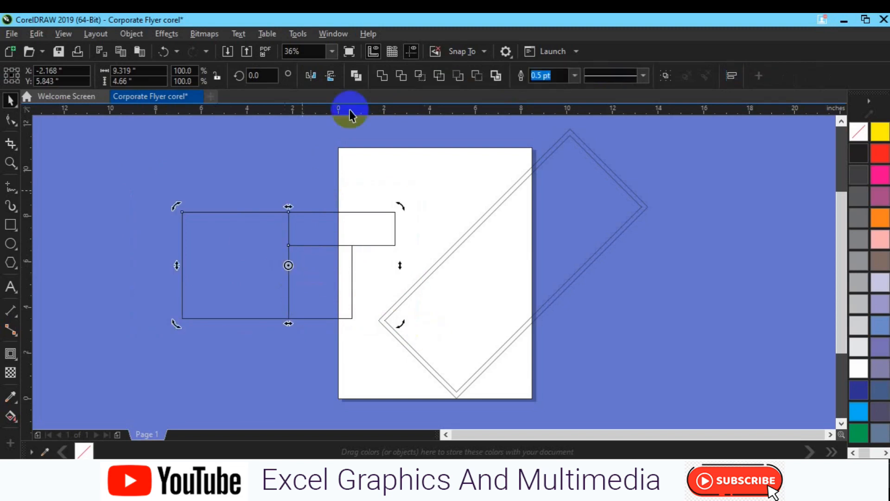
{"action": "left_click", "coordinate": [659, 74]}
{"action": "left_click", "coordinate": [284, 258]}
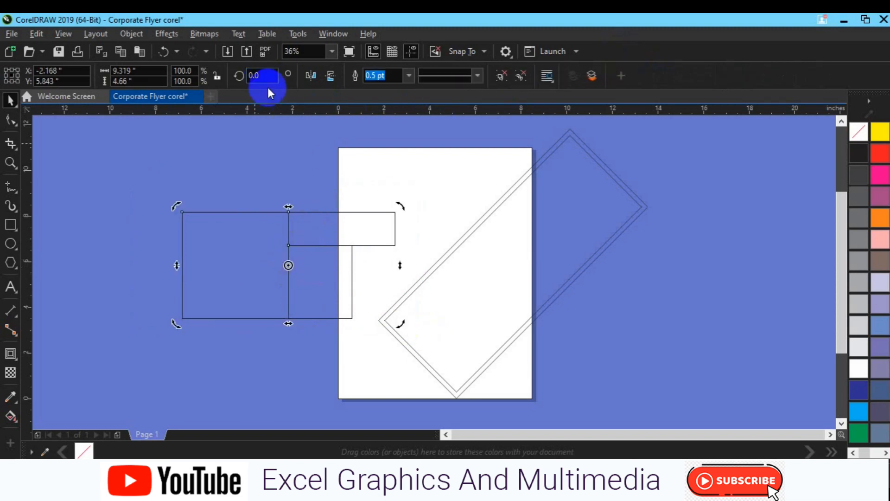
{"action": "left_click", "coordinate": [253, 75]}
{"action": "type", "text": "45"}
{"action": "key", "text": "Return"}
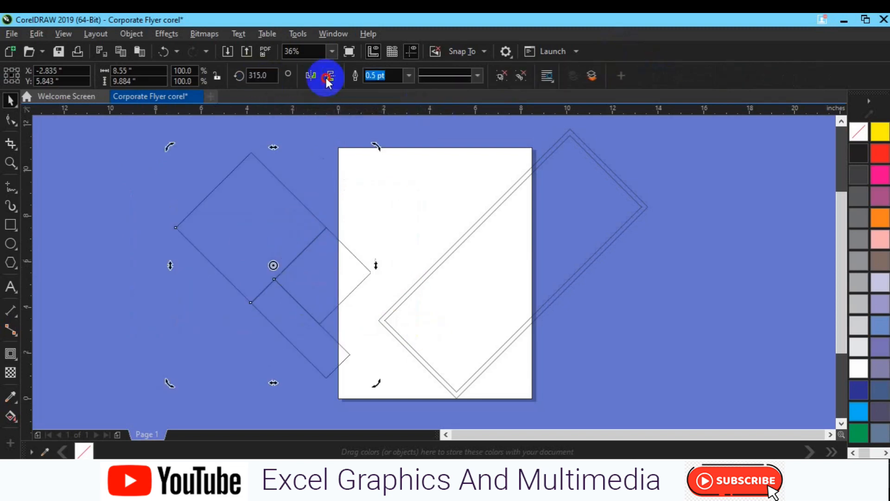
Step: Try mirroring the rotated group vertically, and undo back to before the grouping and the lower rectangle's height change
{"action": "left_click", "coordinate": [290, 257]}
{"action": "left_click", "coordinate": [290, 257]}
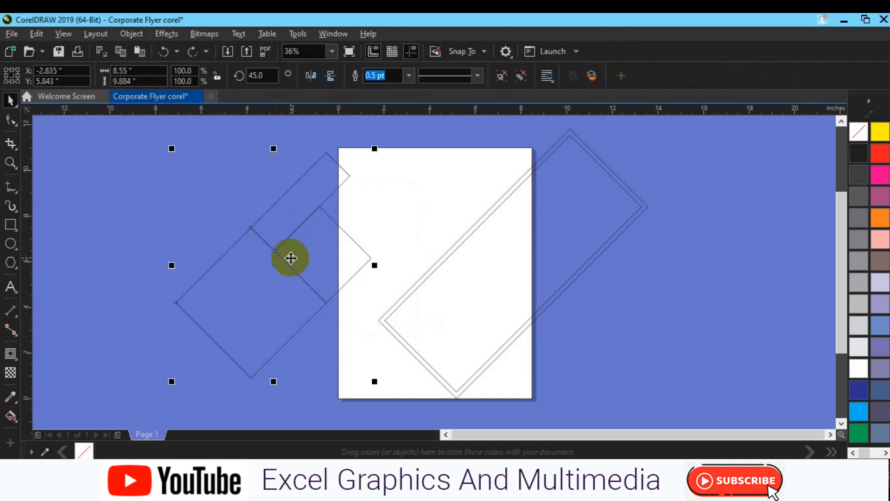
{"action": "key", "text": "ctrl+z"}
{"action": "key", "text": "ctrl+z"}
{"action": "key", "text": "ctrl+z"}
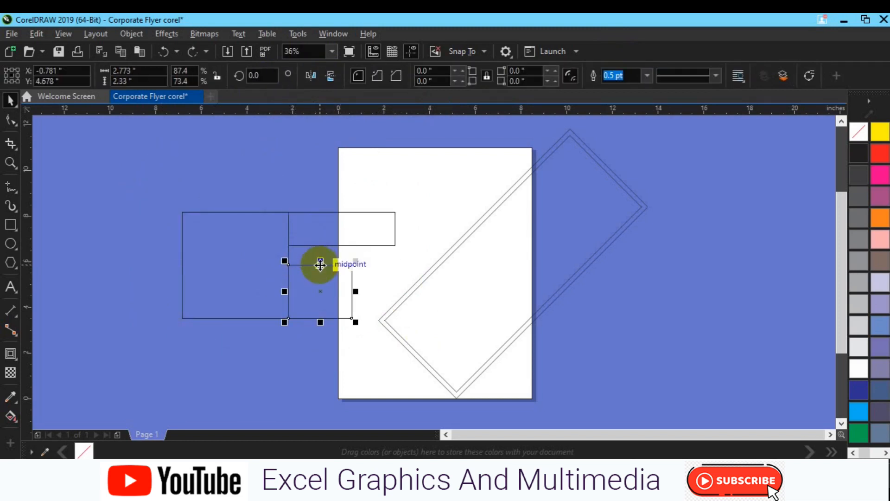
Step: Resize the lower rectangle to 4.781 by 1.458 inches to compare it with the upper bar, and delete it
{"action": "left_click_drag", "start_coordinate": [320, 264], "coordinate": [398, 299]}
{"action": "left_click", "coordinate": [384, 222]}
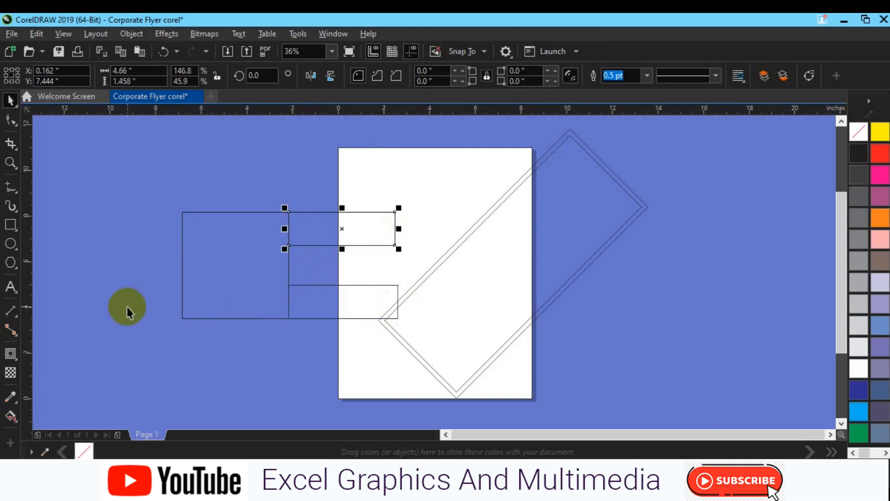
{"action": "left_click", "coordinate": [371, 301]}
{"action": "key", "text": "Delete"}
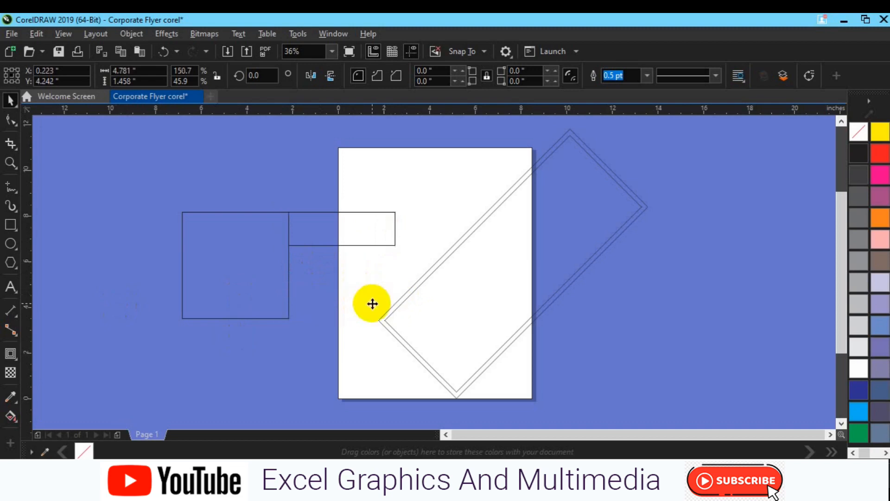
Step: Delete the bar beside the square and place a copy of the square against the square's right side
{"action": "left_click", "coordinate": [338, 240]}
{"action": "left_click", "coordinate": [320, 239]}
{"action": "key", "text": "Delete"}
{"action": "left_click", "coordinate": [267, 270]}
{"action": "left_click_drag", "start_coordinate": [265, 268], "coordinate": [375, 280]}
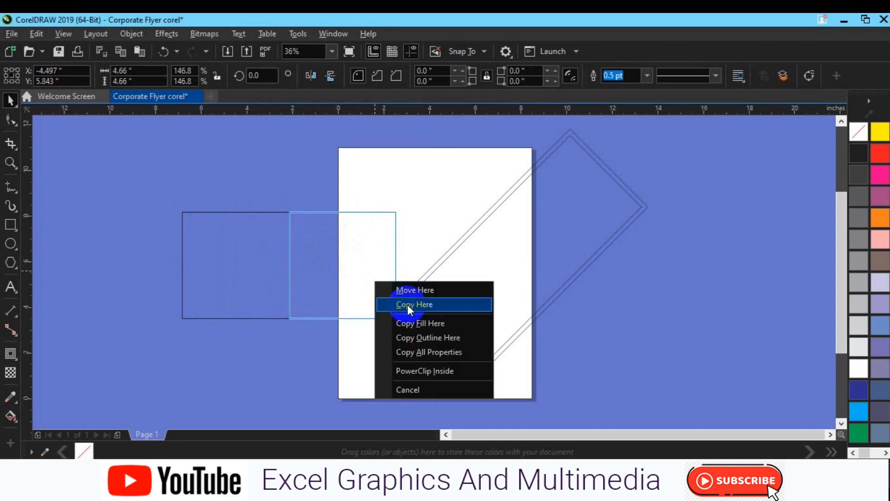
{"action": "left_click", "coordinate": [407, 304]}
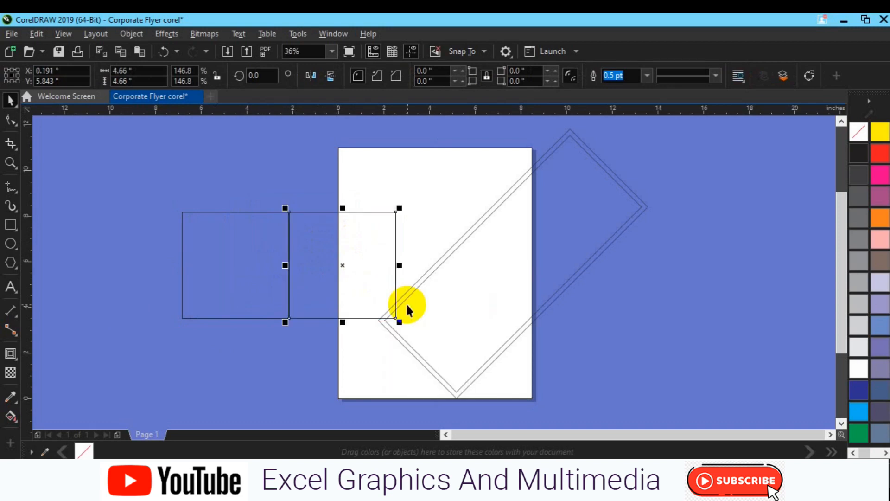
Step: Make a shorter copy of the right-hand square along its base, and shrink the original to end at the copy's upper edge
{"action": "left_click", "coordinate": [260, 300], "text": "shift"}
{"action": "left_click", "coordinate": [309, 178]}
{"action": "left_click", "coordinate": [347, 286]}
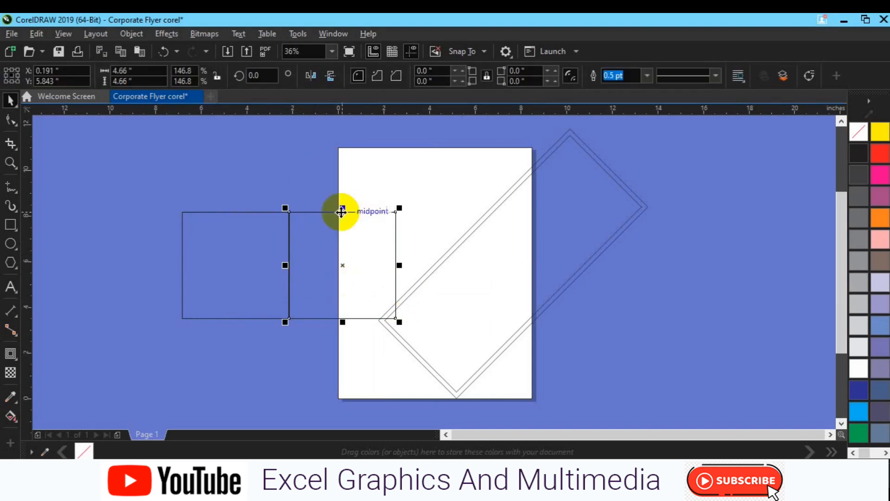
{"action": "left_click_drag", "start_coordinate": [344, 208], "coordinate": [359, 281]}
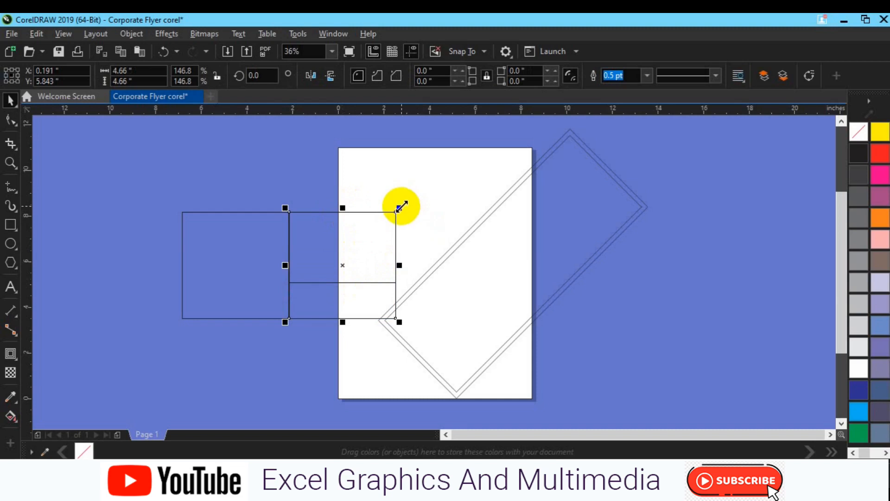
{"action": "left_click_drag", "start_coordinate": [343, 322], "coordinate": [343, 289]}
Step: Group the square and the two stacked rectangles, rotate the group by 45 degrees, and mirror it vertically
{"action": "left_click_drag", "start_coordinate": [133, 189], "coordinate": [442, 339]}
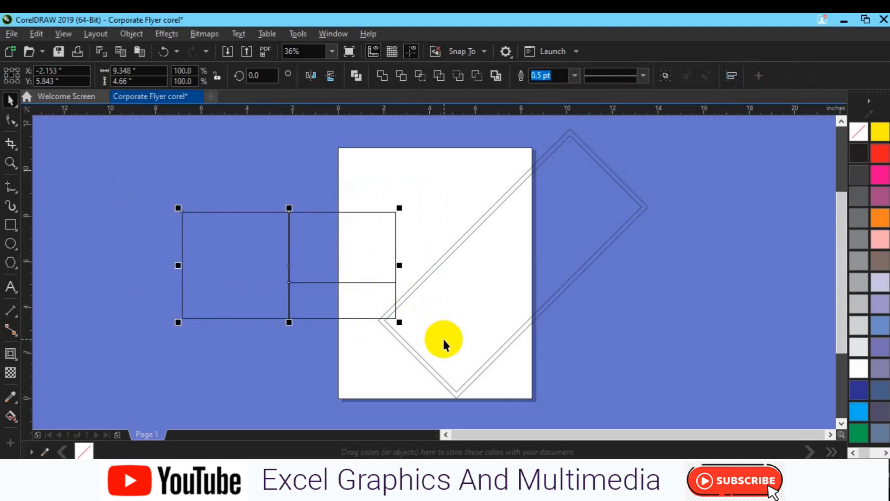
{"action": "left_click", "coordinate": [292, 300]}
{"action": "left_click", "coordinate": [254, 76]}
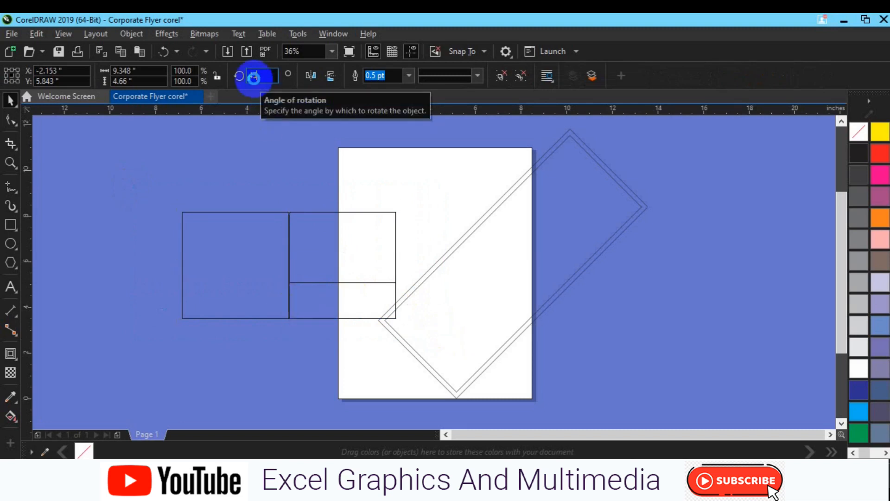
{"action": "type", "text": "45"}
{"action": "key", "text": "Return"}
{"action": "left_click", "coordinate": [330, 76]}
Step: Move the rotated group onto the page, overlapping the large contoured rectangle, and ungroup it
{"action": "left_click", "coordinate": [273, 255]}
{"action": "left_click", "coordinate": [274, 255]}
{"action": "left_click_drag", "start_coordinate": [272, 254], "coordinate": [457, 280]}
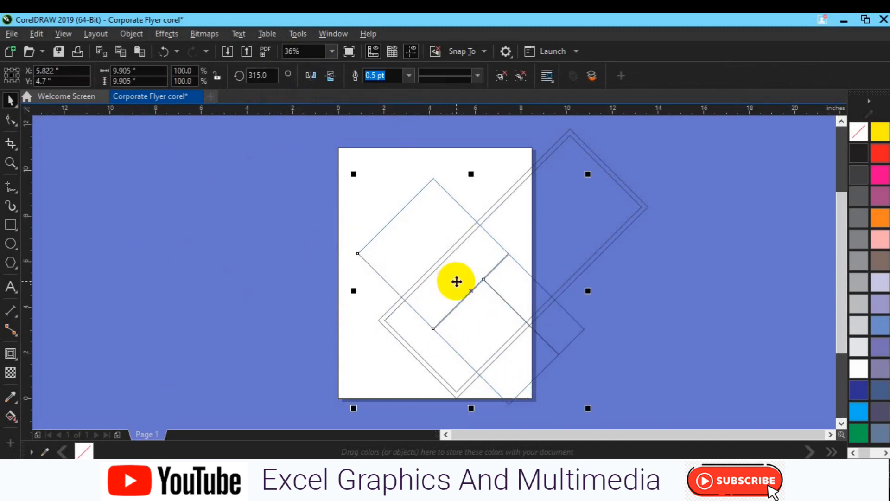
{"action": "left_click", "coordinate": [519, 76]}
Step: Apply a one-step inside contour with a 0.2 inch offset to the rotated square
{"action": "left_click", "coordinate": [401, 239]}
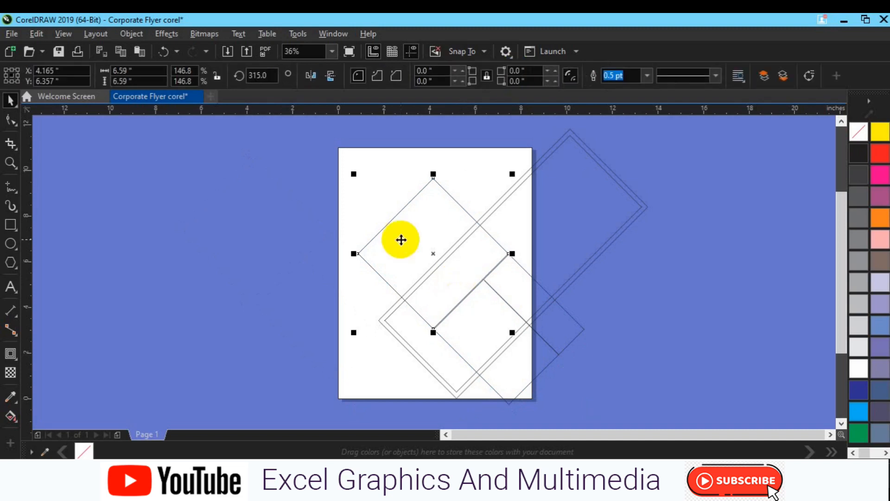
{"action": "left_click", "coordinate": [11, 353]}
{"action": "left_click", "coordinate": [325, 81]}
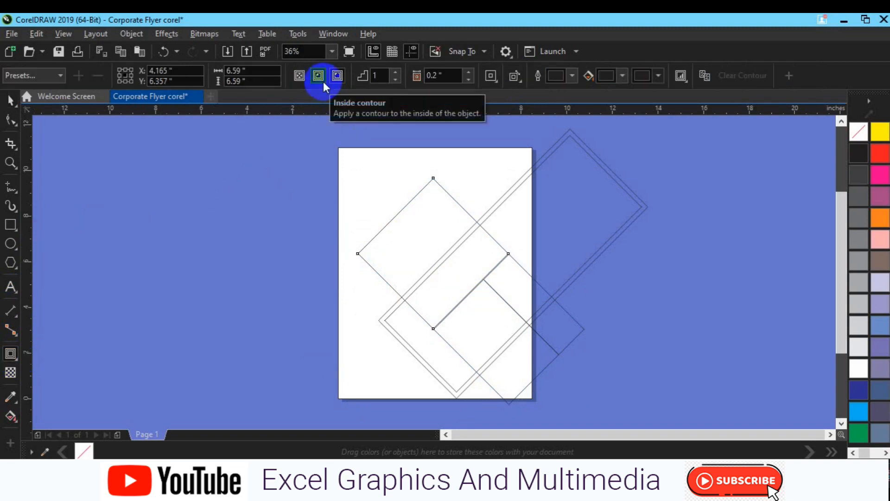
Step: Copy the rotated square's contour properties to the narrow rotated rectangle near the page's right edge
{"action": "left_click", "coordinate": [520, 289]}
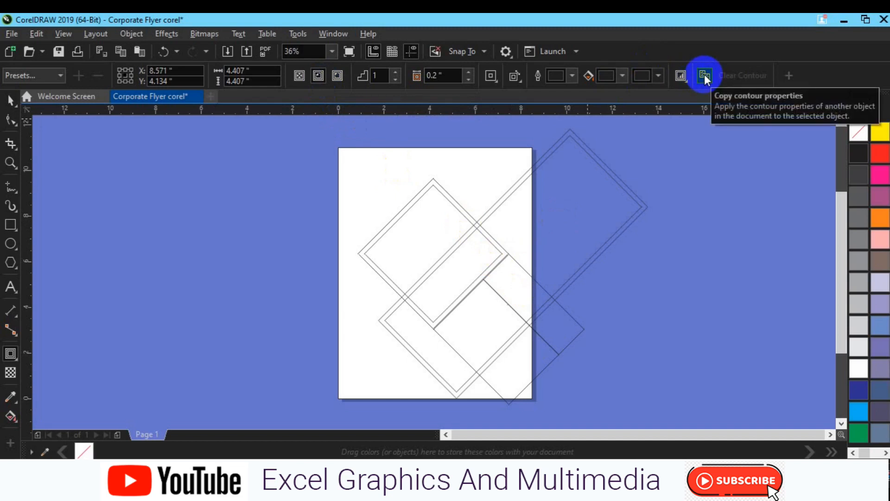
{"action": "left_click", "coordinate": [523, 298]}
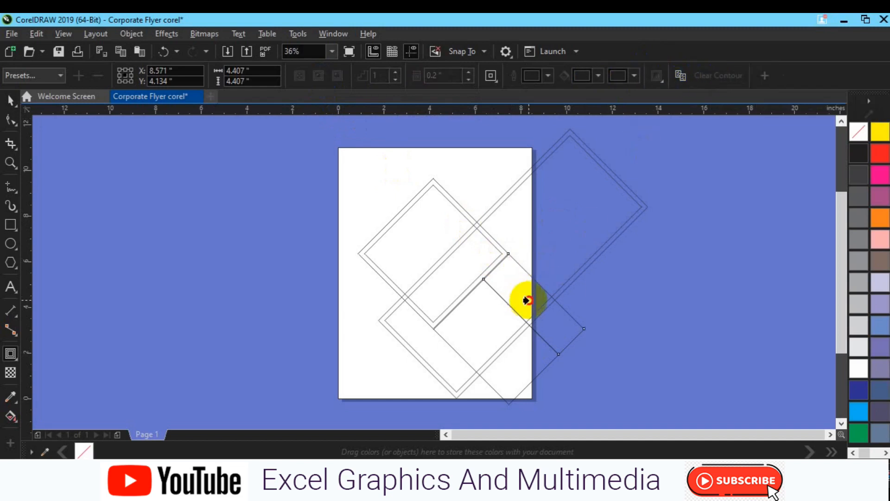
{"action": "left_click", "coordinate": [510, 299]}
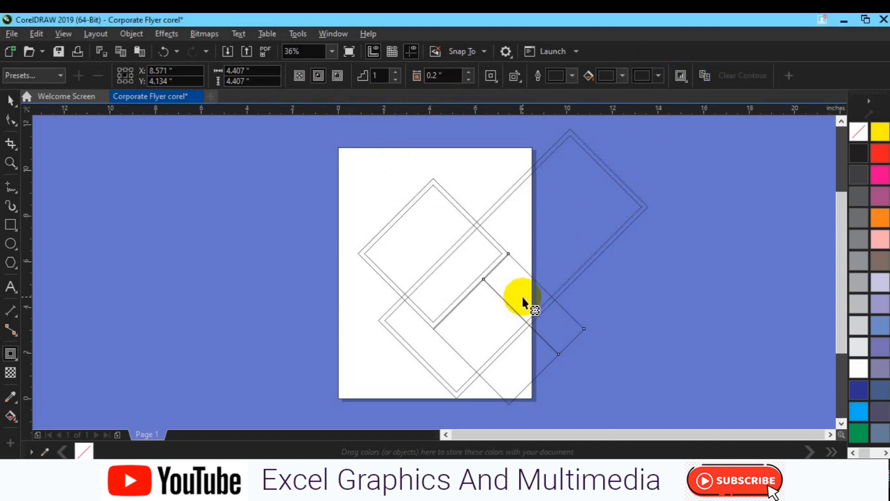
{"action": "left_click", "coordinate": [677, 76]}
{"action": "left_click", "coordinate": [469, 222]}
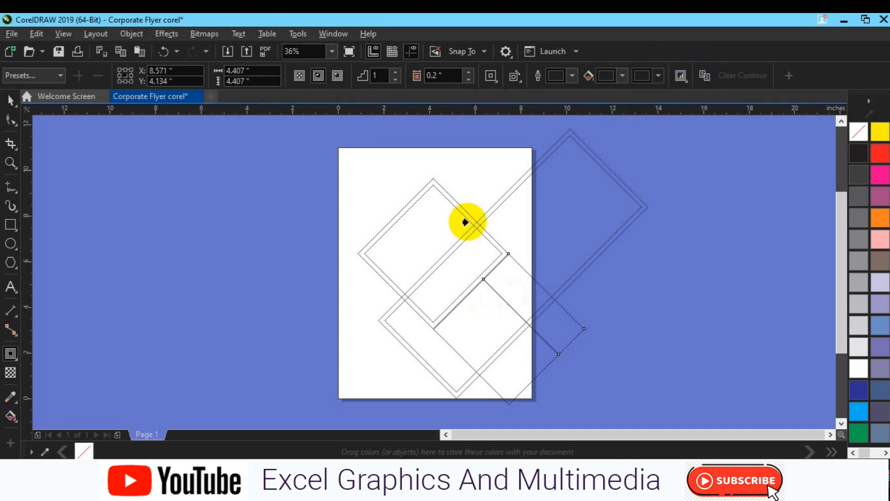
Step: Copy the same contour properties to the wider rotated rectangle below the square, and deselect it
{"action": "left_click", "coordinate": [474, 327]}
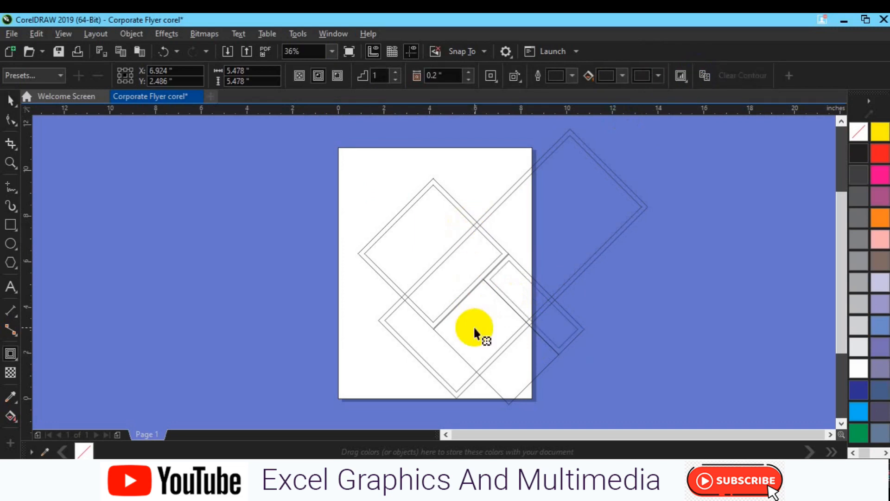
{"action": "left_click", "coordinate": [704, 76]}
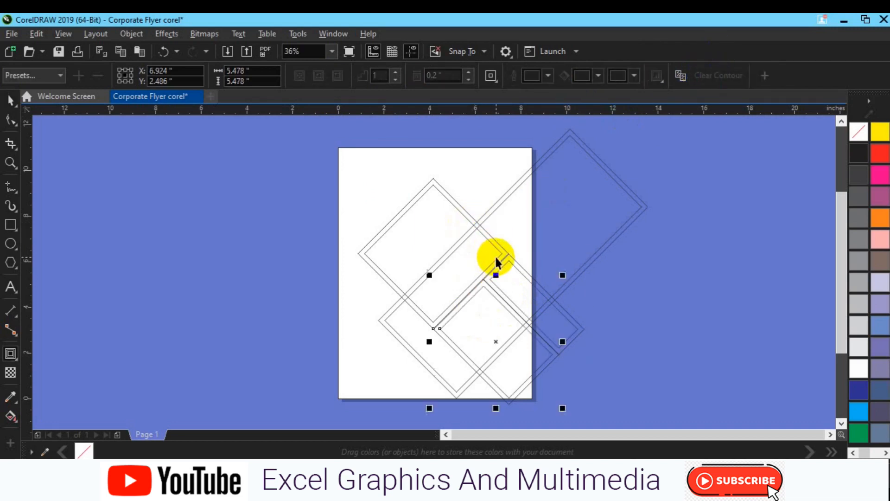
{"action": "left_click", "coordinate": [496, 262]}
{"action": "left_click", "coordinate": [656, 341]}
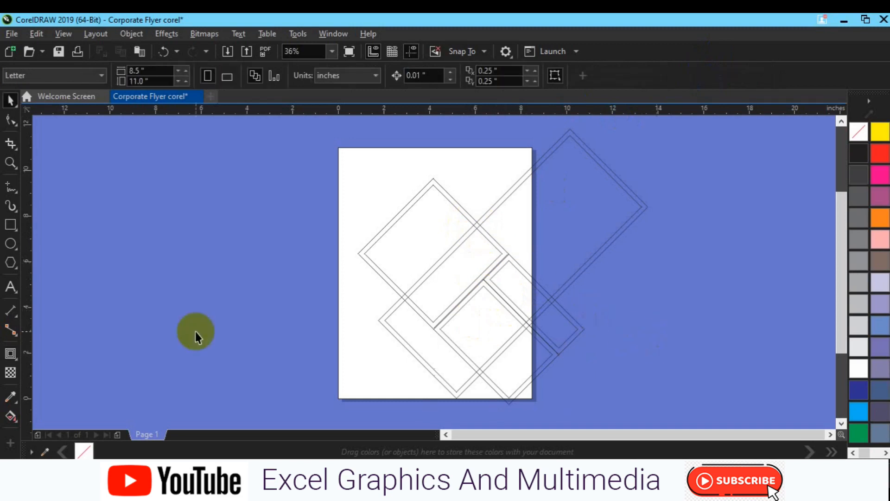
Step: Draw a straight 45-degree line with the Pen tool from the page's left edge up into the rotated square
{"action": "left_click_drag", "start_coordinate": [16, 190], "coordinate": [55, 227]}
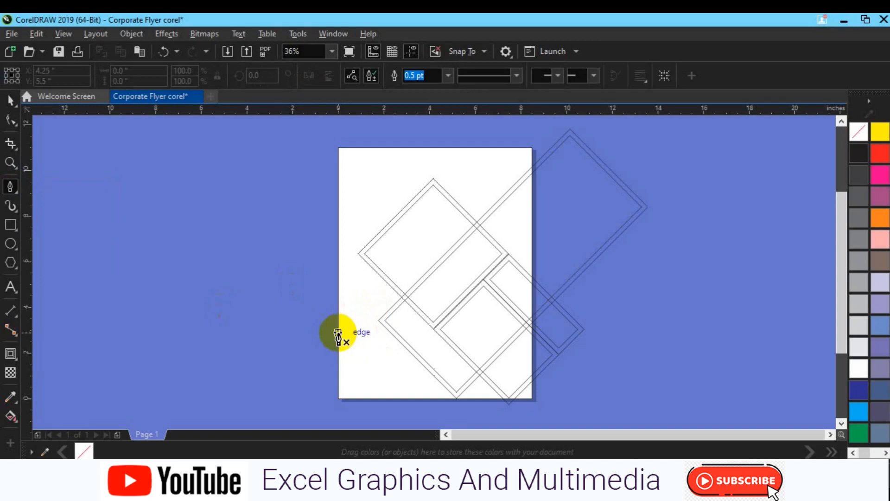
{"action": "left_click", "coordinate": [338, 315]}
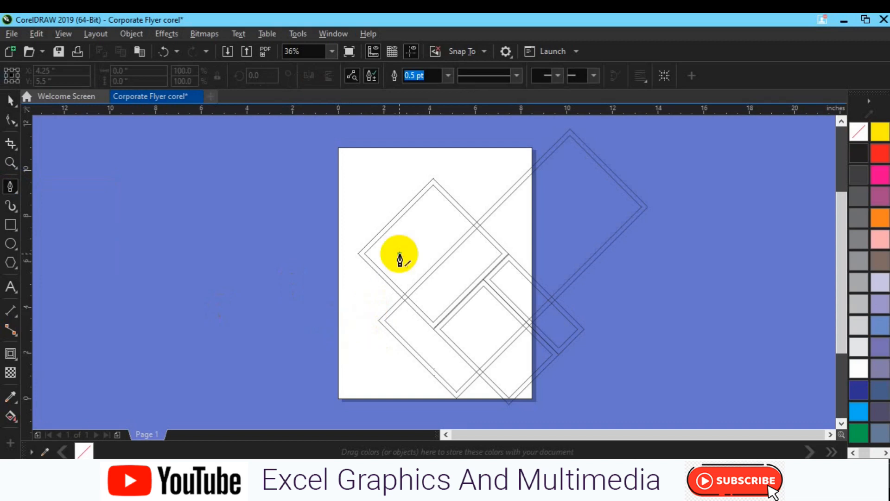
{"action": "double_click", "coordinate": [399, 254]}
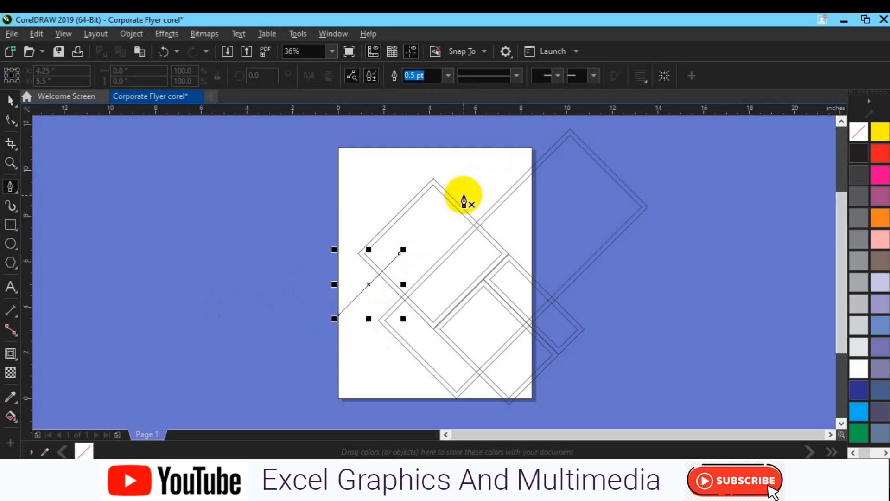
{"action": "key", "text": "space"}
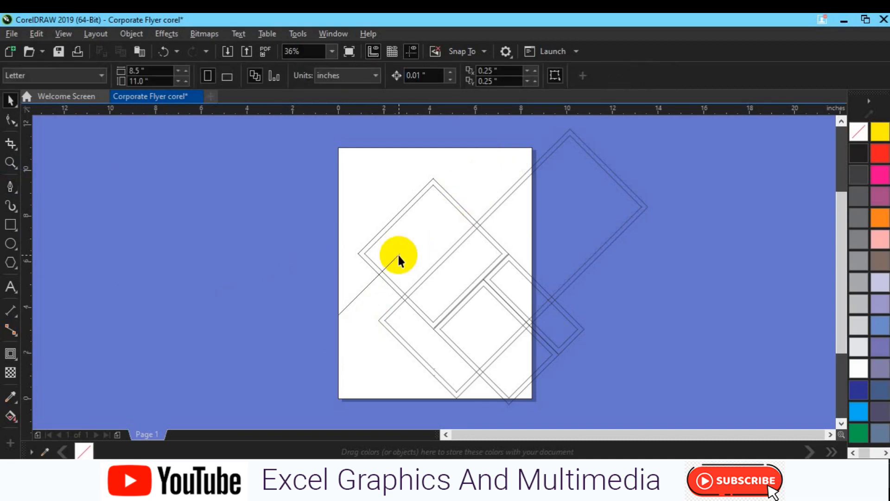
Step: Stretch the diagonal line beyond the page's left and top edges, and shift it slightly across the rotated square
{"action": "left_click", "coordinate": [399, 254]}
{"action": "left_click_drag", "start_coordinate": [402, 252], "coordinate": [536, 134]}
{"action": "left_click_drag", "start_coordinate": [334, 319], "coordinate": [311, 341]}
{"action": "left_click_drag", "start_coordinate": [423, 241], "coordinate": [430, 245]}
{"action": "left_click", "coordinate": [656, 279]}
Step: Try Smart Fill on the upper diagonal strip and the lower-left page area, and undo both fills
{"action": "left_click", "coordinate": [14, 424]}
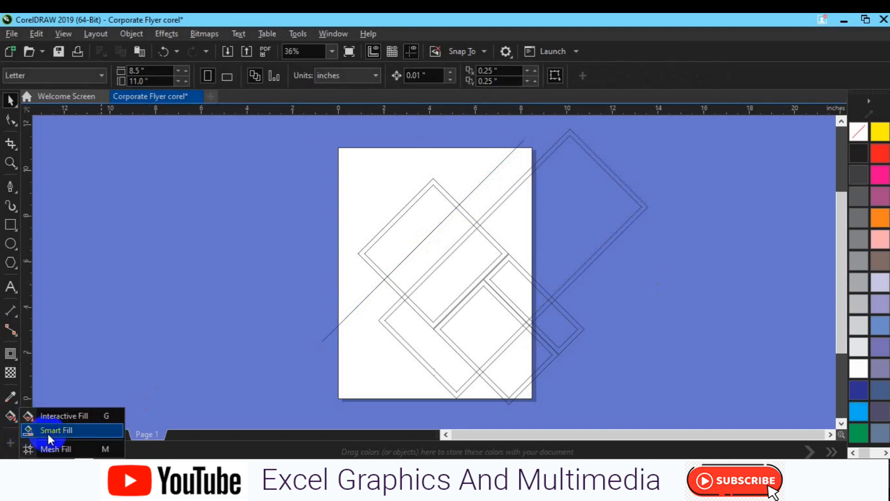
{"action": "left_click", "coordinate": [46, 447]}
{"action": "left_click", "coordinate": [488, 187]}
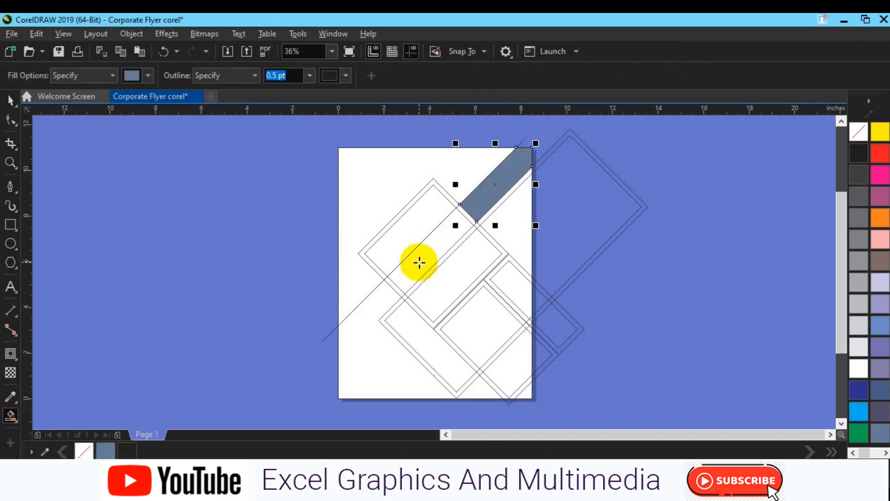
{"action": "left_click", "coordinate": [369, 334]}
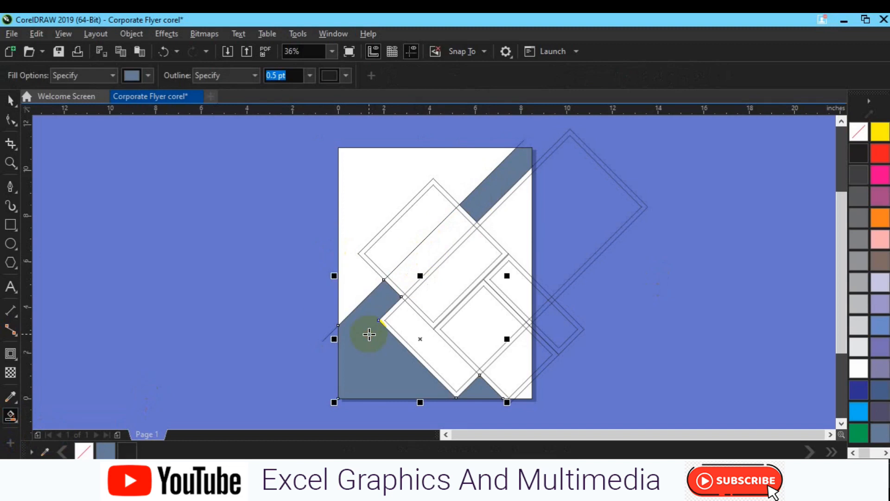
{"action": "key", "text": "ctrl+z"}
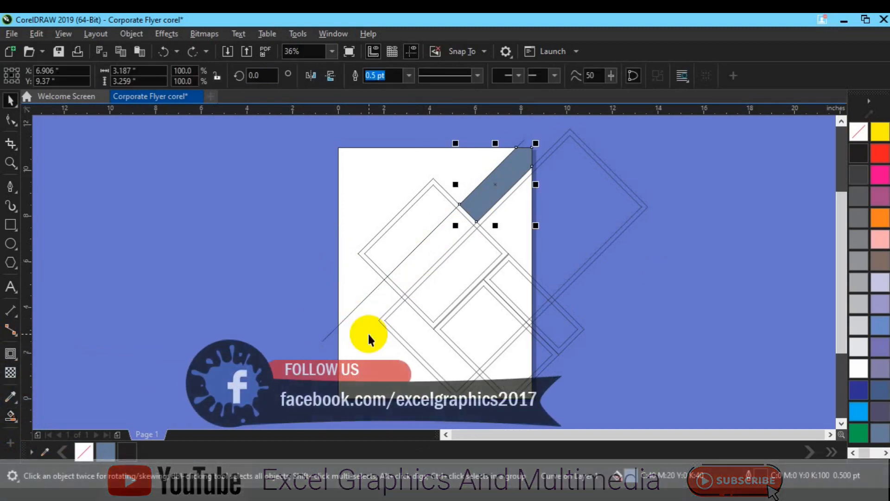
{"action": "key", "text": "ctrl+z"}
Step: Select all the shapes together and enlarge them slightly around their centre
{"action": "left_click_drag", "start_coordinate": [308, 134], "coordinate": [754, 410]}
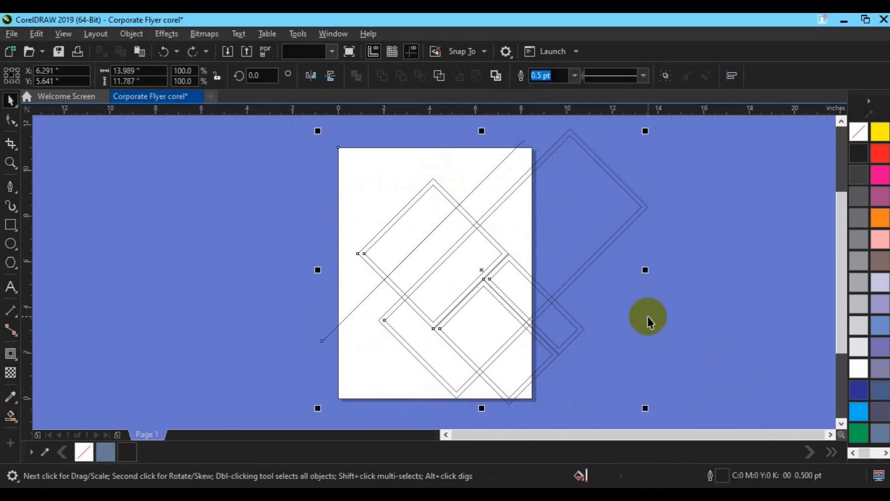
{"action": "left_click_drag", "start_coordinate": [527, 202], "coordinate": [752, 413]}
{"action": "left_click_drag", "start_coordinate": [656, 407], "coordinate": [659, 410]}
Step: Delete the enlarged page frame and create a new 8.5 by 11 inch rectangle matching the page
{"action": "left_click", "coordinate": [419, 160]}
{"action": "left_click", "coordinate": [336, 182]}
{"action": "key", "text": "Delete"}
{"action": "left_click", "coordinate": [9, 230]}
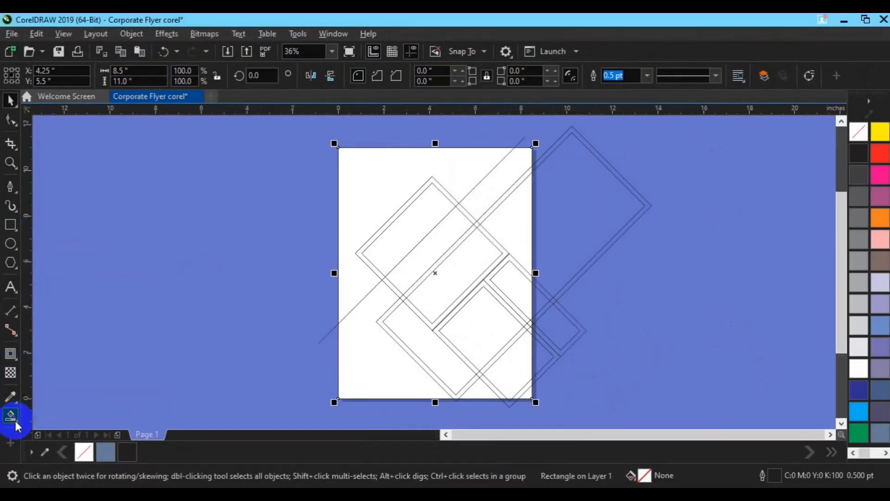
Step: Smart Fill the upper-right diagonal strip, the lower-left area and the lower-right corner regions with slate blue C40 M20 Y0 K40
{"action": "left_click", "coordinate": [15, 421]}
{"action": "left_click", "coordinate": [51, 428]}
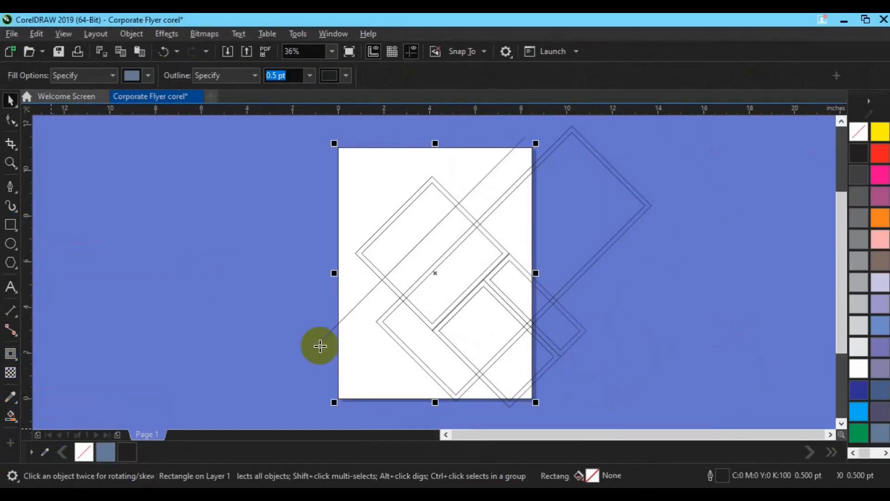
{"action": "left_click", "coordinate": [358, 359]}
{"action": "left_click", "coordinate": [485, 188]}
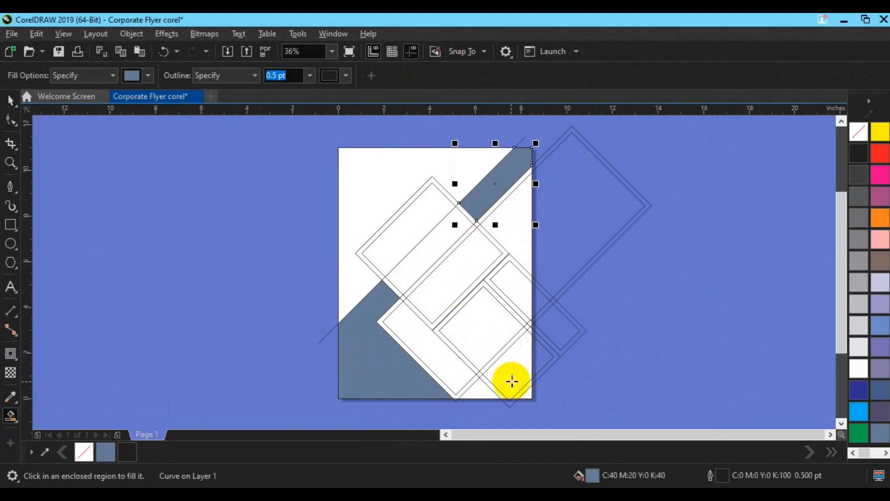
{"action": "left_click", "coordinate": [505, 377]}
{"action": "left_click", "coordinate": [515, 396]}
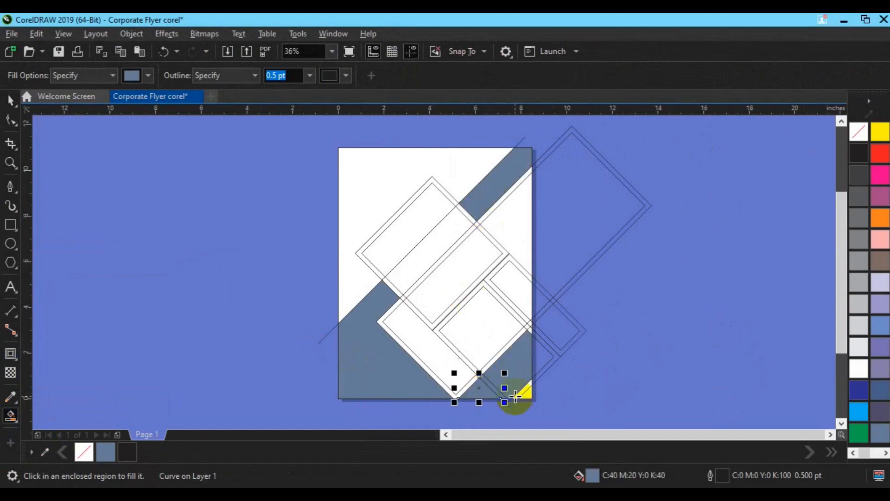
{"action": "key", "text": "space"}
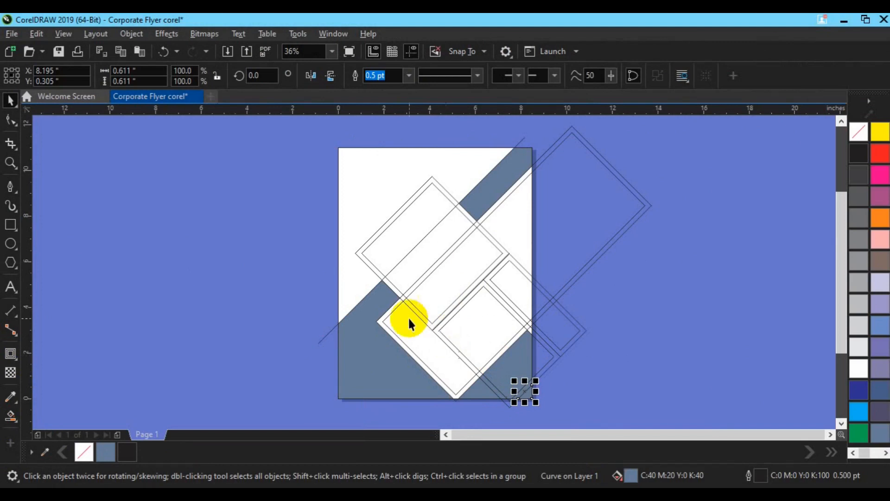
Step: Smart Fill the exposed inside of the large contoured rectangle with near-black C82 M71 Y60 K82 and no outline
{"action": "left_click", "coordinate": [11, 419]}
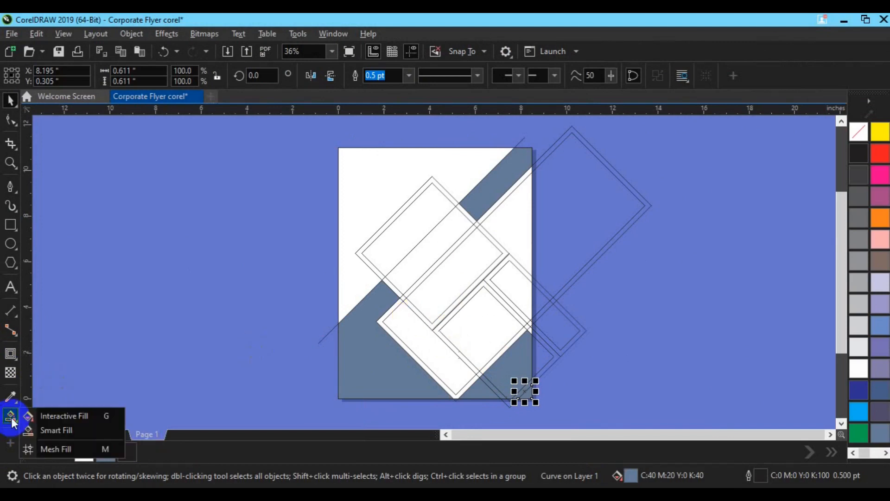
{"action": "left_click", "coordinate": [52, 431]}
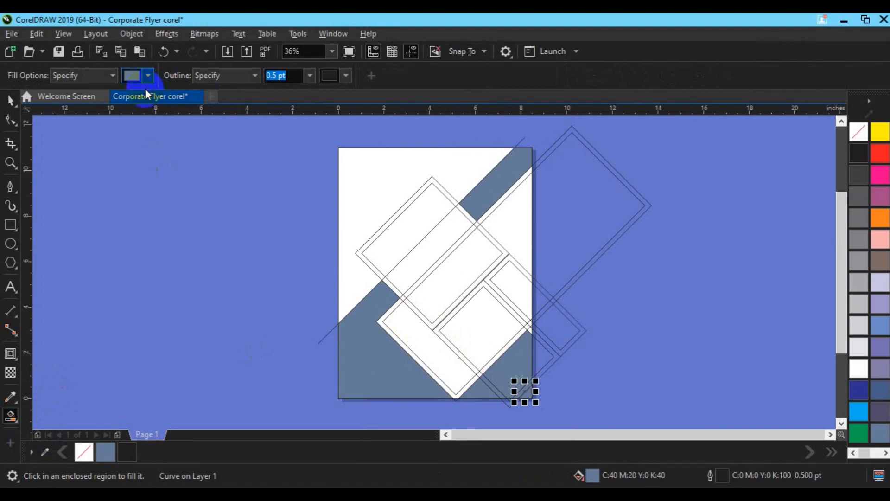
{"action": "left_click", "coordinate": [148, 74]}
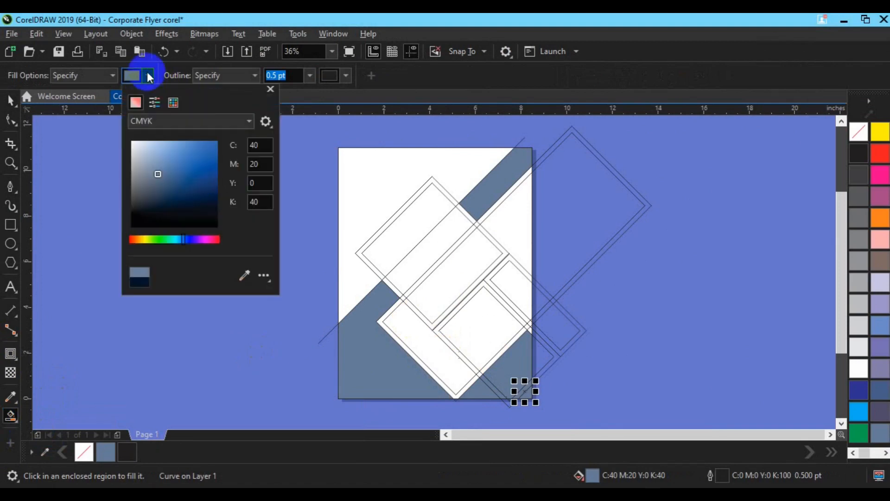
{"action": "left_click", "coordinate": [185, 213]}
{"action": "left_click", "coordinate": [309, 76]}
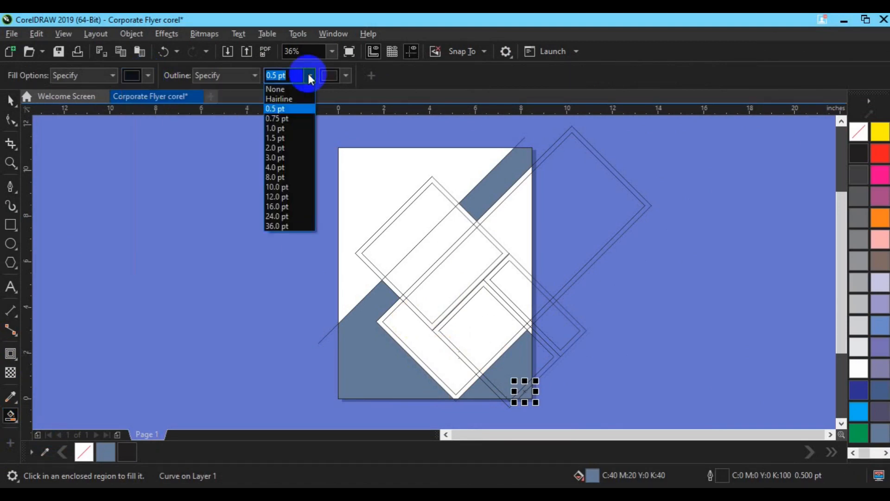
{"action": "left_click", "coordinate": [301, 88]}
{"action": "left_click", "coordinate": [425, 335]}
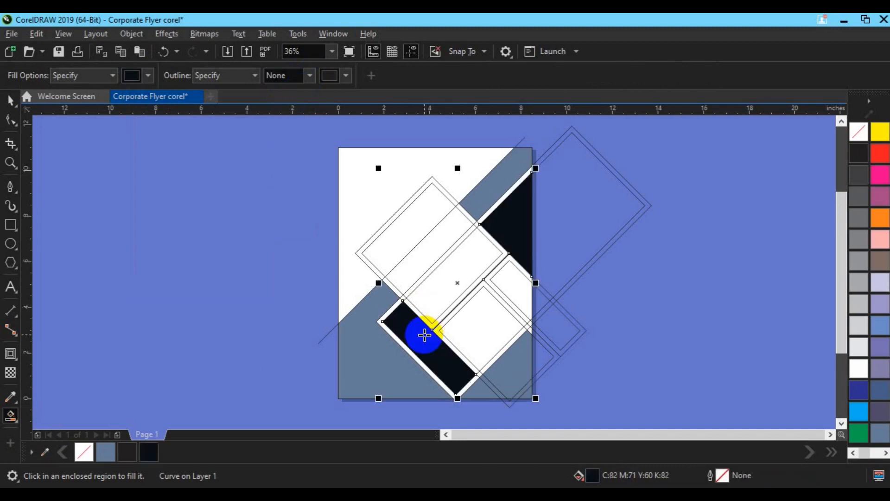
Step: Smart Fill the insides of the small right-hand rectangle, the upper-left rectangle and the lower square with near-black C82 M71 Y60 K82, no outline
{"action": "left_click", "coordinate": [522, 284]}
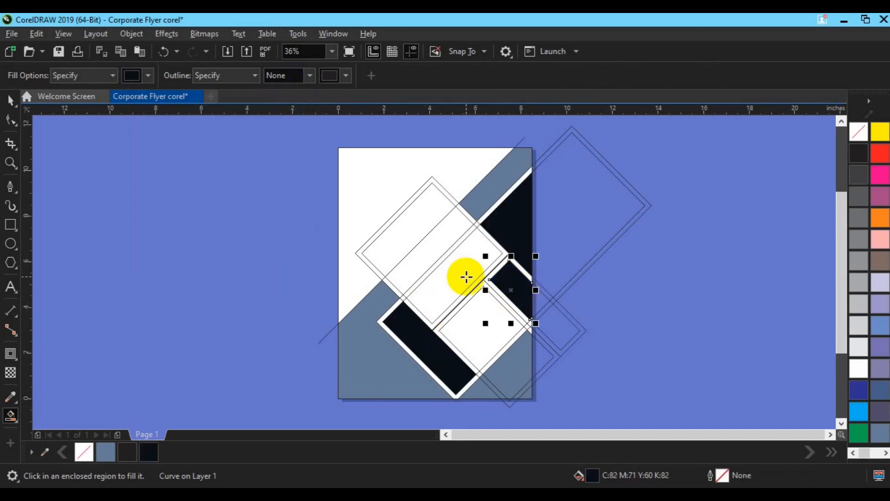
{"action": "left_click", "coordinate": [466, 277]}
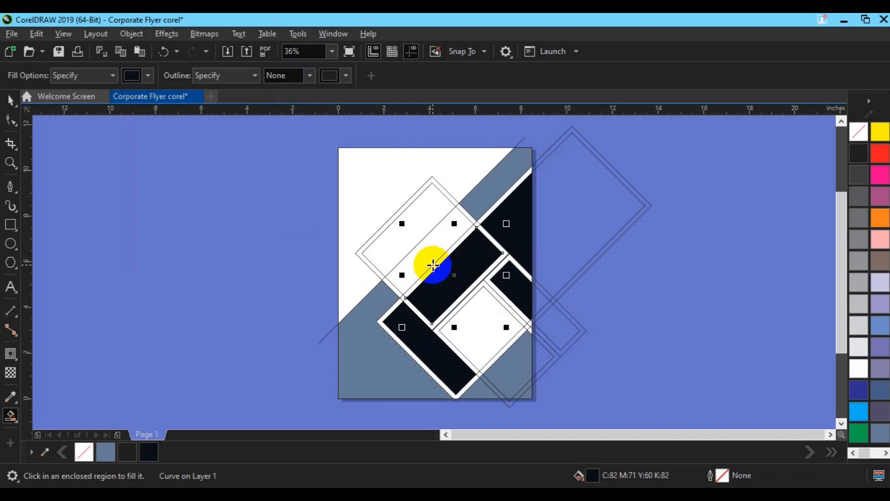
{"action": "left_click", "coordinate": [425, 260]}
{"action": "left_click", "coordinate": [404, 235]}
{"action": "left_click", "coordinate": [486, 332]}
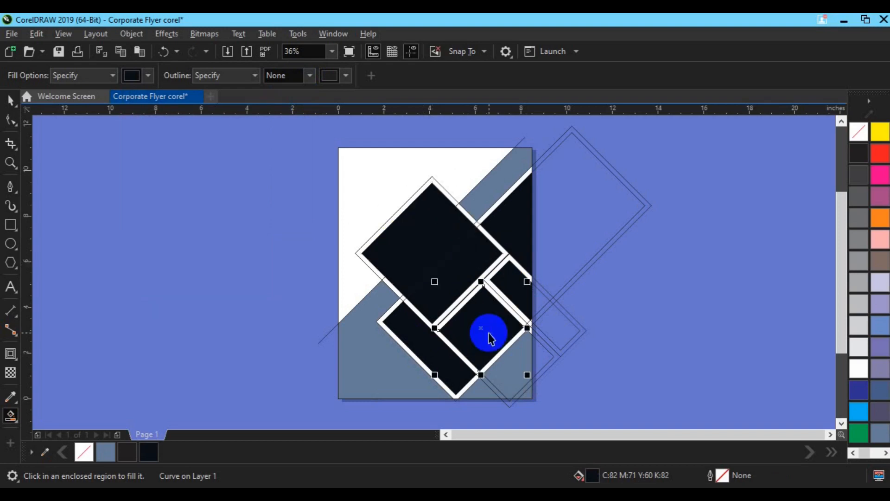
{"action": "key", "text": "space"}
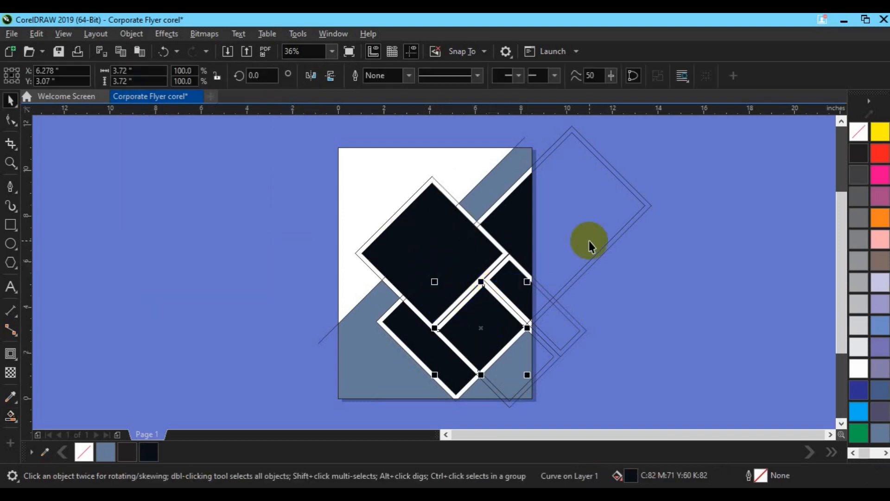
Step: Undo the near-black and slate blue Smart Fills
{"action": "key", "text": "ctrl+z"}
{"action": "key", "text": "ctrl+z"}
{"action": "key", "text": "ctrl+z"}
{"action": "key", "text": "ctrl+z"}
{"action": "key", "text": "ctrl+z"}
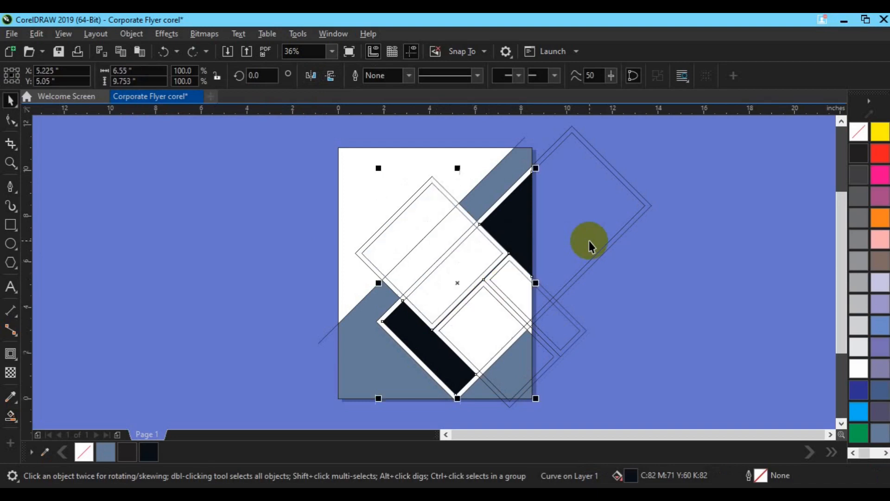
{"action": "key", "text": "ctrl+z"}
{"action": "key", "text": "ctrl+z"}
{"action": "key", "text": "ctrl+z"}
{"action": "key", "text": "ctrl+z"}
{"action": "key", "text": "ctrl+z"}
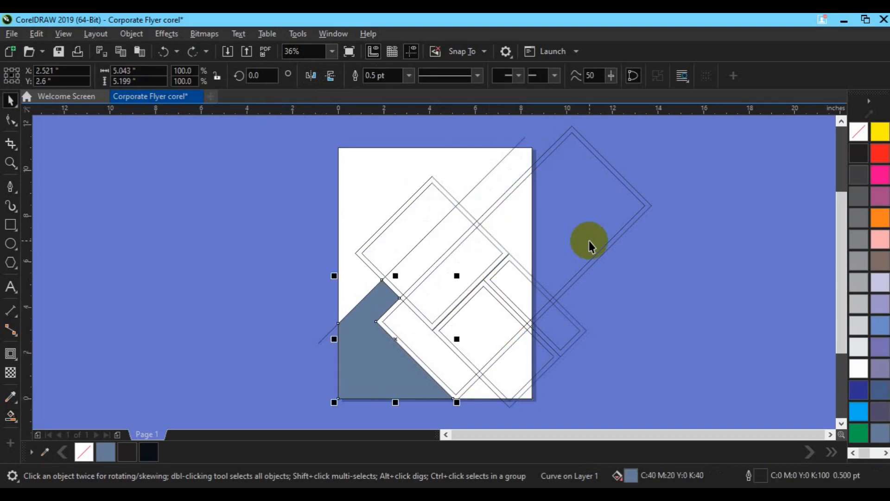
Step: Set the large rectangle's contour offset to 0.1 inch
{"action": "left_click", "coordinate": [589, 241]}
{"action": "left_click", "coordinate": [10, 354]}
{"action": "double_click", "coordinate": [439, 76]}
{"action": "type", "text": "1"}
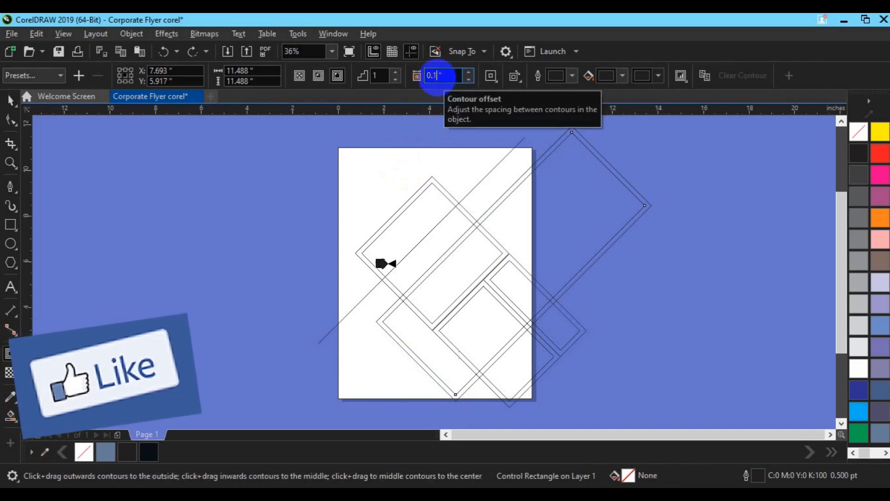
{"action": "key", "text": "Return"}
Step: Copy the large rectangle's contour properties onto the upper-left rectangle's contour
{"action": "left_click", "coordinate": [454, 203]}
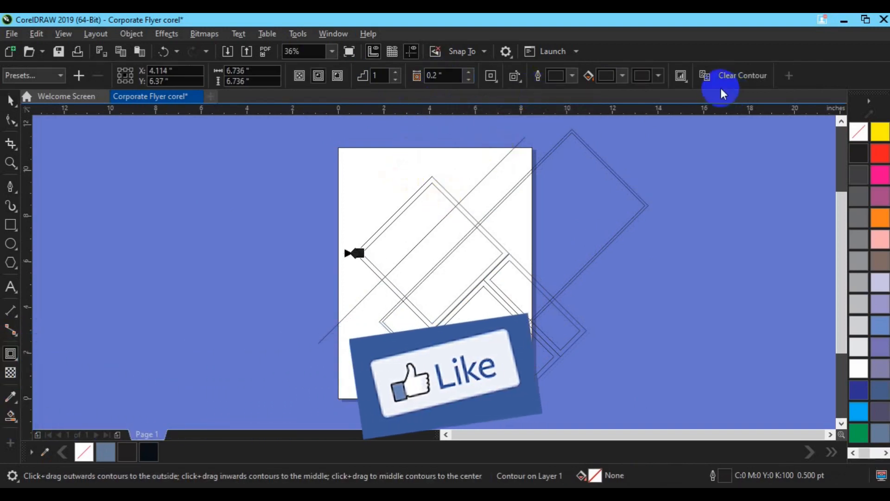
{"action": "left_click", "coordinate": [513, 190]}
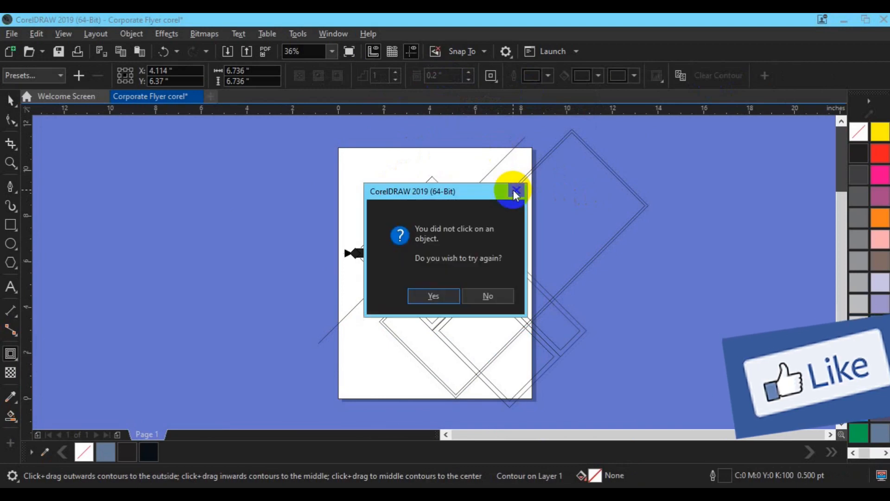
{"action": "left_click", "coordinate": [433, 296]}
{"action": "left_click", "coordinate": [385, 328]}
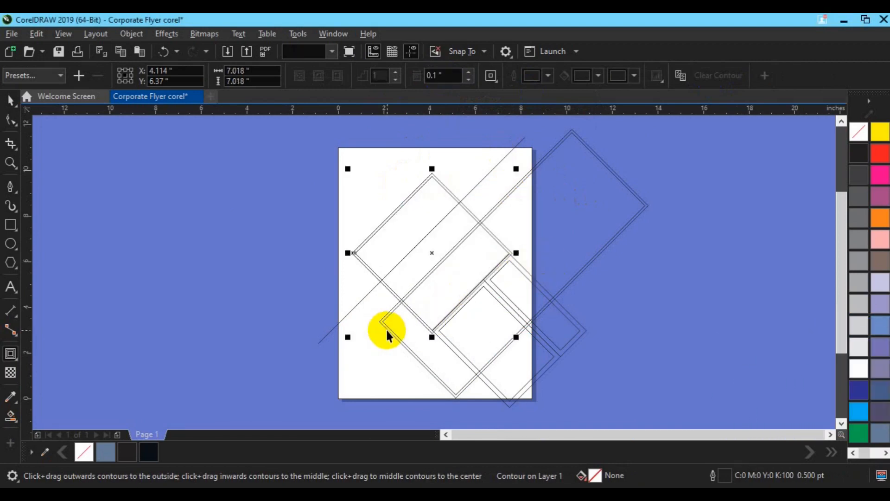
Step: Copy the 0.1 inch contour properties onto the lower rectangle and the small right-hand rectangle
{"action": "left_click", "coordinate": [468, 308]}
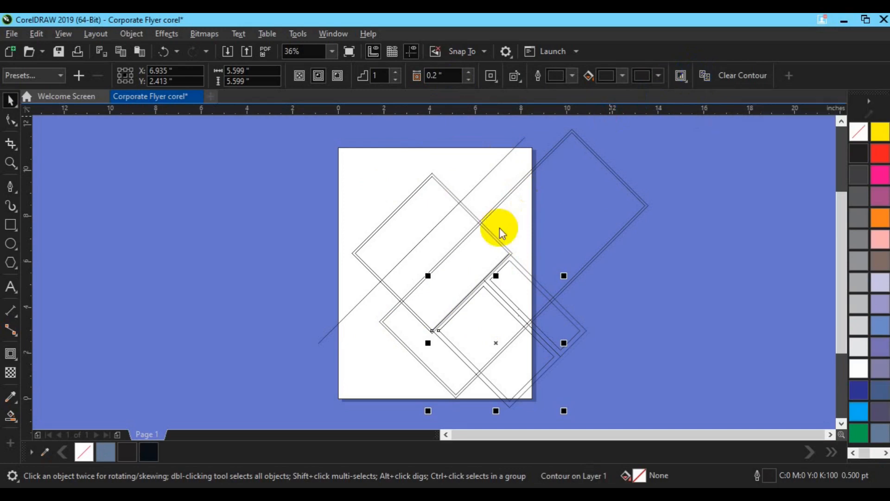
{"action": "left_click", "coordinate": [397, 303]}
{"action": "left_click", "coordinate": [539, 295]}
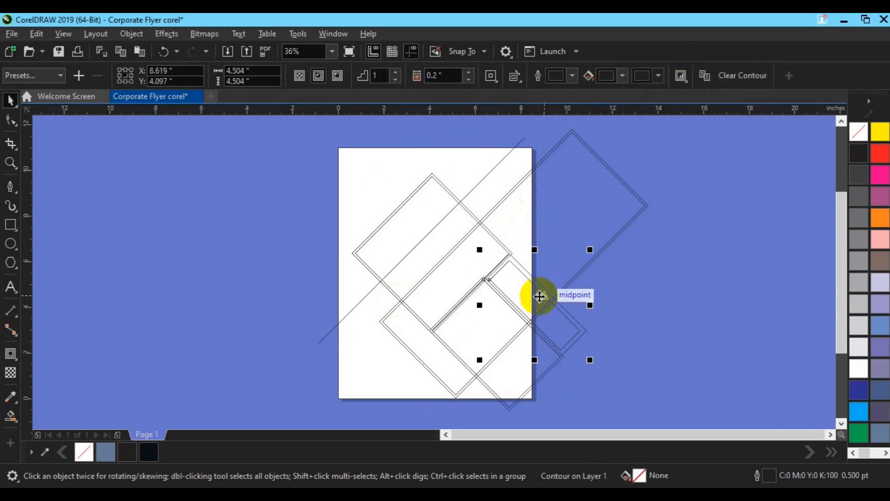
{"action": "left_click", "coordinate": [697, 82]}
{"action": "left_click", "coordinate": [399, 302]}
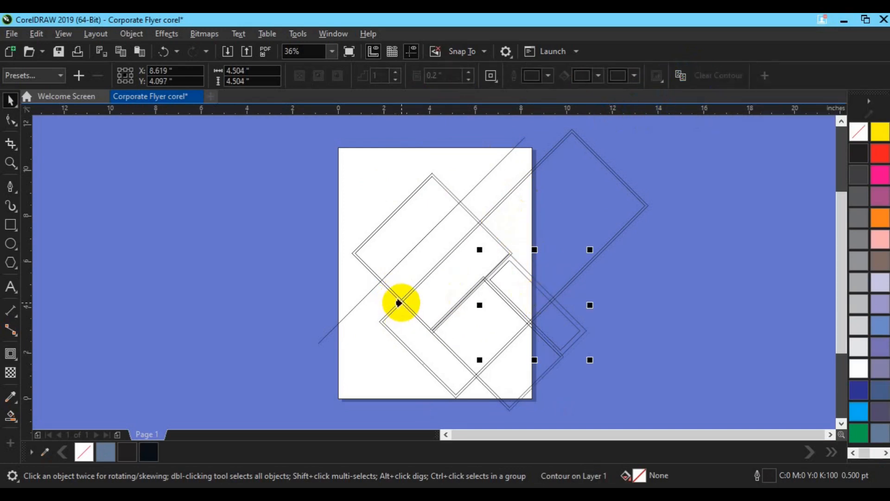
Step: Examine the spacing of the contour gaps between the overlapping rectangles
{"action": "scroll", "coordinate": [481, 324], "scroll_direction": "up", "scroll_amount": 2}
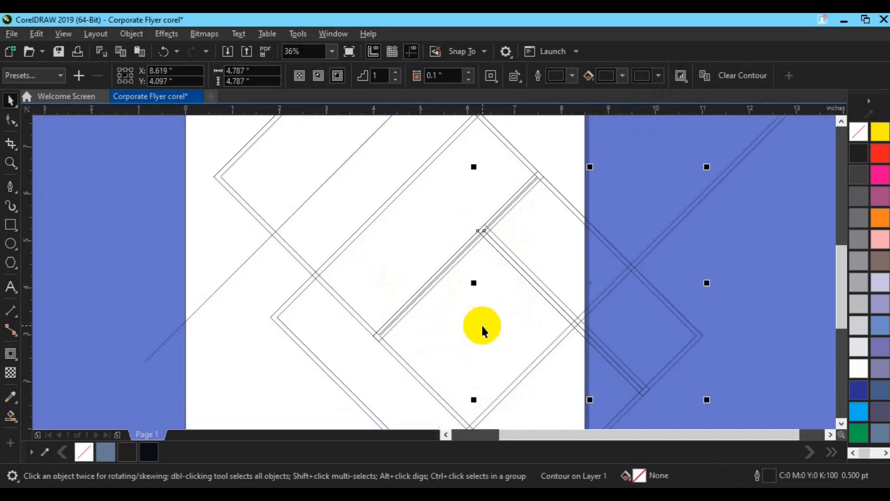
{"action": "left_click", "coordinate": [554, 263]}
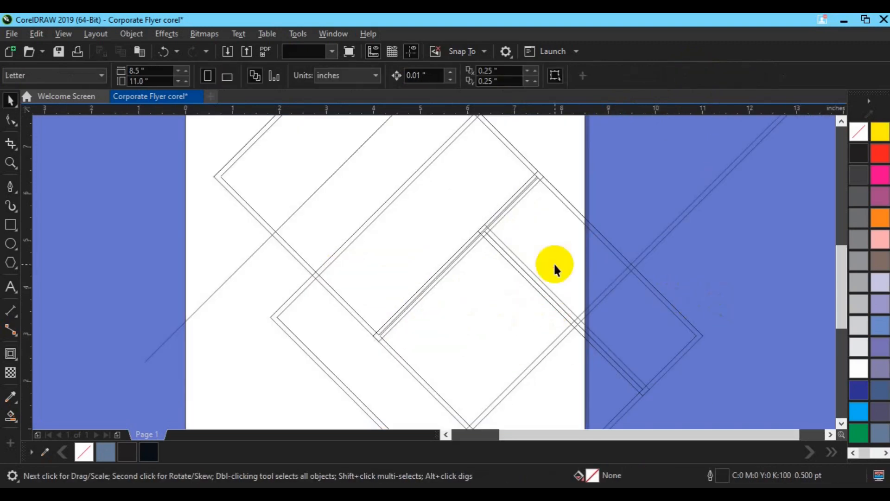
{"action": "left_click_drag", "start_coordinate": [407, 361], "coordinate": [416, 370]}
{"action": "left_click", "coordinate": [720, 310]}
{"action": "scroll", "coordinate": [720, 309], "scroll_direction": "down", "scroll_amount": 2}
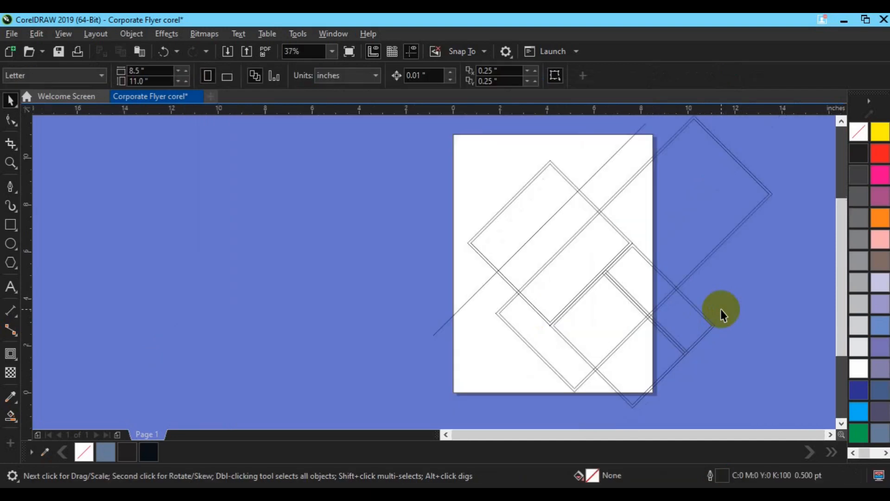
{"action": "key", "text": "h"}
{"action": "left_click_drag", "start_coordinate": [720, 310], "coordinate": [555, 301]}
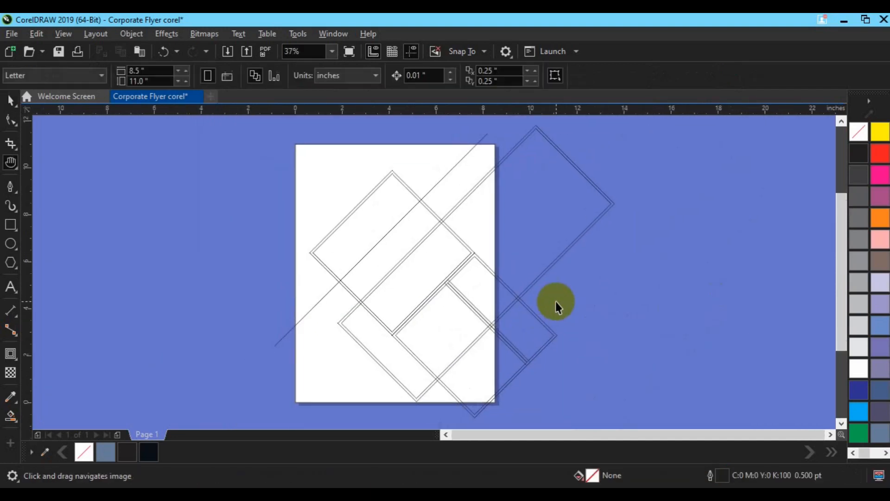
{"action": "key", "text": "space"}
{"action": "scroll", "coordinate": [556, 301], "scroll_direction": "up", "scroll_amount": 2}
{"action": "scroll", "coordinate": [555, 301], "scroll_direction": "down", "scroll_amount": 2}
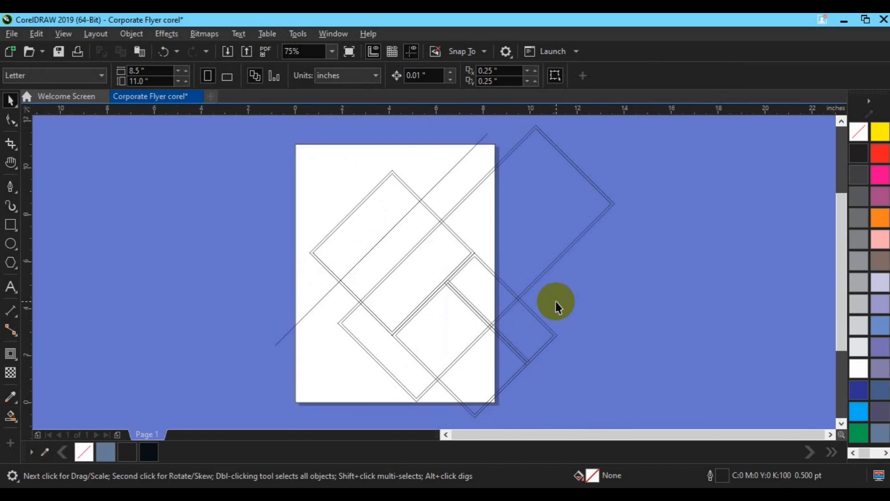
{"action": "left_click", "coordinate": [312, 185]}
{"action": "left_click", "coordinate": [120, 210]}
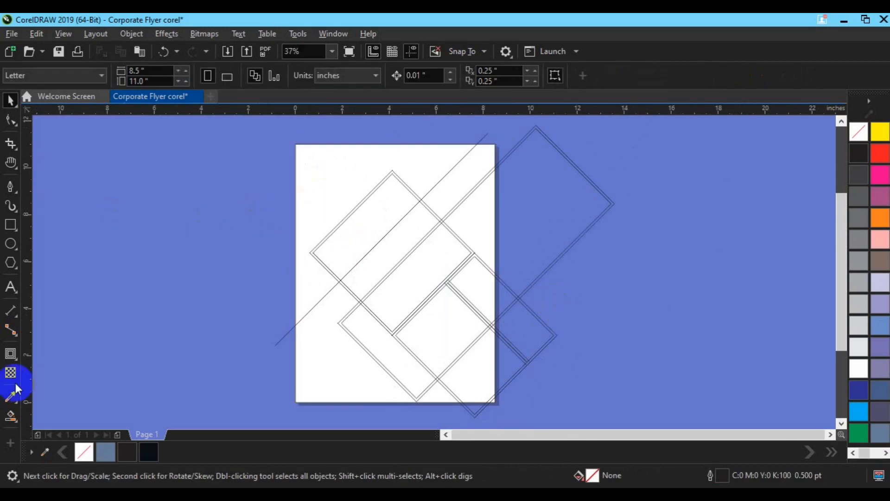
Step: Try to Smart Fill the lower-left area of the page
{"action": "left_click", "coordinate": [15, 419]}
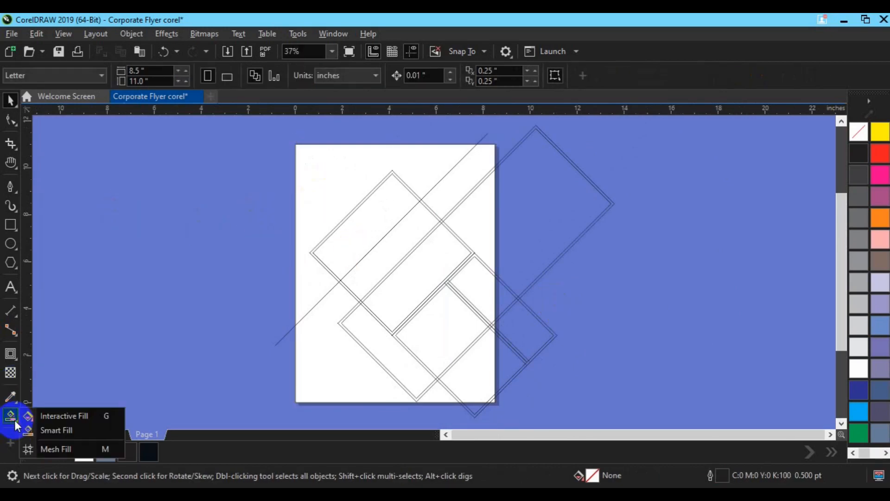
{"action": "left_click", "coordinate": [47, 427]}
{"action": "left_click", "coordinate": [302, 356]}
{"action": "key", "text": "ctrl+z"}
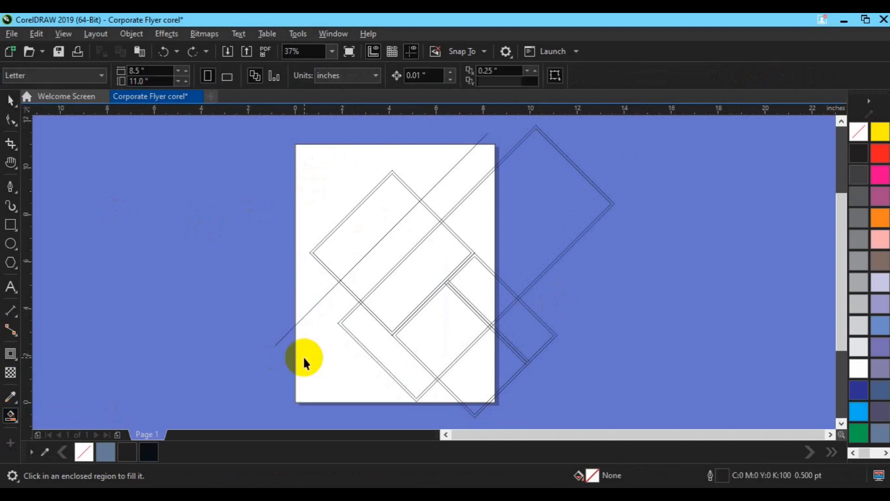
Step: Select all the shapes and scale them up slightly together
{"action": "left_click_drag", "start_coordinate": [623, 326], "coordinate": [737, 420]}
{"action": "scroll", "coordinate": [624, 419], "scroll_direction": "down", "scroll_amount": 2}
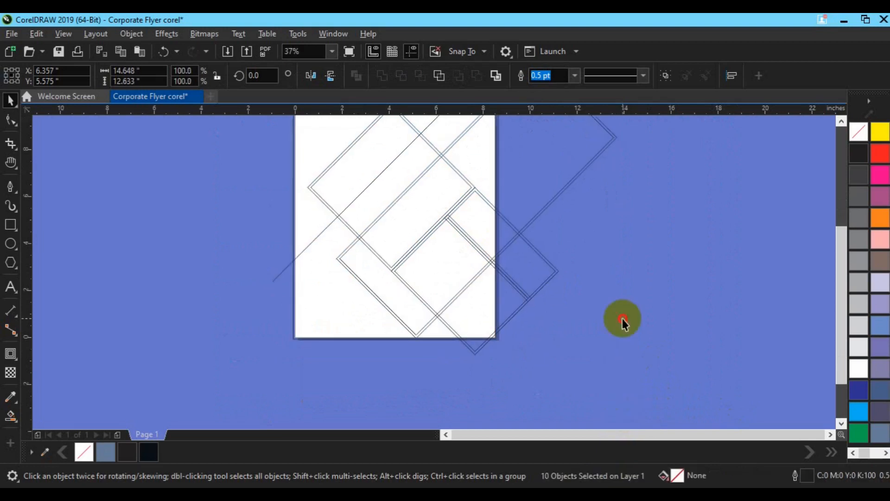
Step: Delete the scaled page frame and create a new 8.5 by 11 inch rectangle matching the page
{"action": "left_click", "coordinate": [292, 315]}
{"action": "left_click", "coordinate": [124, 347]}
{"action": "left_click", "coordinate": [11, 225]}
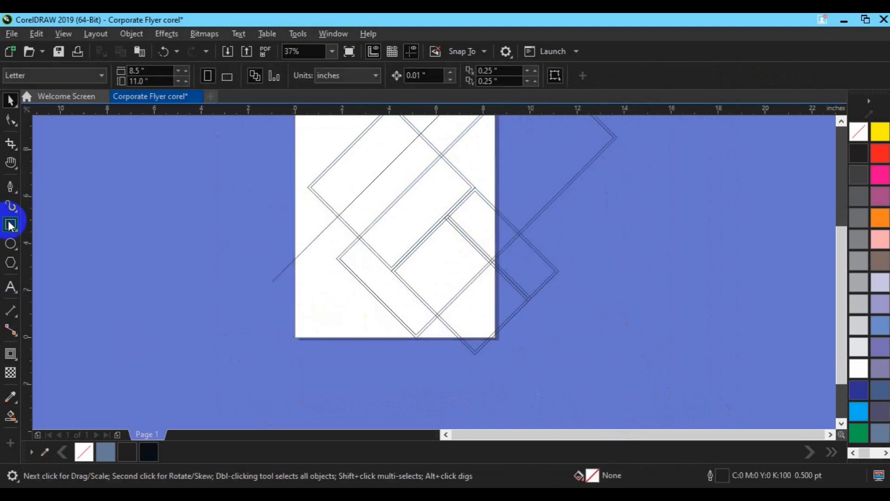
{"action": "double_click", "coordinate": [11, 225]}
Step: Smart Fill the lower-left area, the lower square and the small right-hand rectangle with near-black C82 M71 Y60 K82, no outline
{"action": "left_click", "coordinate": [10, 416]}
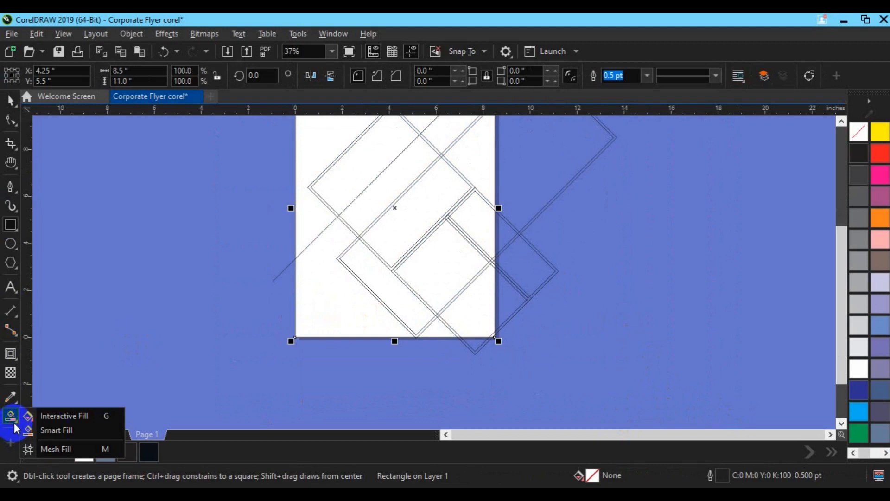
{"action": "left_click", "coordinate": [54, 431]}
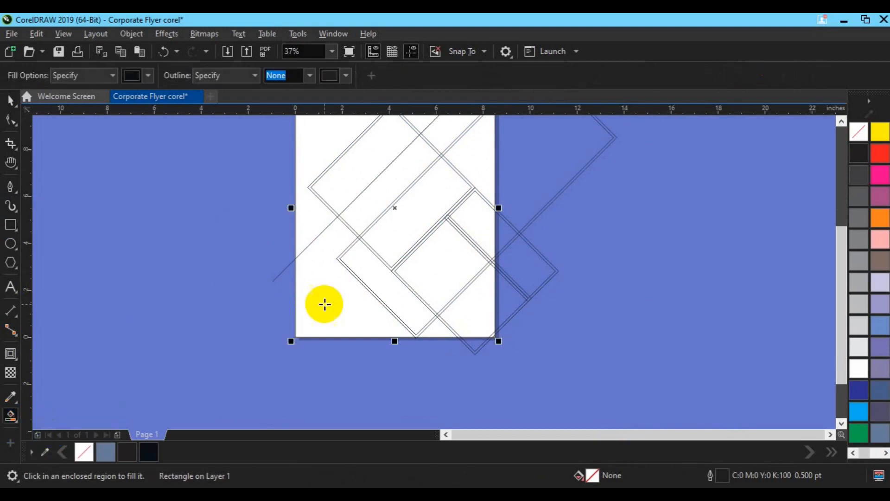
{"action": "left_click", "coordinate": [324, 304]}
{"action": "left_click", "coordinate": [348, 212]}
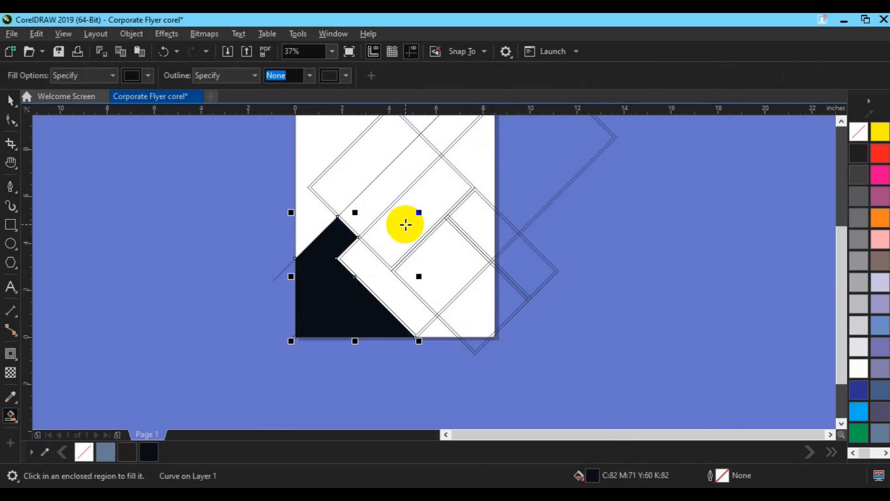
{"action": "left_click", "coordinate": [427, 264]}
{"action": "left_click", "coordinate": [482, 233]}
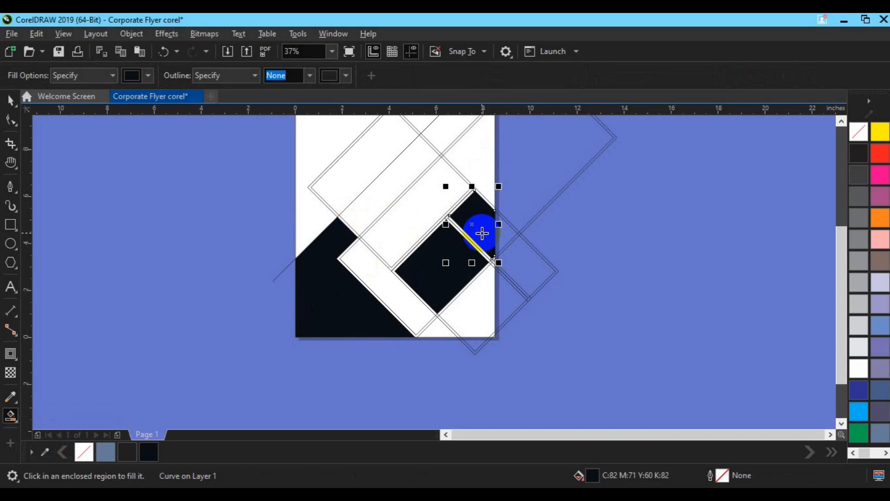
Step: Smart Fill the narrow contour gap on the small right-hand rectangle's side facing the lower square with near-black
{"action": "key", "text": "space"}
{"action": "left_click", "coordinate": [841, 121]}
{"action": "left_click", "coordinate": [841, 122]}
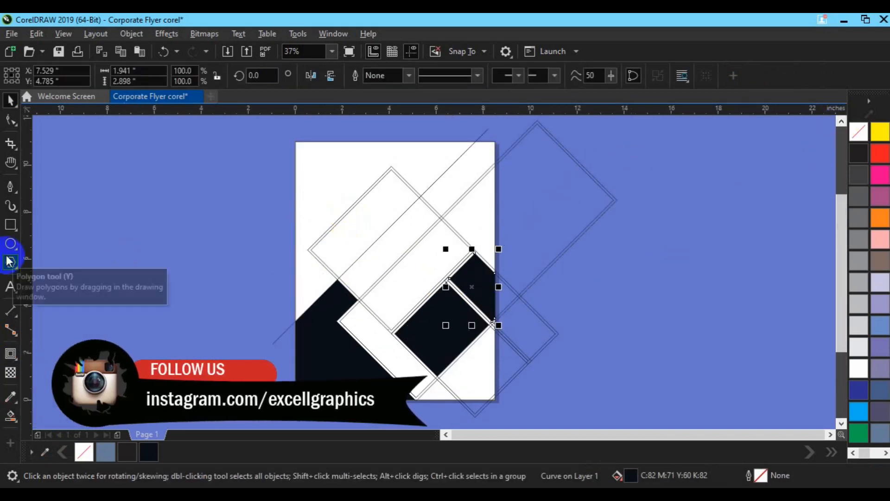
{"action": "scroll", "coordinate": [7, 257], "scroll_direction": "up", "scroll_amount": 1}
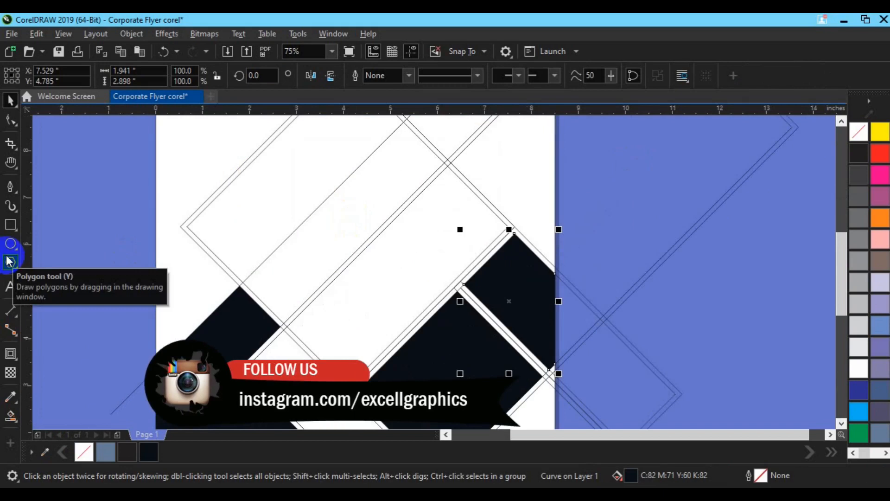
{"action": "left_click", "coordinate": [11, 414]}
{"action": "left_click", "coordinate": [482, 306]}
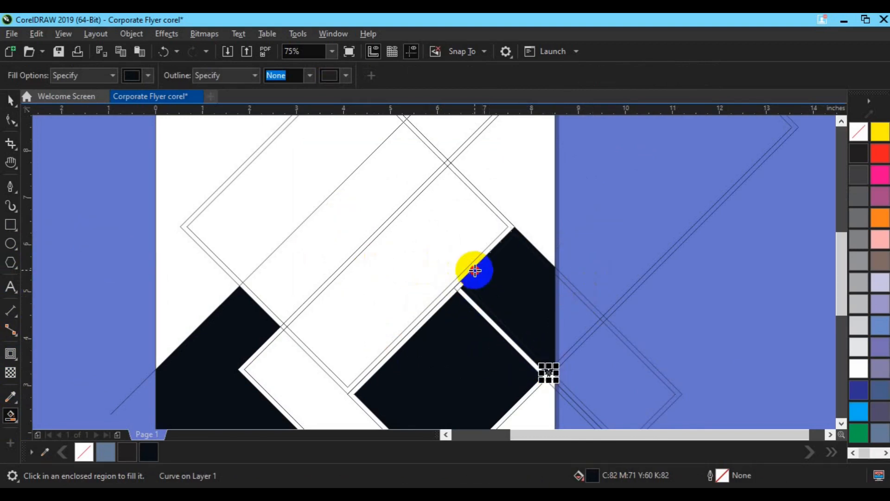
Step: Try to Smart Fill the contour band along the upper-left rectangle's lower edges with near-black
{"action": "left_click", "coordinate": [458, 282]}
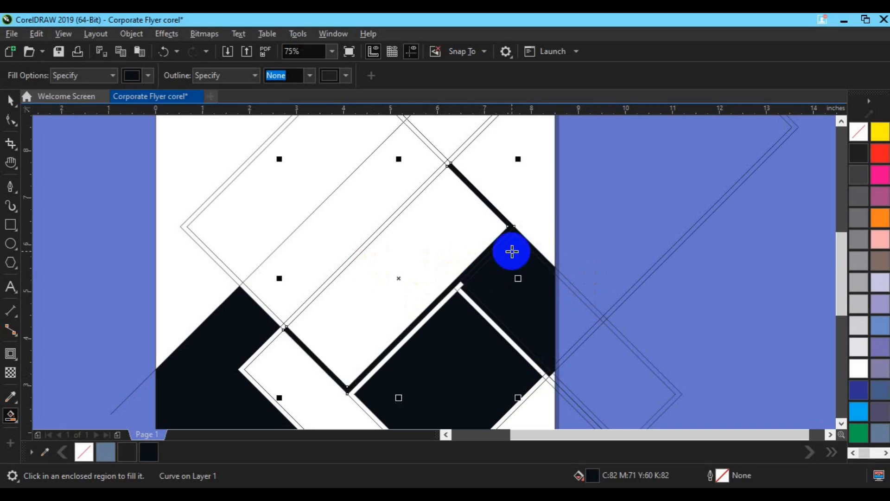
{"action": "left_click", "coordinate": [479, 297]}
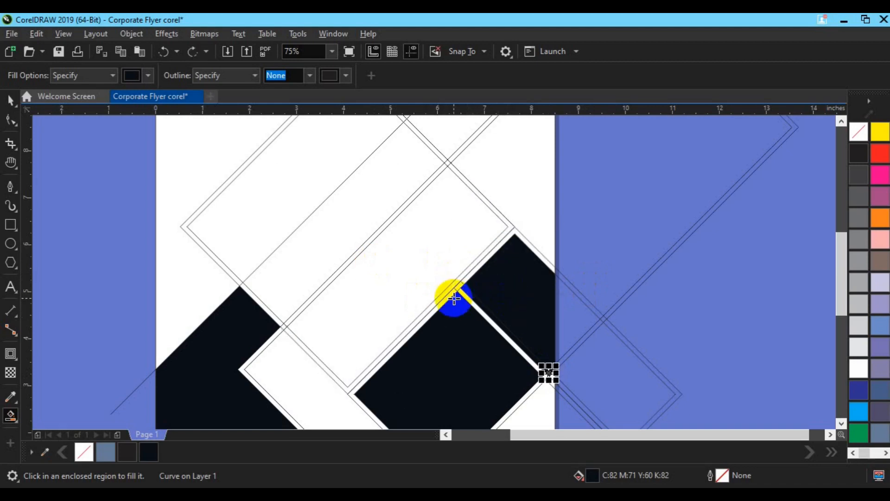
{"action": "key", "text": "space"}
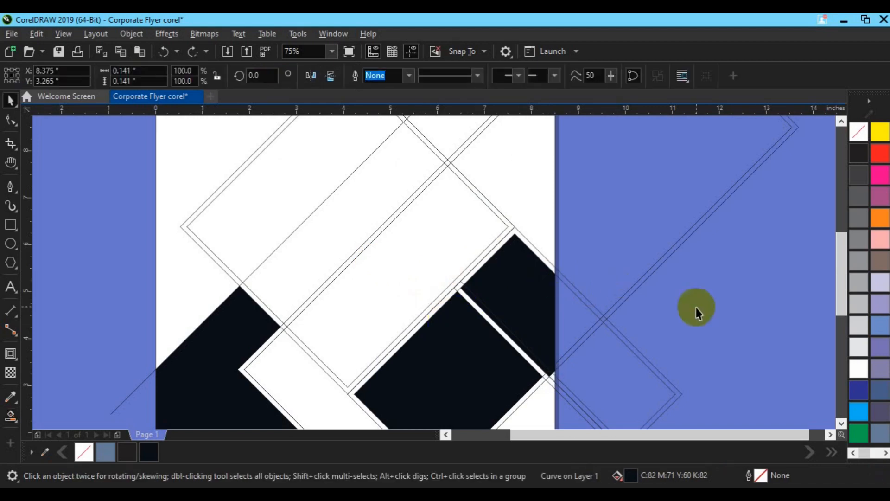
{"action": "left_click", "coordinate": [556, 374]}
Step: Try to Smart Fill the contour band around the large central rectangle's lower edges with near-black, and undo the fill
{"action": "left_click", "coordinate": [10, 415]}
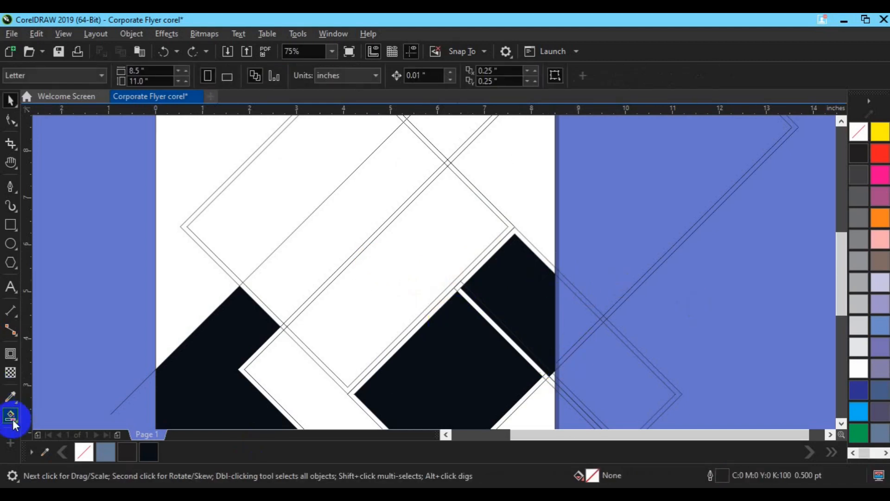
{"action": "left_click", "coordinate": [51, 431]}
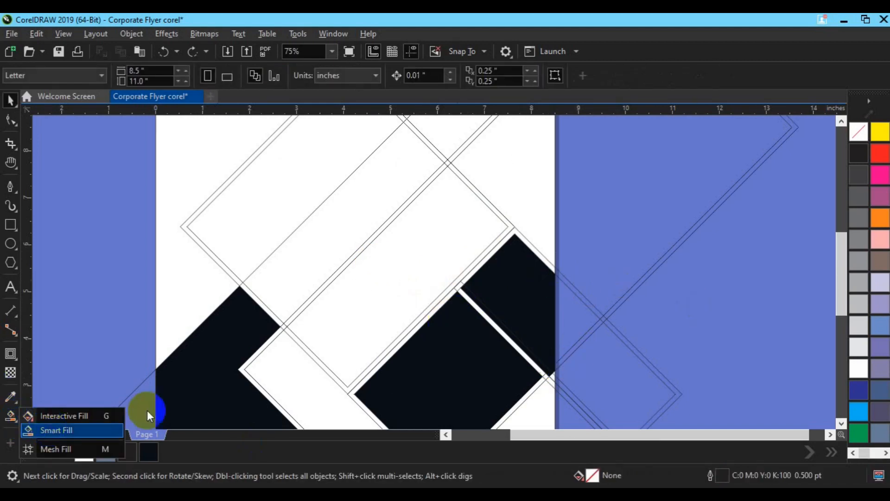
{"action": "left_click", "coordinate": [510, 225]}
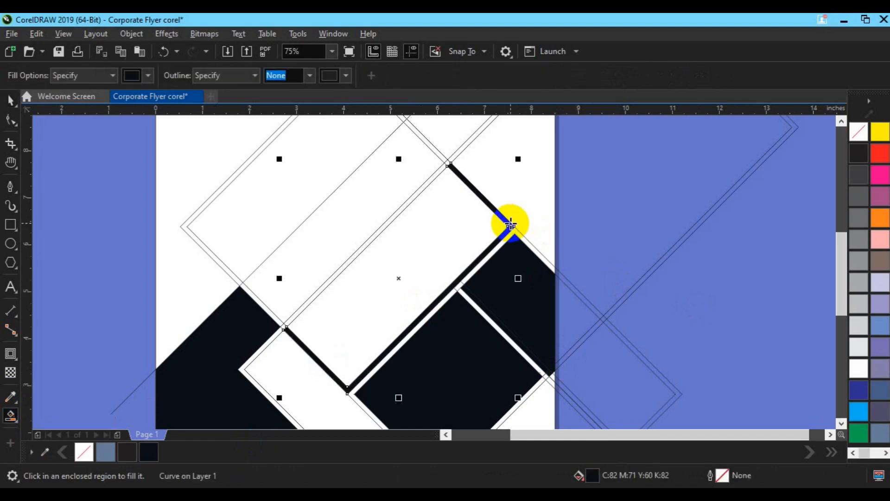
{"action": "key", "text": "space"}
{"action": "left_click", "coordinate": [841, 422]}
{"action": "left_click", "coordinate": [841, 423]}
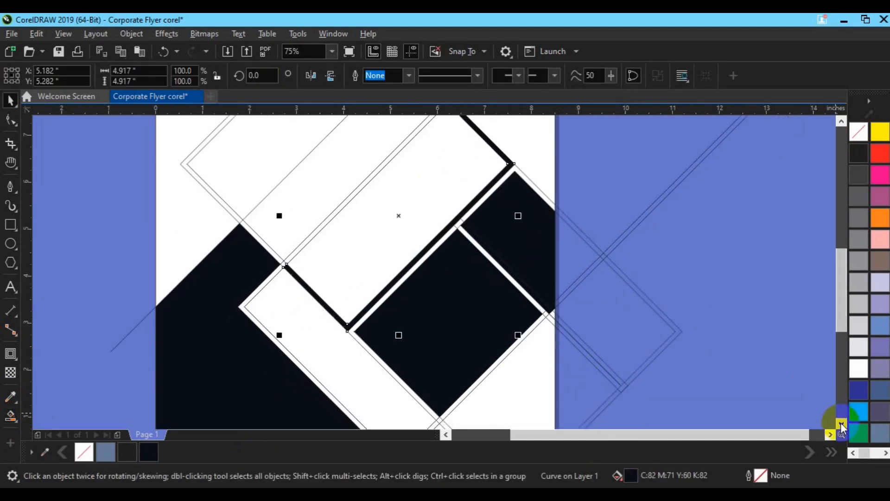
{"action": "left_click", "coordinate": [841, 423]}
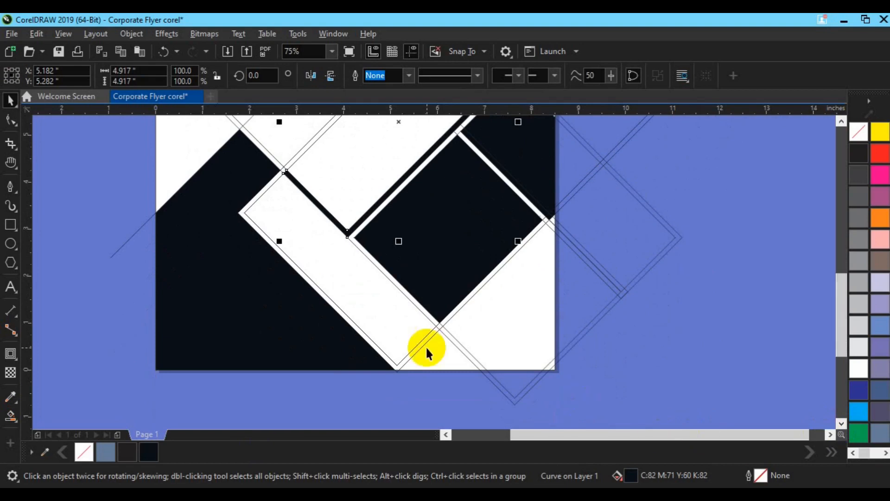
{"action": "key", "text": "ctrl+z"}
Step: Draw a horizontal line about 2.5 inches long across the lower strip's outer edge and rotate it to 315 degrees
{"action": "scroll", "coordinate": [251, 218], "scroll_direction": "up", "scroll_amount": 3}
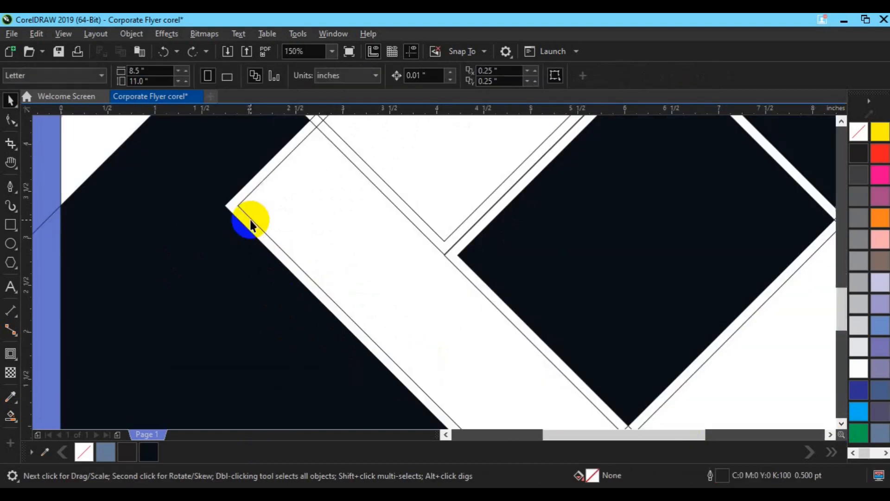
{"action": "left_click", "coordinate": [13, 187]}
{"action": "left_click", "coordinate": [173, 268]}
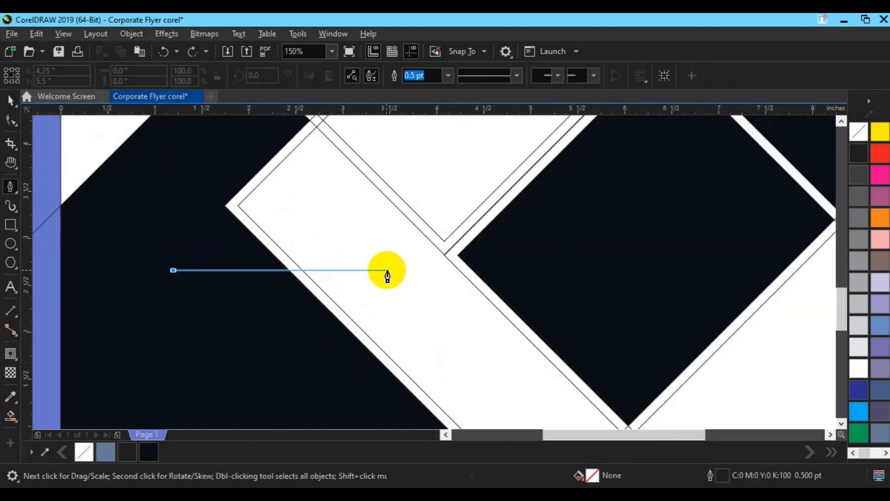
{"action": "left_click", "coordinate": [407, 269]}
{"action": "key", "text": "space"}
{"action": "left_click", "coordinate": [290, 269]}
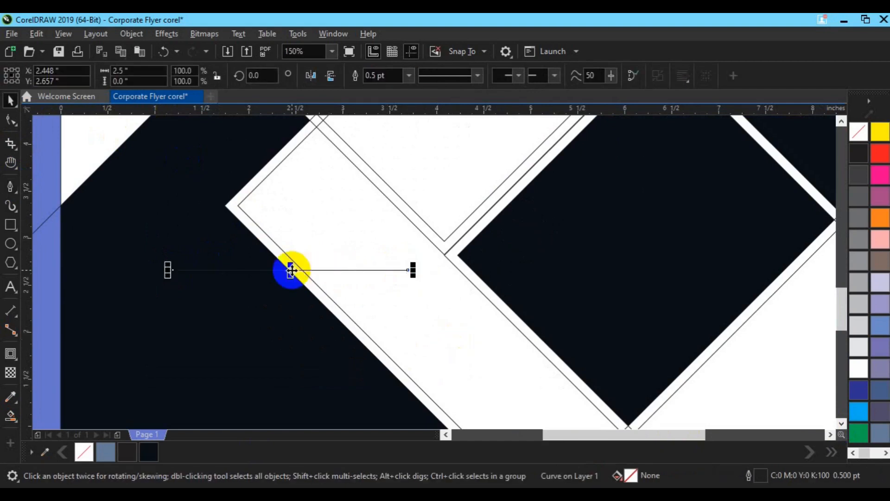
{"action": "left_click", "coordinate": [264, 77]}
{"action": "type", "text": "315"}
{"action": "key", "text": "Return"}
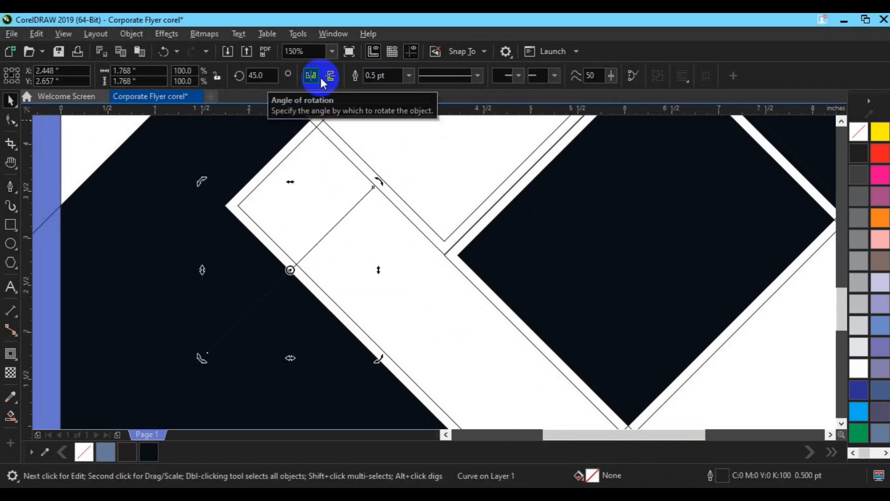
Step: Move the rotated line so its midpoint sits on the central rectangle's inner bottom corner, dividing the contour band there
{"action": "key", "text": "Right"}
{"action": "key", "text": "Right"}
{"action": "key", "text": "Right"}
{"action": "key", "text": "Right"}
{"action": "key", "text": "Right"}
{"action": "key", "text": "Right"}
{"action": "key", "text": "Right"}
{"action": "key", "text": "Right"}
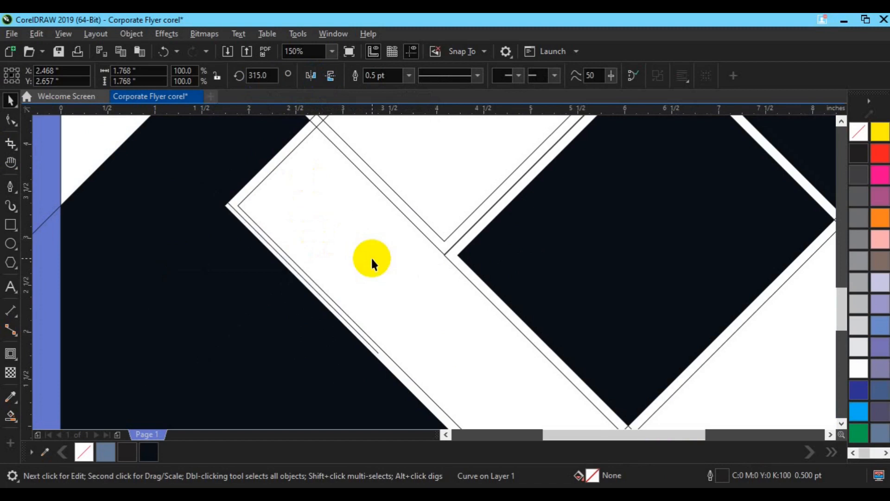
{"action": "key", "text": "Right"}
{"action": "key", "text": "Right"}
{"action": "key", "text": "Right"}
{"action": "key", "text": "Right"}
{"action": "key", "text": "Right"}
{"action": "key", "text": "Right"}
{"action": "key", "text": "Right"}
{"action": "key", "text": "Right"}
{"action": "key", "text": "Right"}
{"action": "key", "text": "Right"}
{"action": "key", "text": "Right"}
{"action": "key", "text": "Right"}
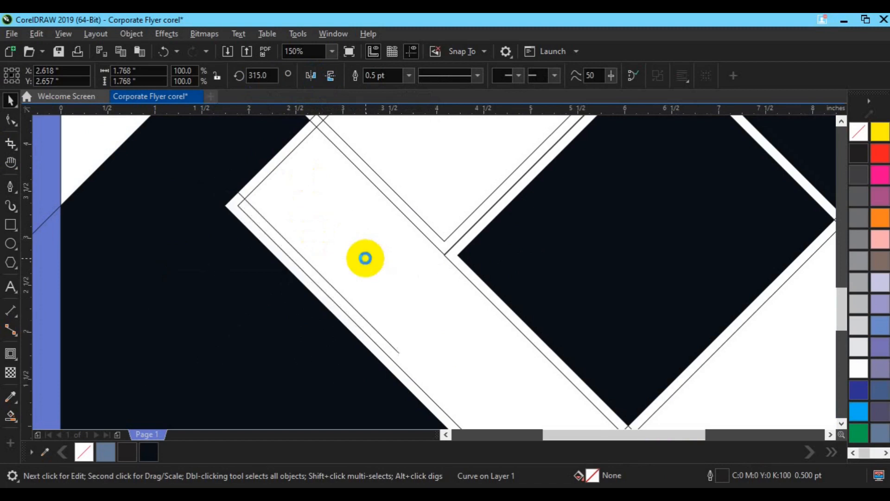
{"action": "left_click", "coordinate": [382, 260]}
{"action": "left_click", "coordinate": [336, 280]}
{"action": "left_click_drag", "start_coordinate": [326, 268], "coordinate": [445, 241]}
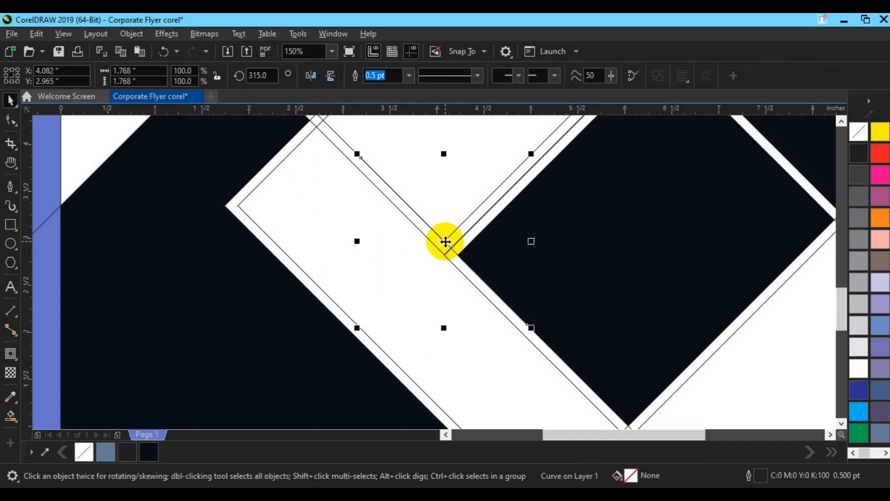
Step: Smart Fill the contour band along the central rectangle's lower-right edge with near-black C82 M71 Y60 K82, no outline
{"action": "left_click", "coordinate": [10, 415]}
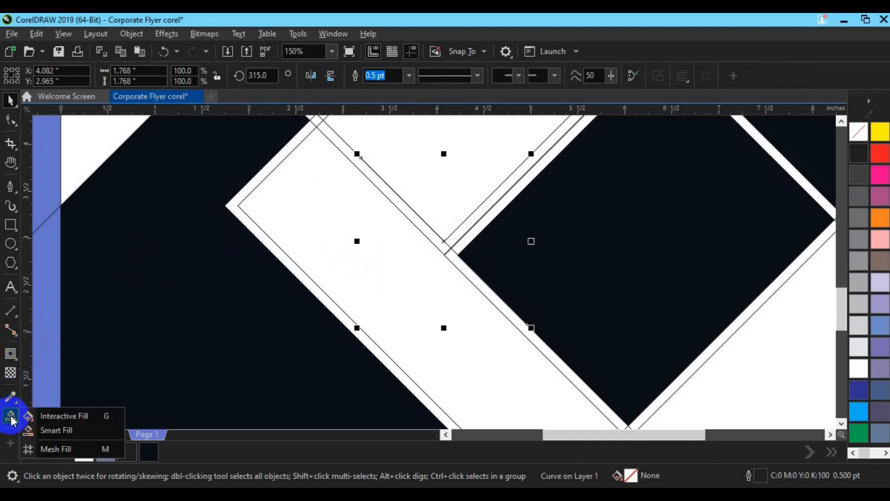
{"action": "left_click", "coordinate": [60, 430]}
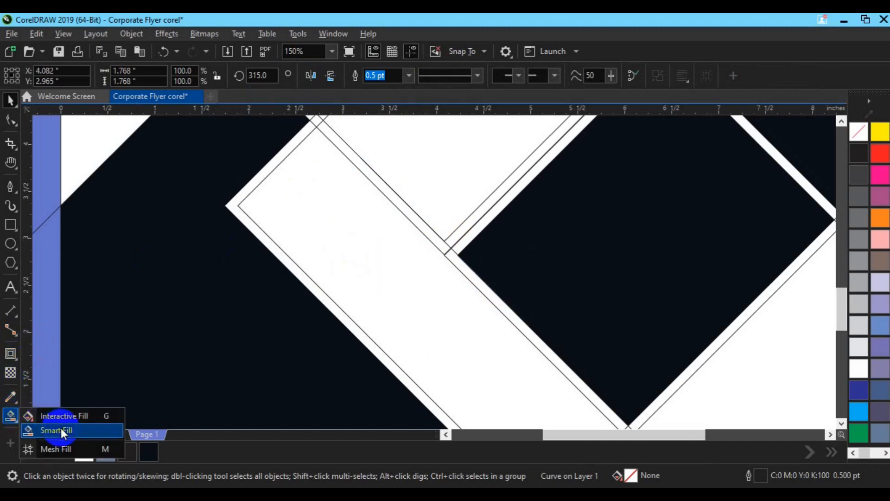
{"action": "left_click", "coordinate": [462, 228]}
Step: Smart Fill the remaining inner regions of the large central rectangle with near-black, no outline
{"action": "scroll", "coordinate": [463, 228], "scroll_direction": "down", "scroll_amount": 2}
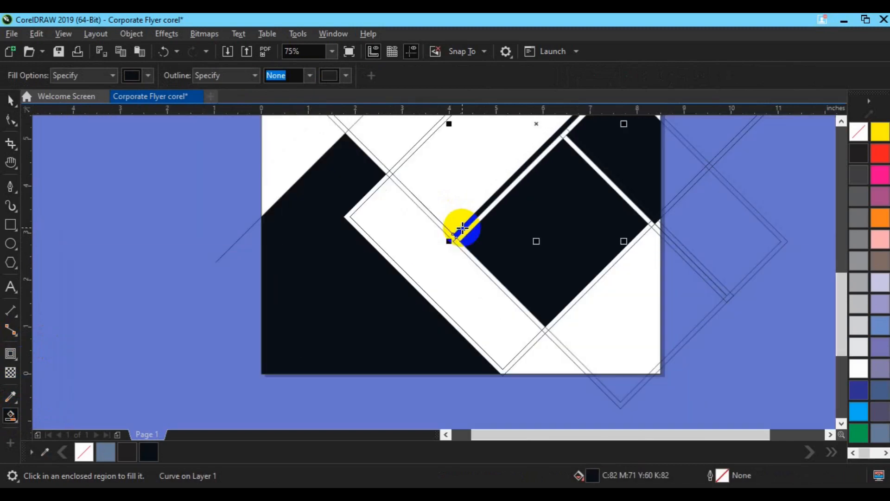
{"action": "left_click", "coordinate": [840, 121]}
{"action": "left_click", "coordinate": [841, 121]}
{"action": "left_click", "coordinate": [840, 121]}
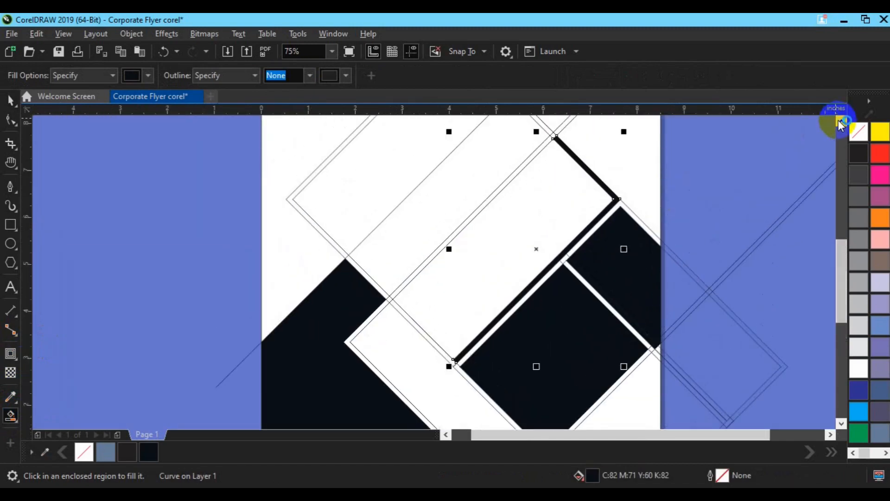
{"action": "left_click", "coordinate": [527, 204]}
{"action": "left_click", "coordinate": [490, 199]}
{"action": "left_click", "coordinate": [471, 189]}
{"action": "left_click", "coordinate": [422, 175]}
Step: Try to fill the lower diagonal strip and its contour band as one welded 30% black shape, and undo it
{"action": "left_click", "coordinate": [370, 313]}
{"action": "left_click", "coordinate": [389, 348]}
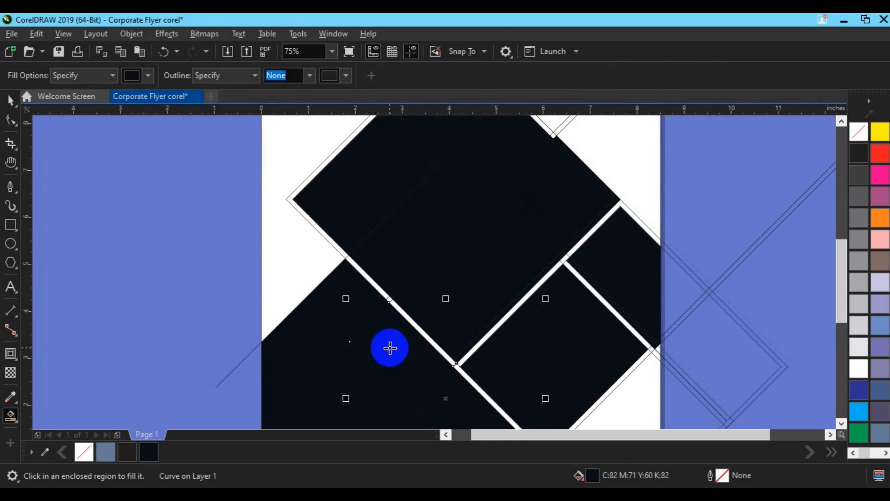
{"action": "key", "text": "space"}
{"action": "left_click", "coordinate": [360, 366], "text": "shift"}
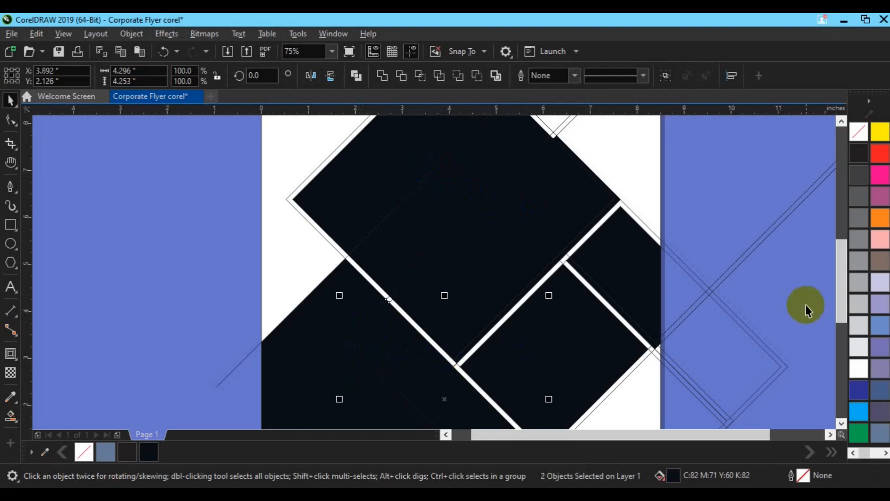
{"action": "left_click", "coordinate": [857, 304]}
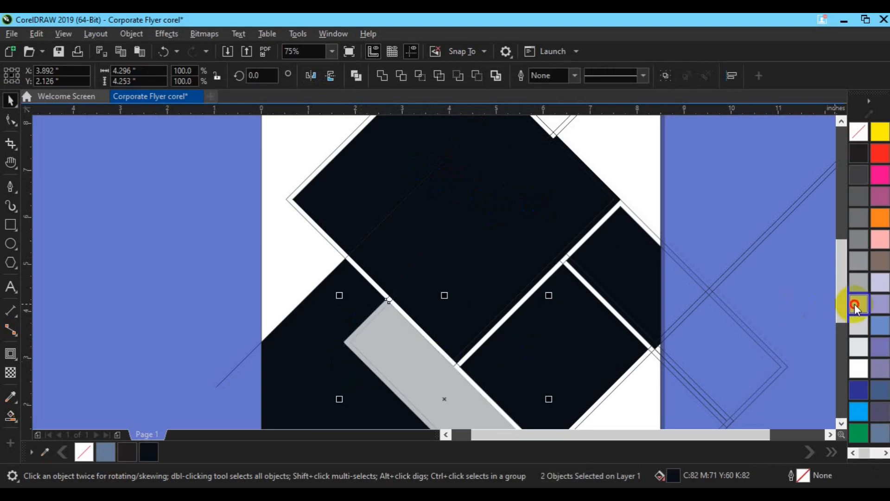
{"action": "left_click", "coordinate": [388, 80]}
{"action": "scroll", "coordinate": [317, 211], "scroll_direction": "down", "scroll_amount": 2}
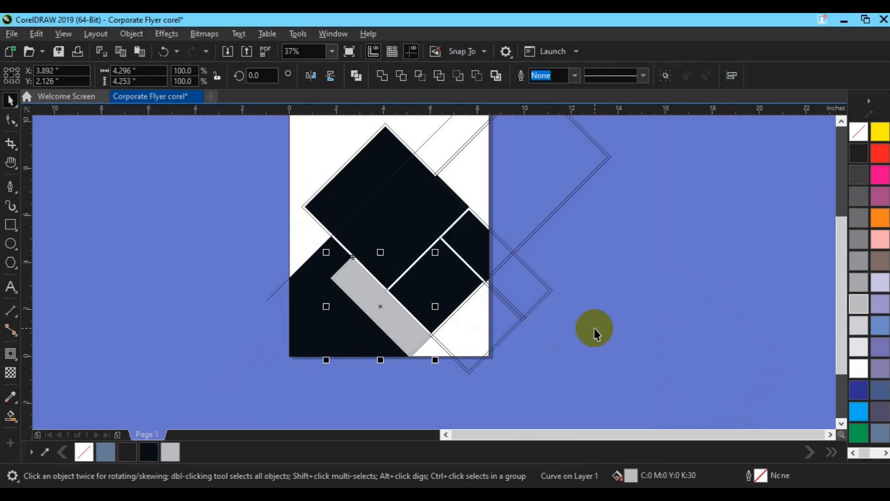
{"action": "key", "text": "ctrl+z"}
{"action": "key", "text": "ctrl+z"}
{"action": "key", "text": "ctrl+z"}
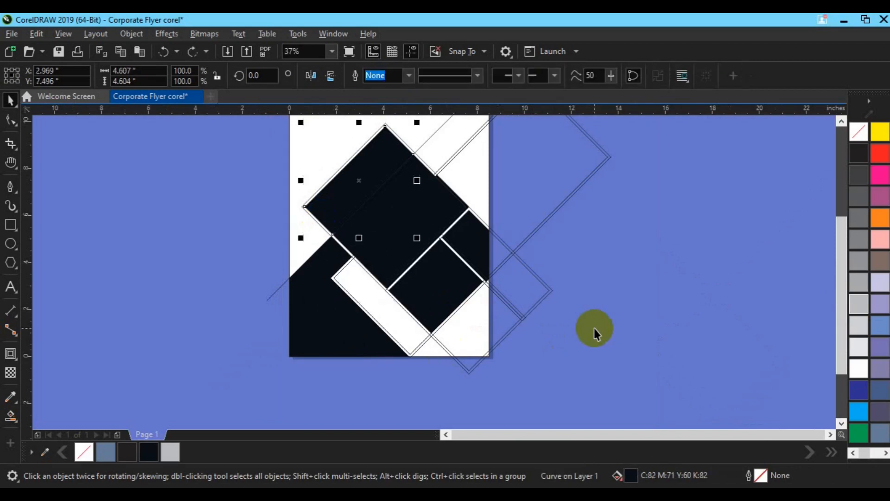
Step: Draw a horizontal line about 1.72 inches long just below the page under the lower strip's end and rotate it to 45 degrees
{"action": "scroll", "coordinate": [293, 328], "scroll_direction": "up", "scroll_amount": 2}
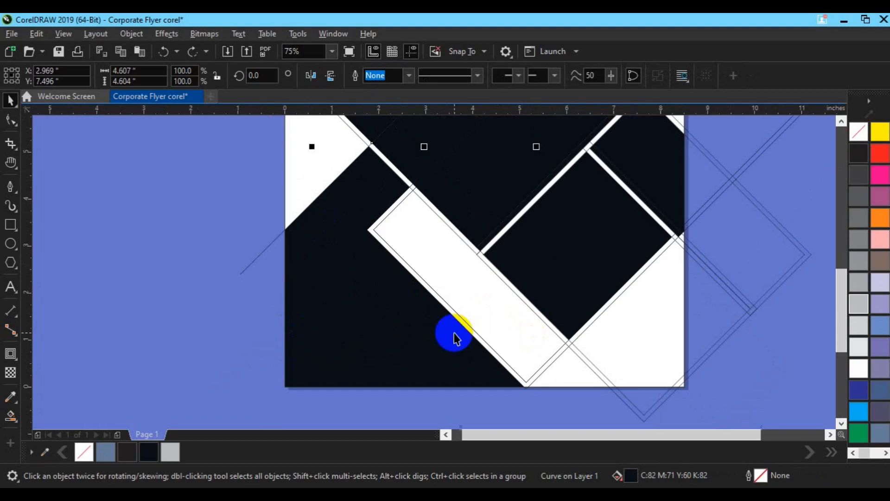
{"action": "scroll", "coordinate": [577, 369], "scroll_direction": "up", "scroll_amount": 2}
{"action": "left_click", "coordinate": [10, 186]}
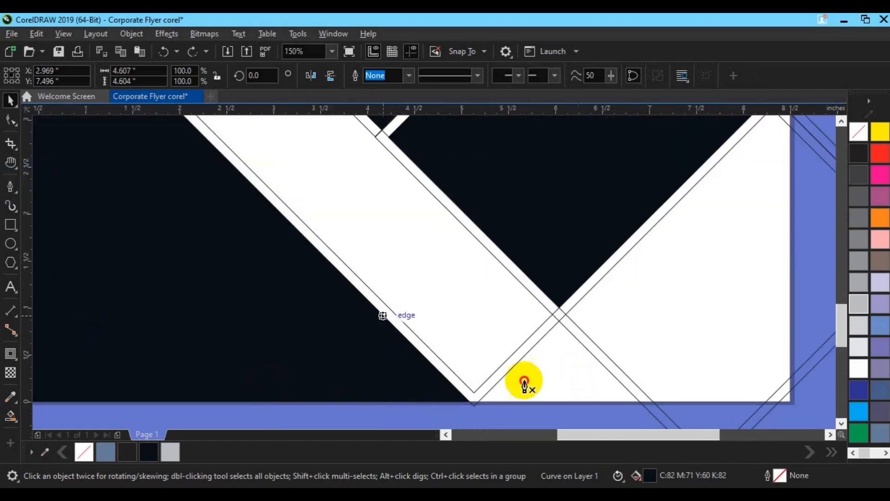
{"action": "left_click", "coordinate": [448, 412]}
{"action": "left_click", "coordinate": [609, 412]}
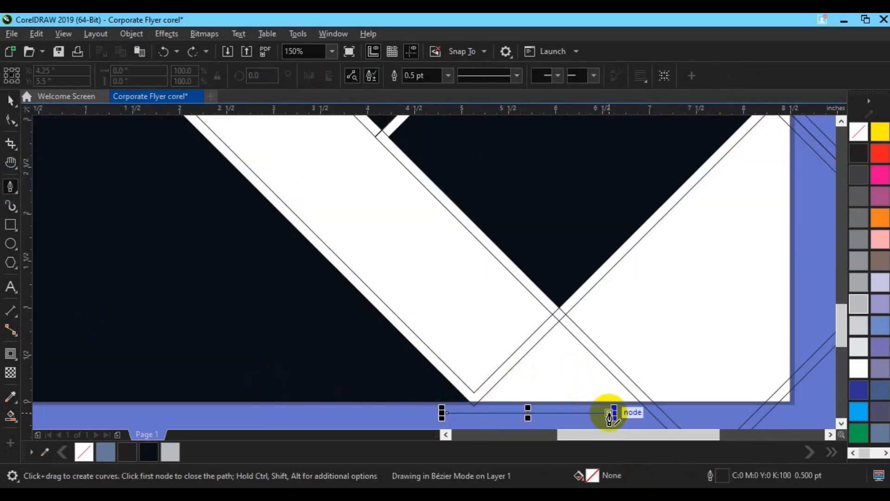
{"action": "key", "text": "space"}
{"action": "left_click", "coordinate": [529, 412]}
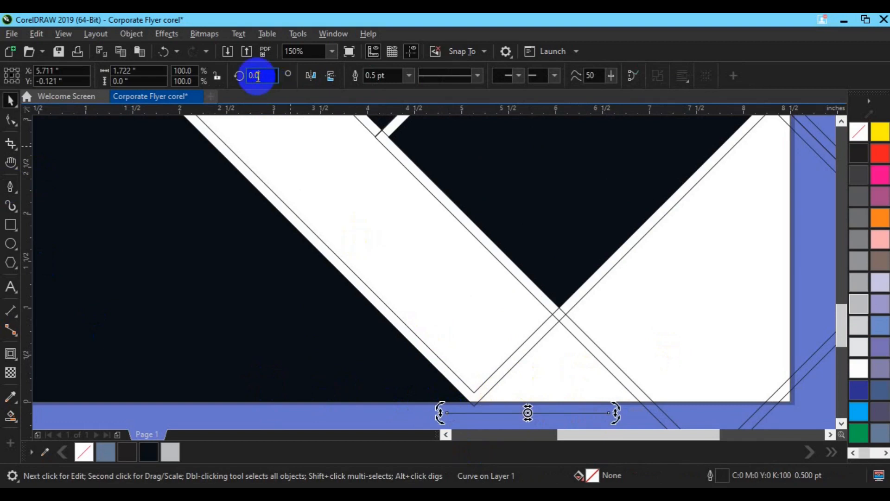
{"action": "type", "text": "45"}
{"action": "left_click", "coordinate": [422, 412]}
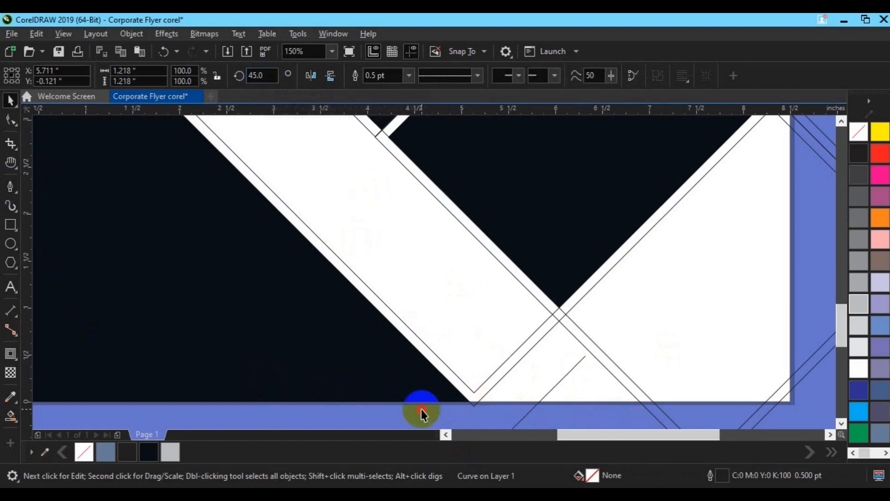
Step: Move the 45-degree line onto the lower strip's bottom end so it closes off the contour band there
{"action": "left_click", "coordinate": [529, 411]}
{"action": "left_click_drag", "start_coordinate": [529, 410], "coordinate": [517, 341]}
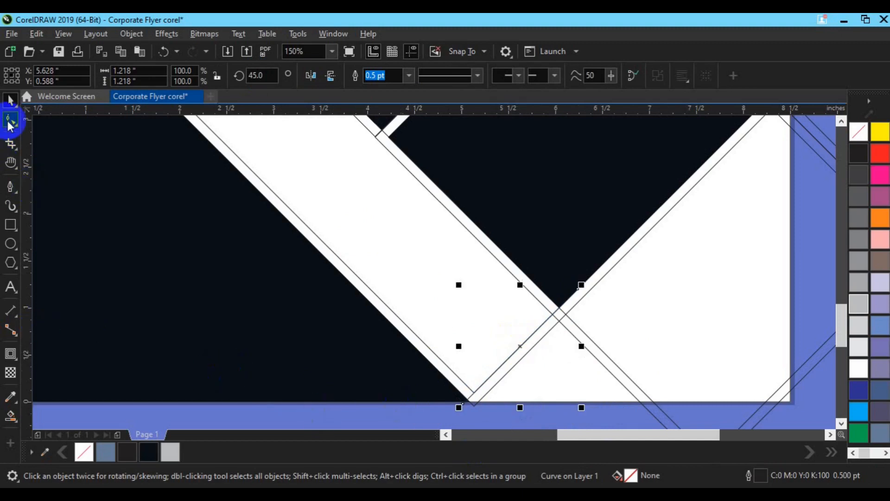
Step: Smart Fill the lower diagonal strip and its surrounding contour band with near-black, no outline
{"action": "left_click", "coordinate": [11, 415]}
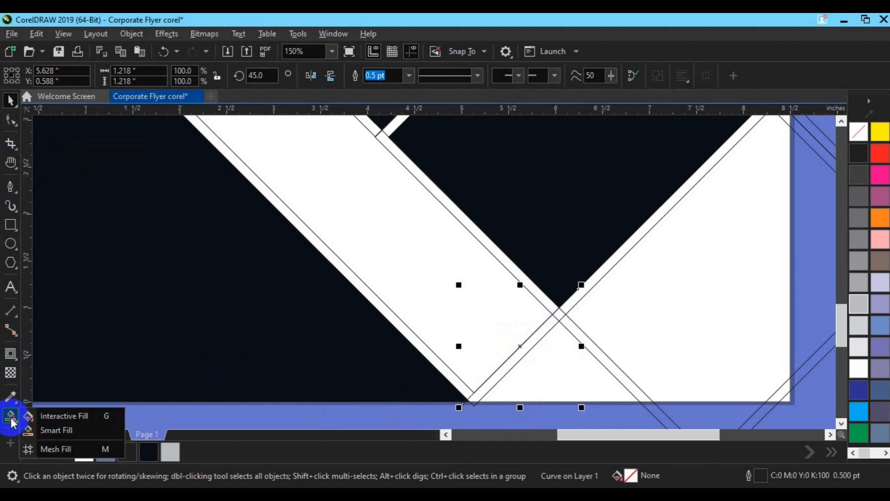
{"action": "left_click", "coordinate": [46, 431]}
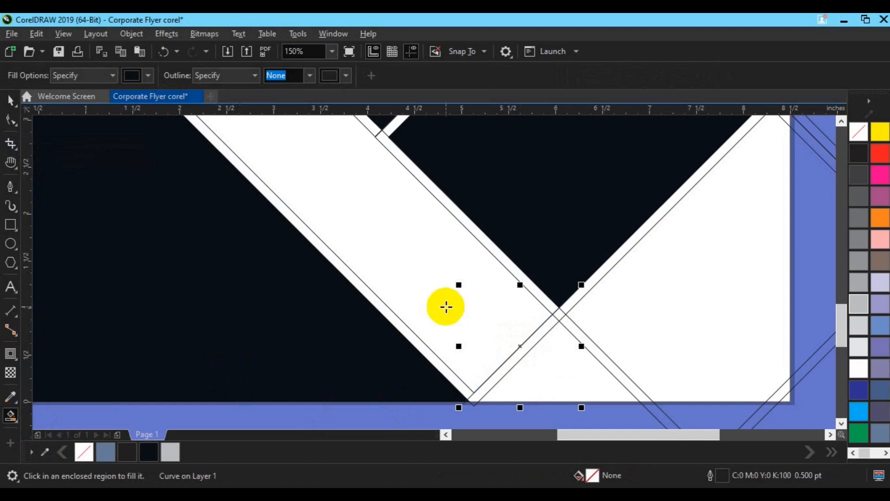
{"action": "left_click", "coordinate": [440, 308]}
{"action": "left_click", "coordinate": [427, 350]}
Step: Recolour the lower strip and its contour band 40% black and weld them into one shape
{"action": "key", "text": "space"}
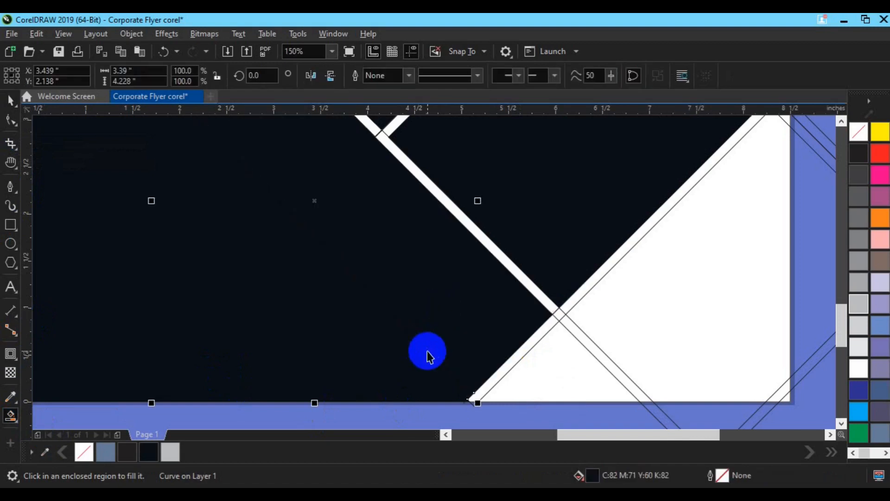
{"action": "left_click", "coordinate": [856, 283]}
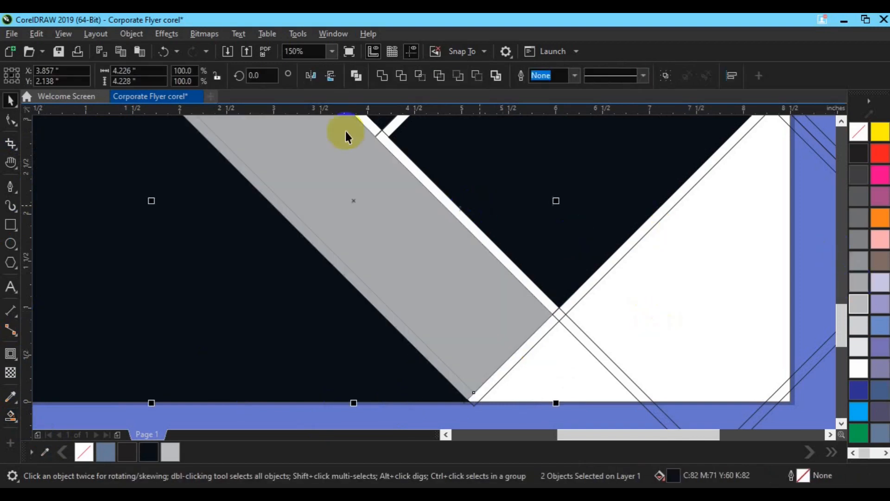
{"action": "left_click", "coordinate": [381, 76]}
{"action": "key", "text": "shift+F4"}
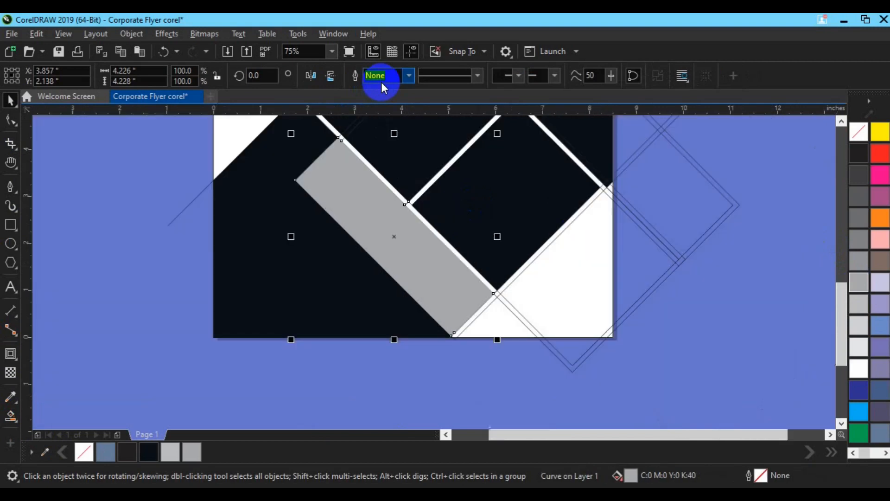
Step: Delete the near-black contour band piece that runs between the large square and the two smaller pieces
{"action": "left_click", "coordinate": [740, 207]}
{"action": "left_click", "coordinate": [841, 121]}
{"action": "left_click", "coordinate": [841, 121]}
{"action": "left_click", "coordinate": [840, 121]}
{"action": "left_click", "coordinate": [841, 122]}
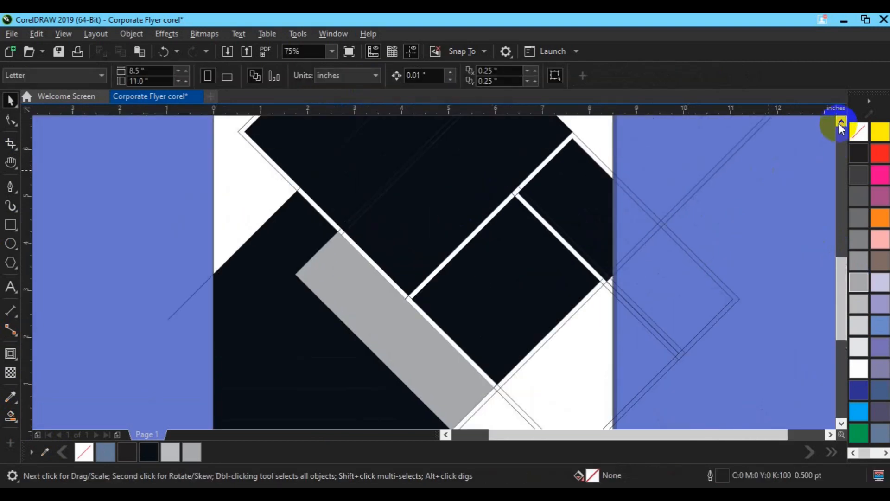
{"action": "key", "text": "F3"}
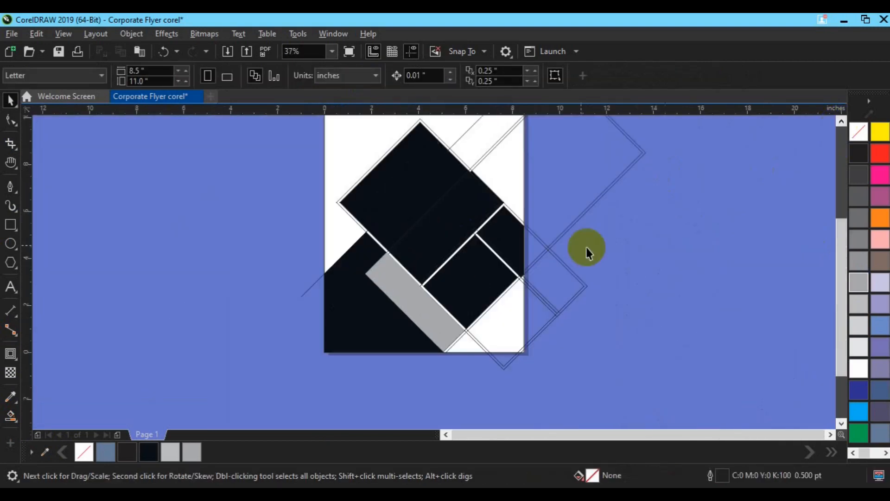
{"action": "left_click", "coordinate": [501, 204]}
{"action": "left_click", "coordinate": [514, 193]}
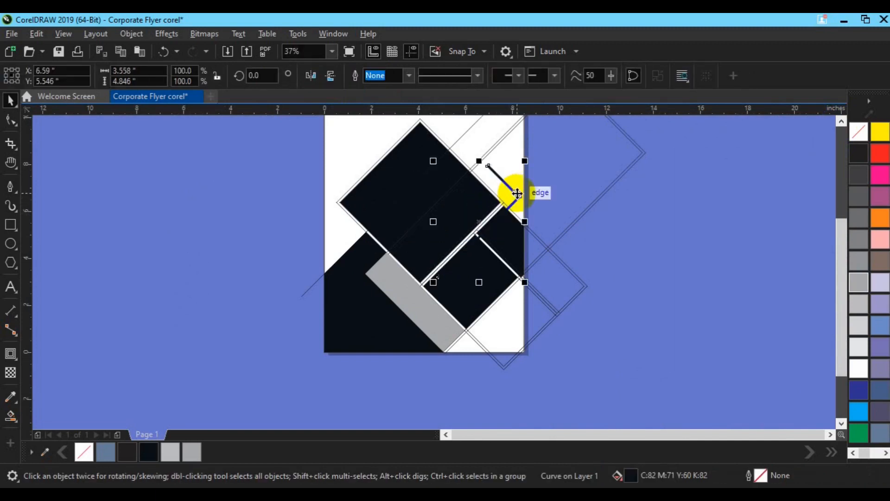
{"action": "left_click", "coordinate": [515, 191]}
Step: Draw a horizontal line about 3.92 inches long beside the page, right of the large square
{"action": "scroll", "coordinate": [515, 191], "scroll_direction": "up", "scroll_amount": 2}
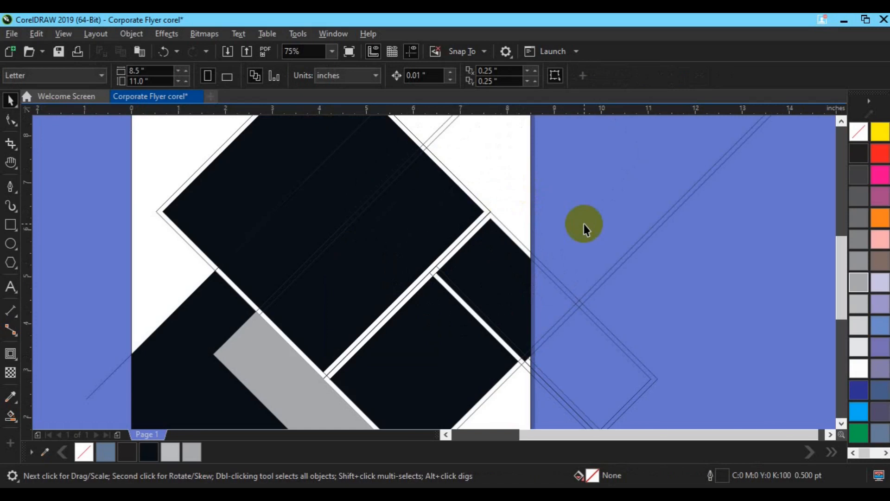
{"action": "left_click", "coordinate": [10, 187]}
{"action": "left_click", "coordinate": [587, 200]}
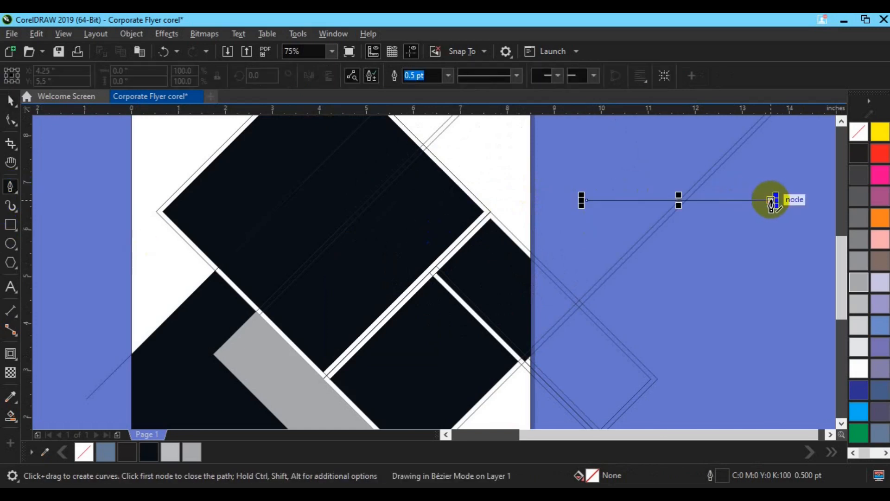
{"action": "key", "text": "Escape"}
{"action": "key", "text": "Escape"}
{"action": "key", "text": "space"}
{"action": "left_click", "coordinate": [669, 199]}
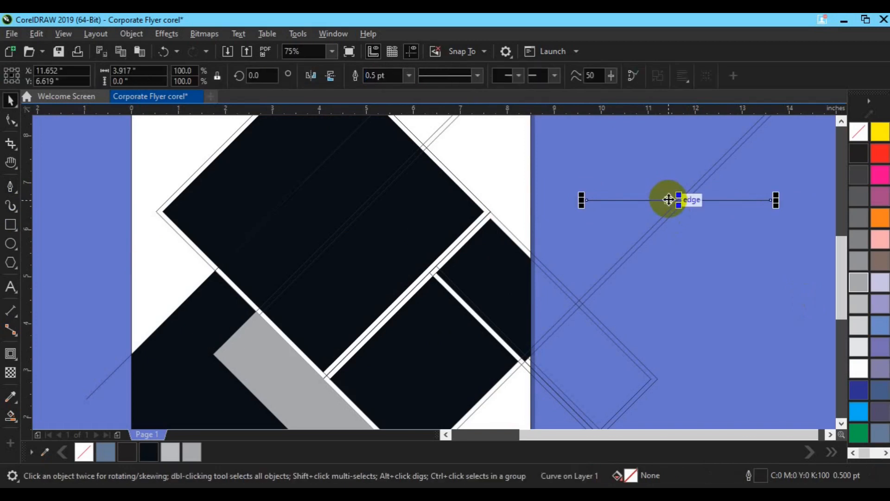
Step: Rotate the new line to 45 degrees and flip it so it slopes the opposite way at 315 degrees
{"action": "left_click", "coordinate": [669, 199]}
{"action": "left_click", "coordinate": [275, 75]}
{"action": "type", "text": "45"}
{"action": "key", "text": "Return"}
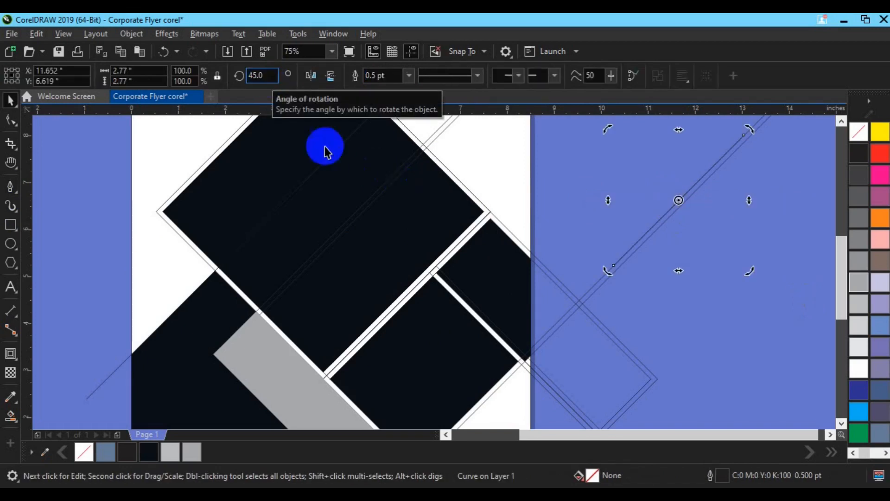
{"action": "left_click", "coordinate": [493, 180]}
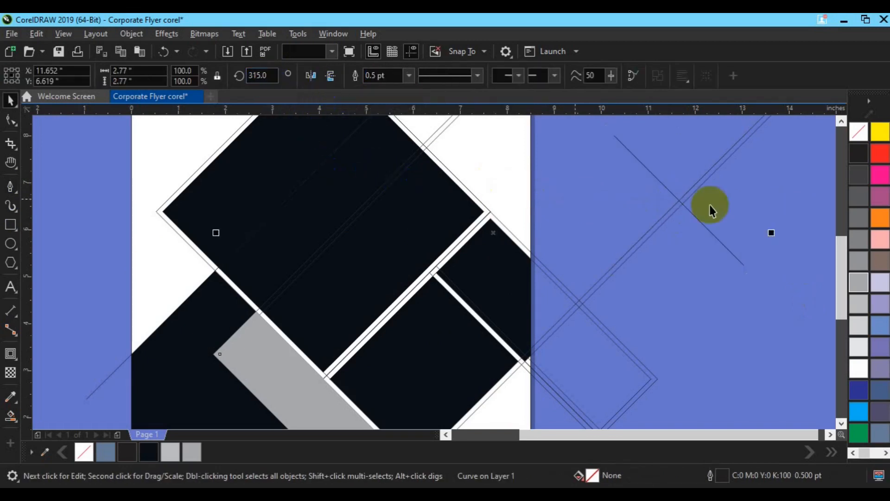
{"action": "left_click", "coordinate": [678, 199]}
{"action": "left_click", "coordinate": [722, 246]}
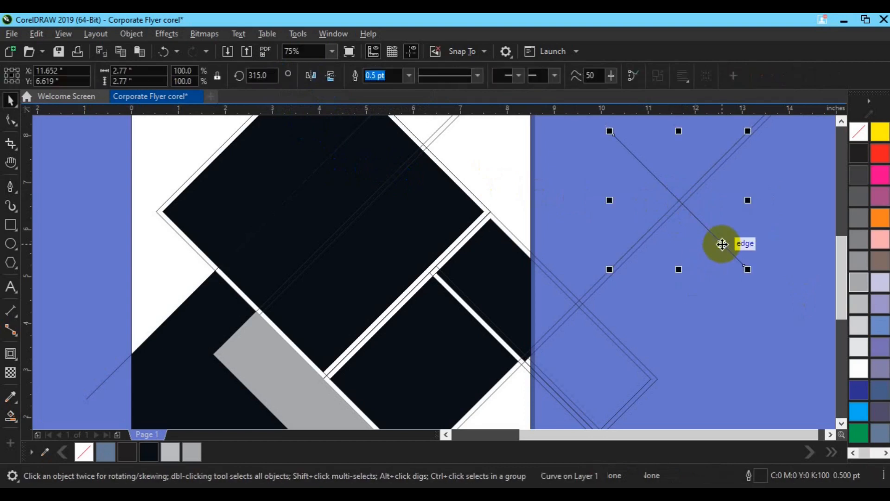
Step: Move the 315-degree line onto the gap between the two smaller pieces and Smart Fill the upper piece's contour band near-black, no outline
{"action": "left_click_drag", "start_coordinate": [678, 201], "coordinate": [505, 235]}
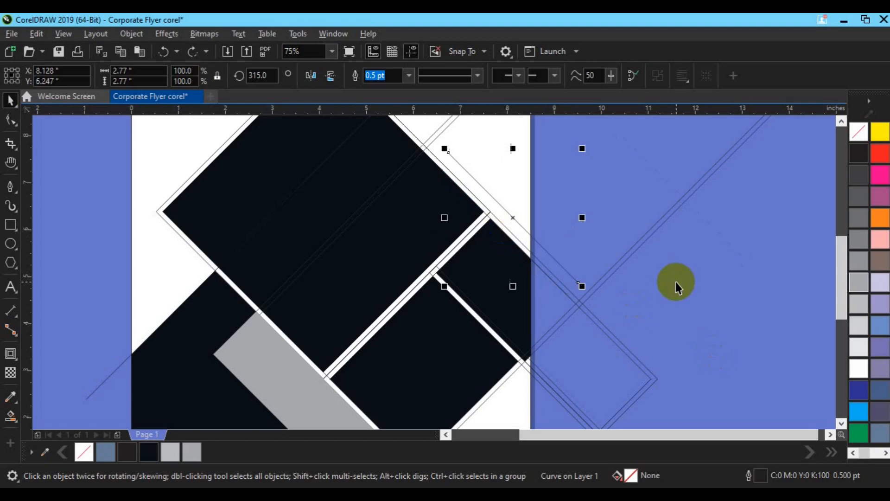
{"action": "left_click_drag", "start_coordinate": [514, 210], "coordinate": [449, 284]}
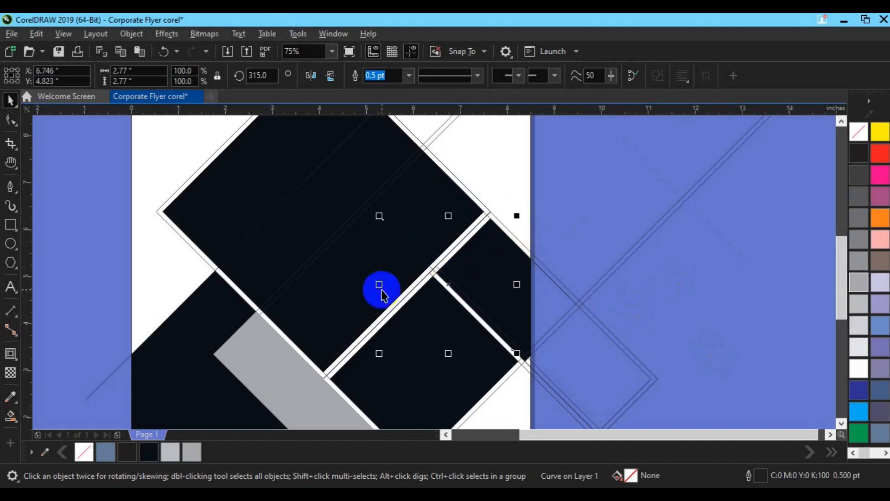
{"action": "left_click", "coordinate": [15, 422]}
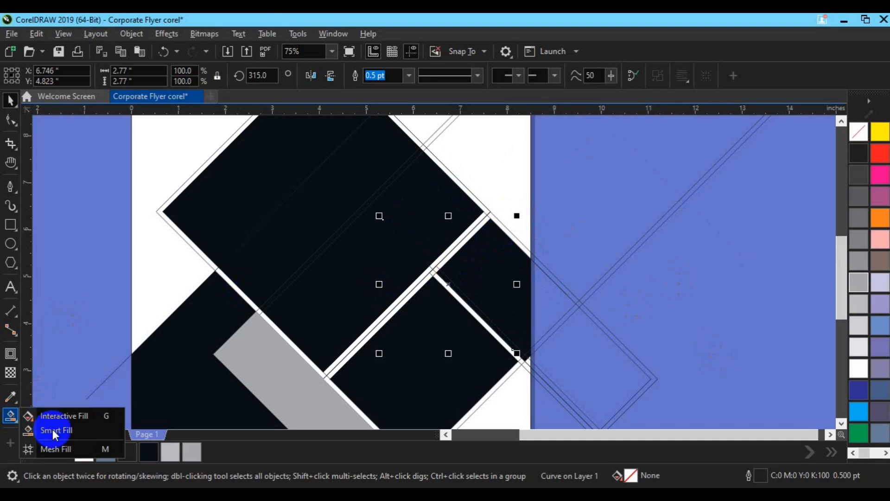
{"action": "left_click", "coordinate": [54, 431]}
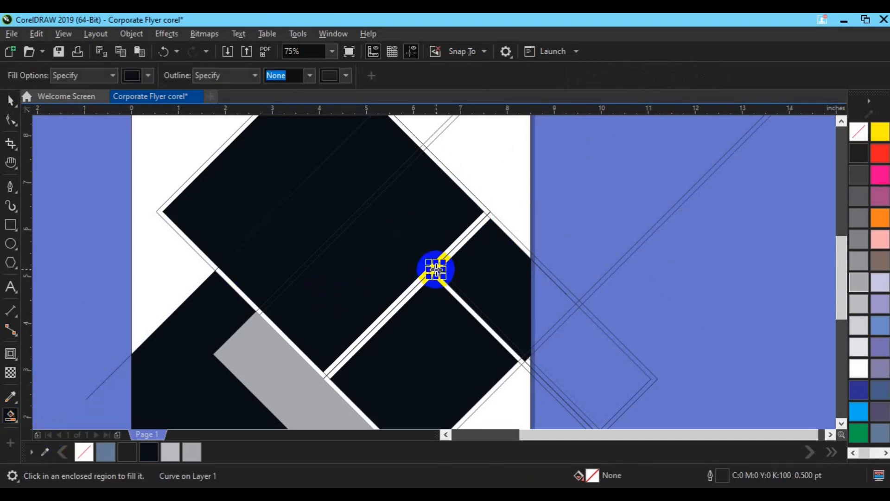
{"action": "left_click", "coordinate": [452, 251]}
{"action": "left_click", "coordinate": [426, 279]}
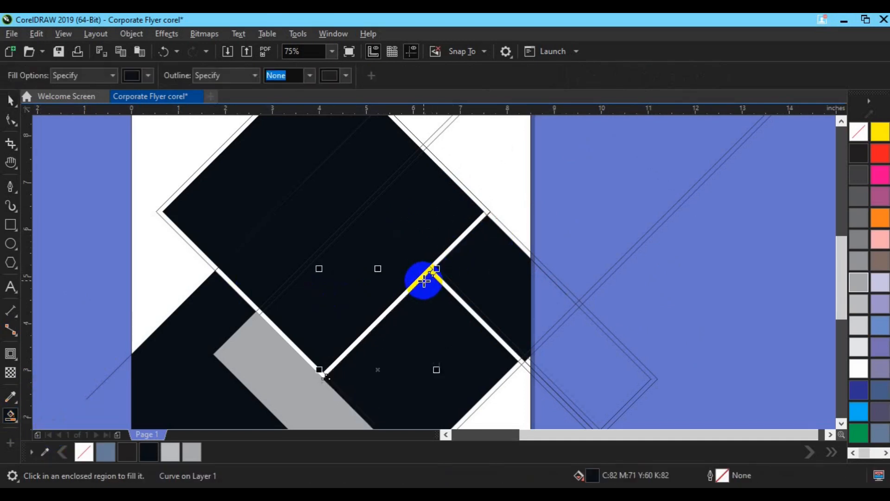
{"action": "key", "text": "space"}
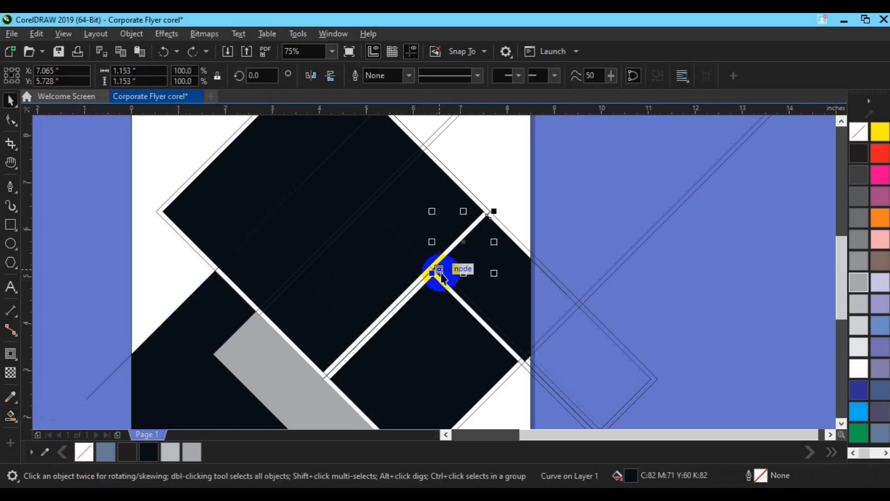
Step: Recolour the page-edge piece and its upper contour band 30% black and weld them into one shape
{"action": "left_click", "coordinate": [596, 304]}
{"action": "left_click", "coordinate": [435, 271]}
{"action": "left_click", "coordinate": [463, 249], "text": "shift"}
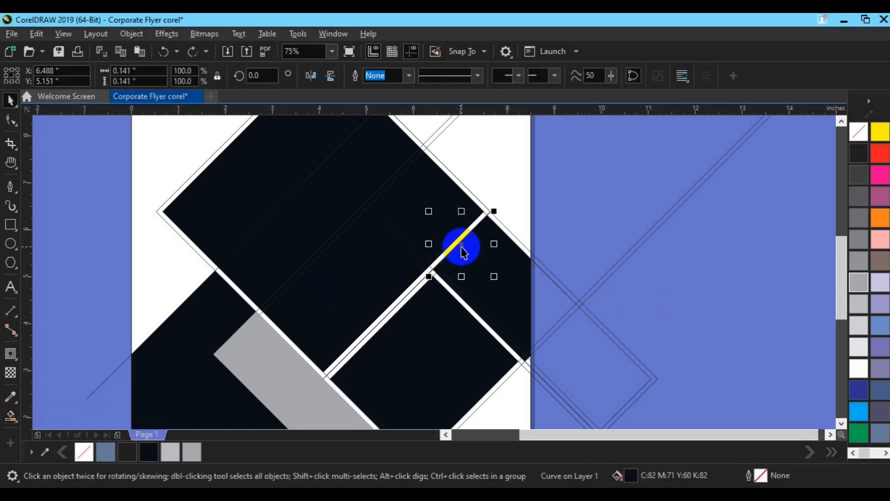
{"action": "left_click", "coordinate": [497, 293], "text": "shift"}
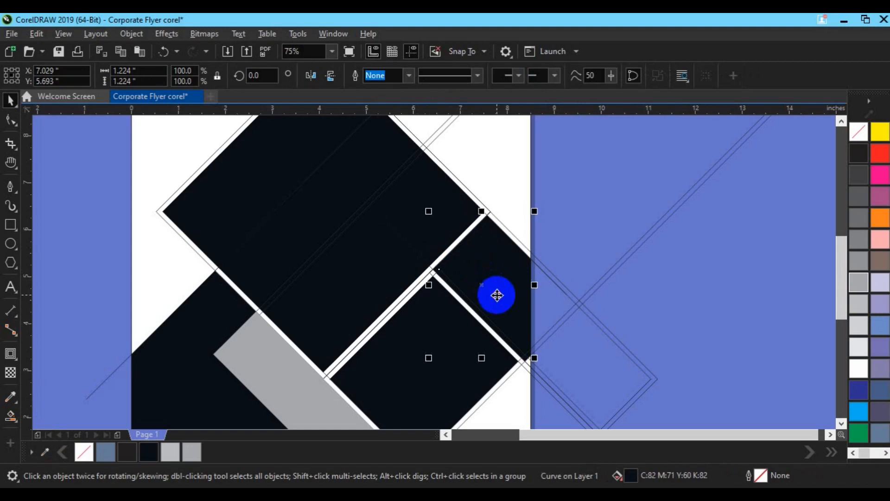
{"action": "left_click", "coordinate": [856, 310]}
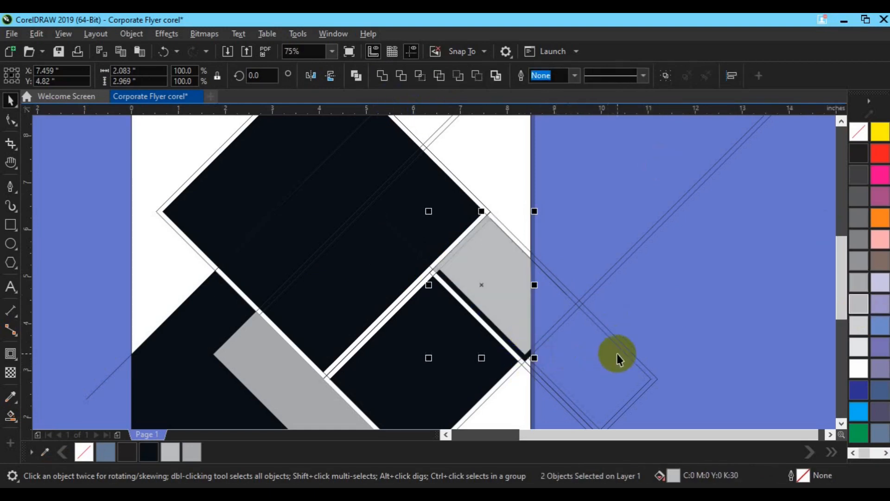
{"action": "left_click", "coordinate": [385, 76]}
{"action": "left_click", "coordinate": [680, 303]}
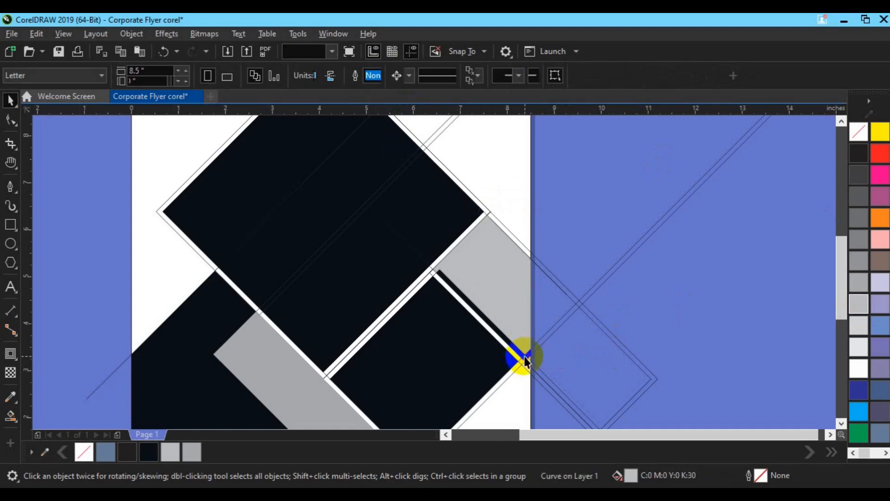
Step: Weld the leftover dark fragments at the light grey piece's lower corner into that piece
{"action": "left_click", "coordinate": [526, 357]}
{"action": "left_click_drag", "start_coordinate": [649, 305], "coordinate": [510, 384]}
{"action": "left_click", "coordinate": [499, 351], "text": "shift"}
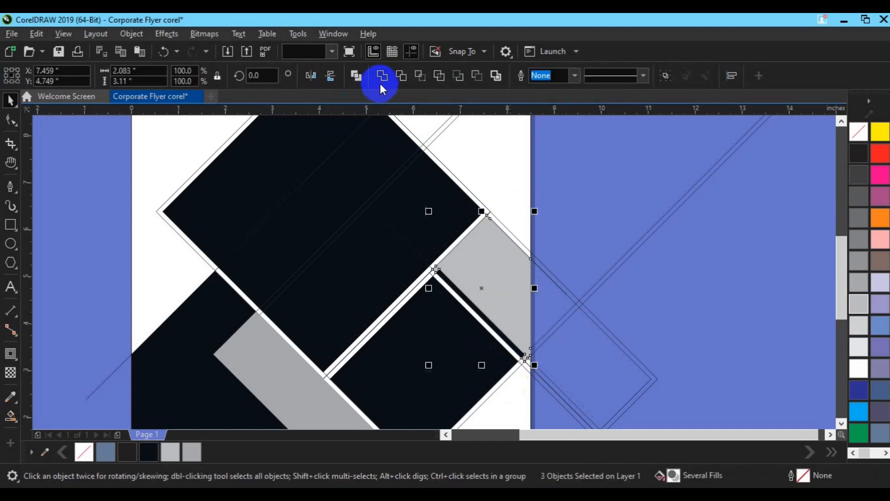
{"action": "left_click", "coordinate": [380, 83]}
Step: Try to weld the 315-degree line with the light grey piece
{"action": "left_click", "coordinate": [487, 326], "text": "shift"}
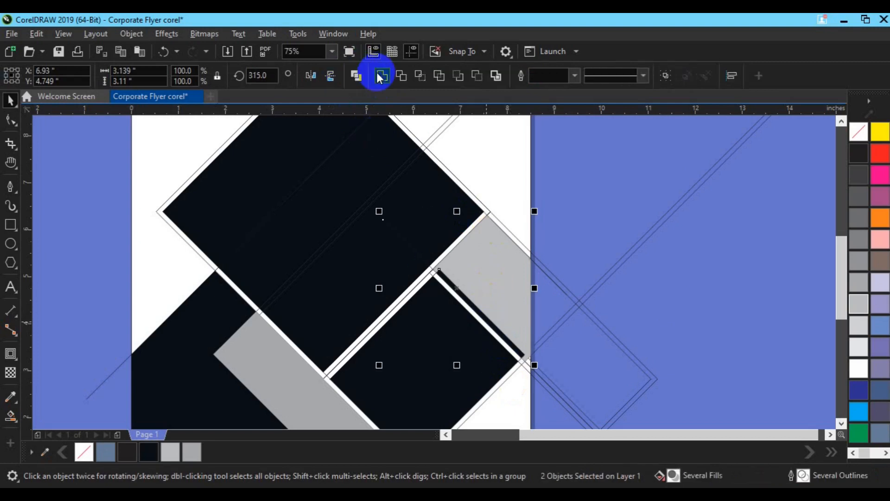
{"action": "left_click", "coordinate": [378, 74]}
{"action": "key", "text": "ctrl+z"}
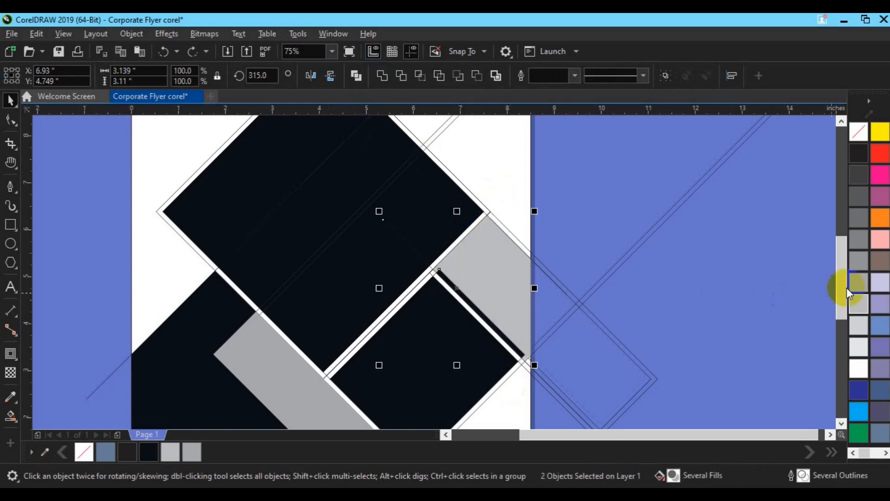
Step: Move the 315-degree line off the page and weld the remaining dark sliver into the light grey piece
{"action": "left_click", "coordinate": [494, 338]}
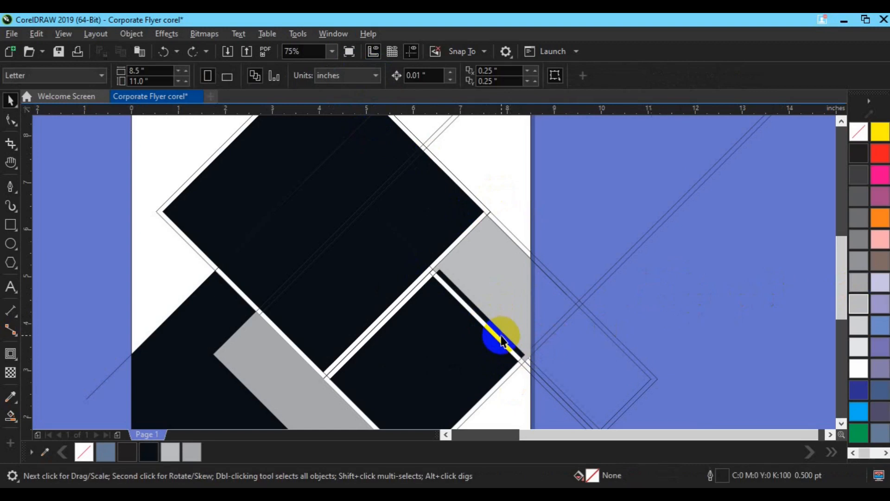
{"action": "left_click_drag", "start_coordinate": [503, 337], "coordinate": [721, 330]}
{"action": "left_click", "coordinate": [508, 342]}
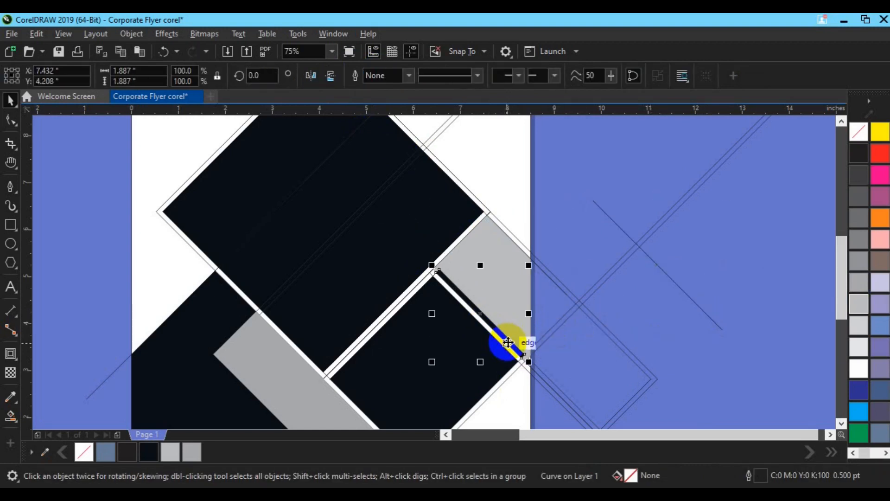
{"action": "left_click_drag", "start_coordinate": [508, 342], "coordinate": [576, 314]}
{"action": "key", "text": "ctrl+z"}
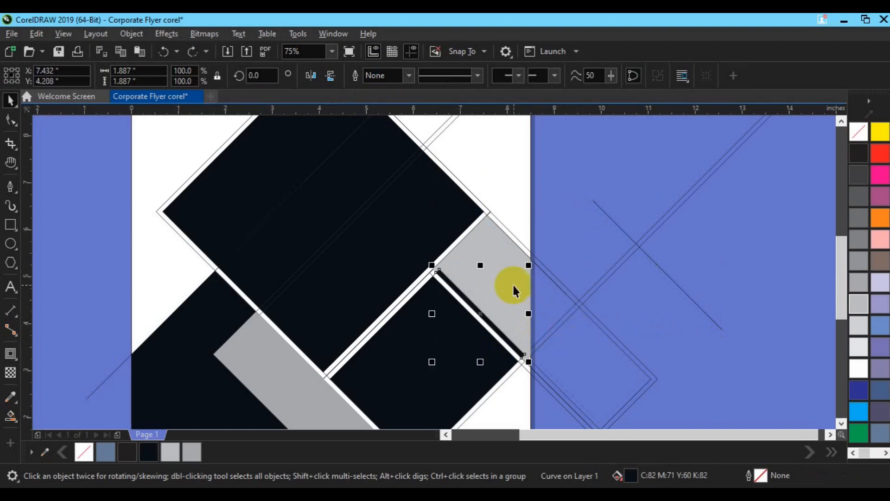
{"action": "left_click", "coordinate": [513, 286], "text": "shift"}
{"action": "left_click", "coordinate": [382, 81]}
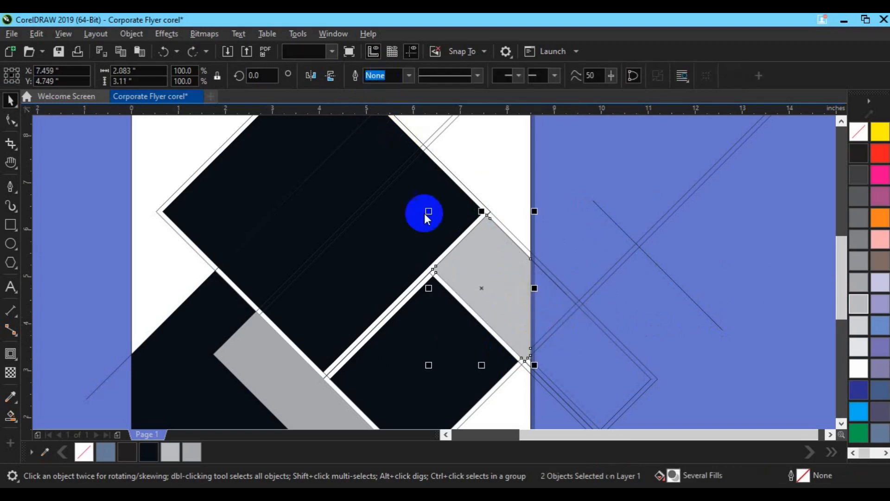
Step: Move the 315-degree line to the lower end of the contour band between the large and small dark squares
{"action": "left_click", "coordinate": [660, 330]}
{"action": "left_click_drag", "start_coordinate": [699, 305], "coordinate": [364, 412]}
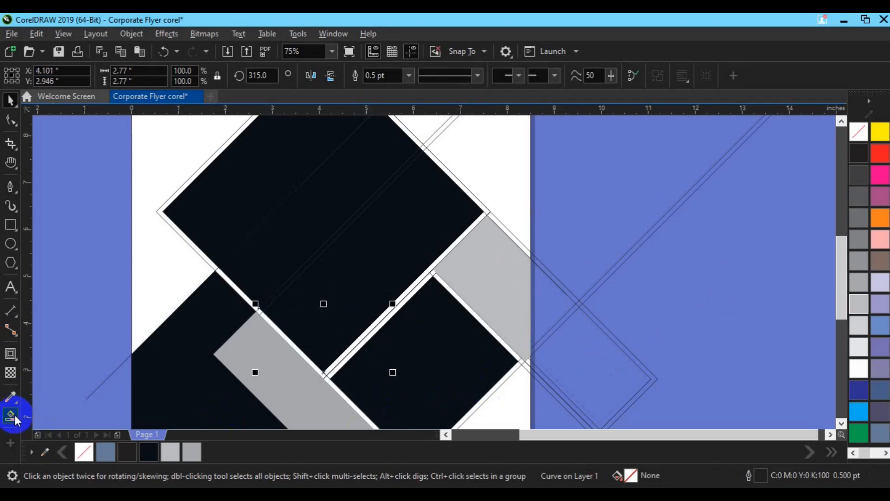
Step: Try to Smart Fill the contour band beside the small dark square with near-black
{"action": "left_click", "coordinate": [10, 415]}
{"action": "left_click", "coordinate": [54, 431]}
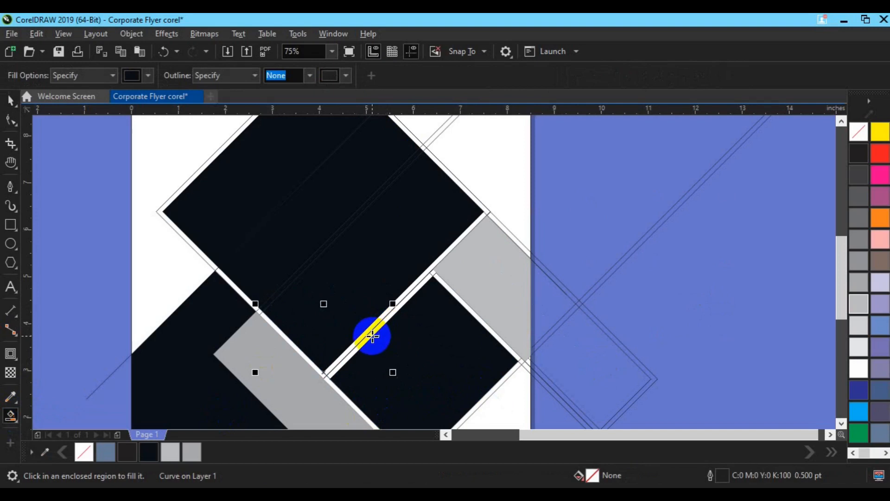
{"action": "left_click", "coordinate": [371, 335]}
{"action": "key", "text": "ctrl+z"}
{"action": "key", "text": "space"}
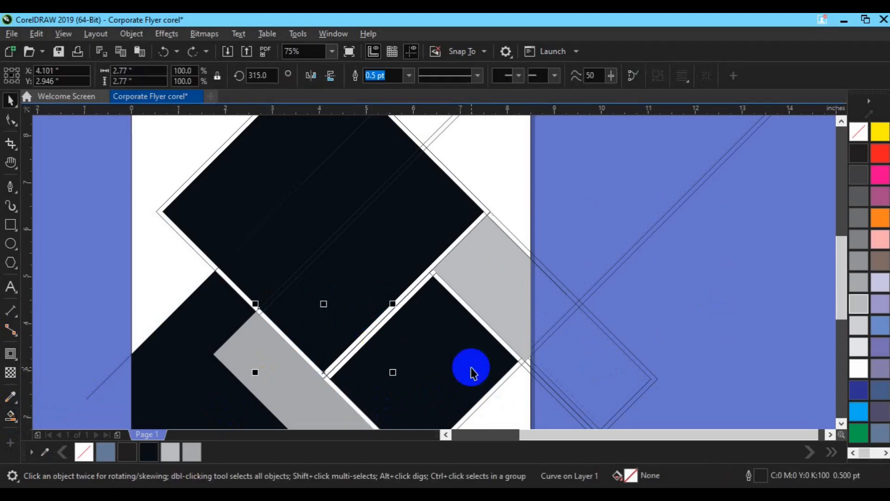
Step: Nudge the 315-degree line right to X 4.111 inches and Smart Fill the small square's contour band near-black, no outline
{"action": "scroll", "coordinate": [471, 367], "scroll_direction": "up", "scroll_amount": 1}
{"action": "left_click", "coordinate": [841, 423]}
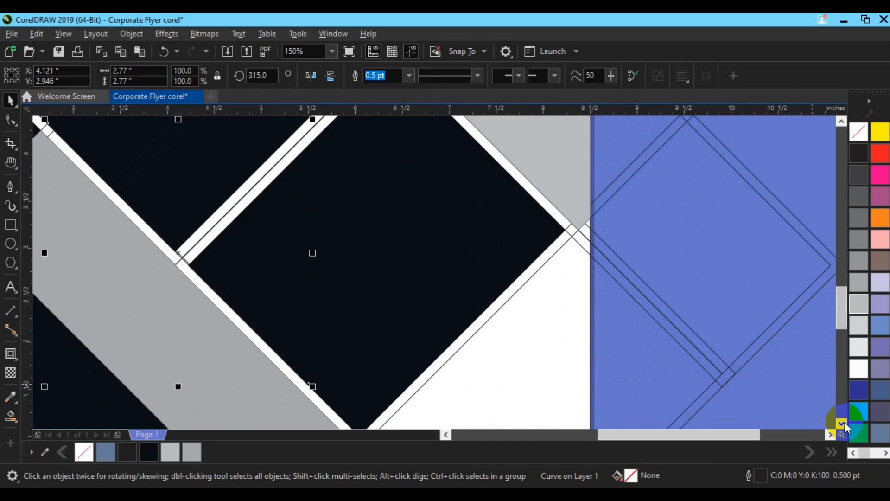
{"action": "left_click", "coordinate": [13, 416]}
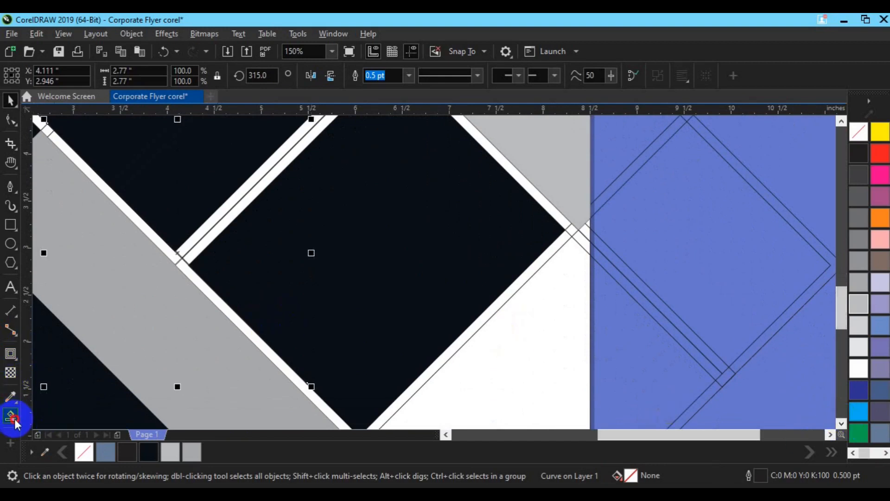
{"action": "left_click", "coordinate": [46, 429]}
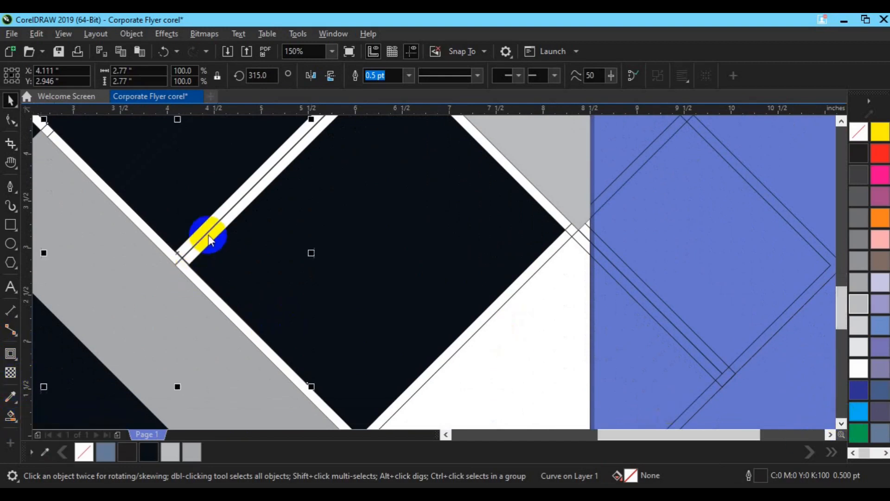
{"action": "left_click", "coordinate": [212, 237]}
{"action": "key", "text": "space"}
Step: Weld the small dark square with its contour band and recolour the resulting shape 80% black
{"action": "left_click", "coordinate": [335, 323], "text": "shift"}
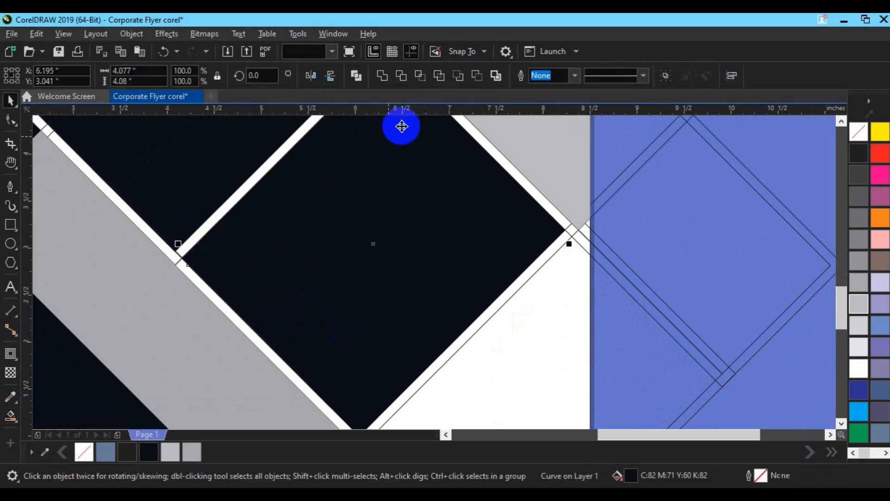
{"action": "left_click", "coordinate": [456, 146]}
{"action": "left_click", "coordinate": [864, 195]}
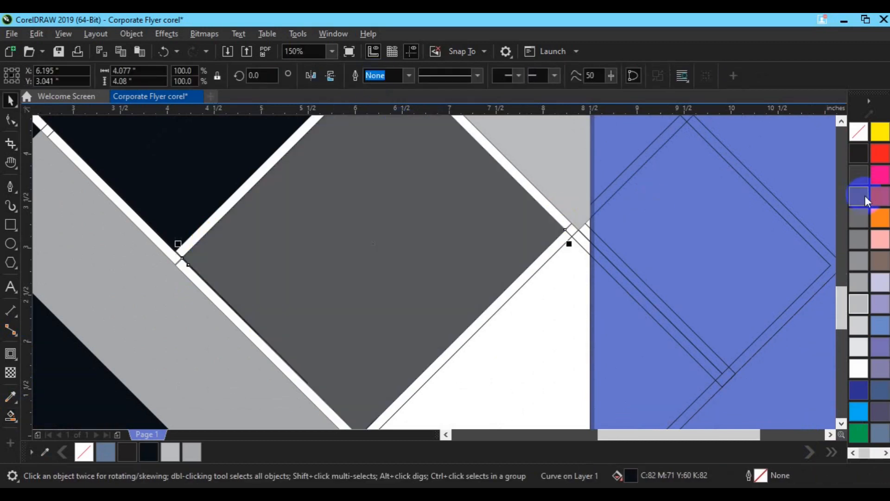
{"action": "key", "text": "F3"}
{"action": "left_click", "coordinate": [766, 199]}
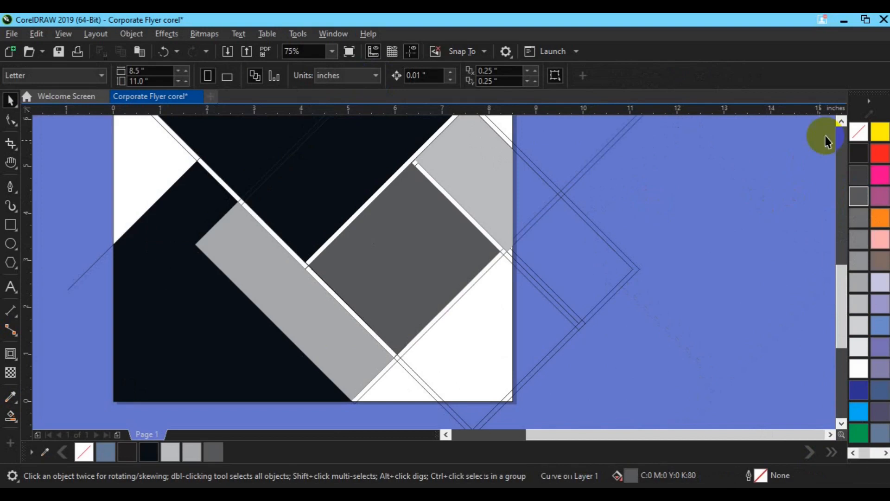
Step: Weld the three near-black pieces that make up the large rotated square into one shape
{"action": "left_click", "coordinate": [841, 120]}
{"action": "left_click", "coordinate": [841, 121]}
{"action": "left_click", "coordinate": [842, 121]}
{"action": "left_click", "coordinate": [841, 120]}
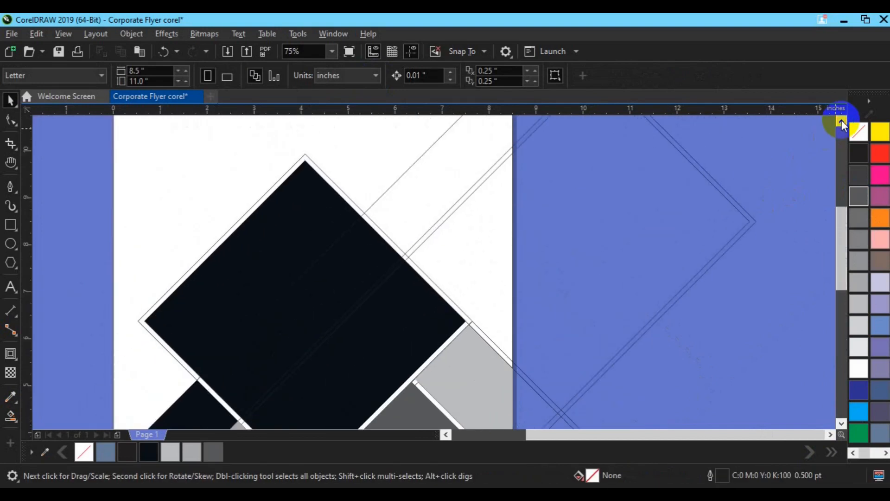
{"action": "key", "text": "F3"}
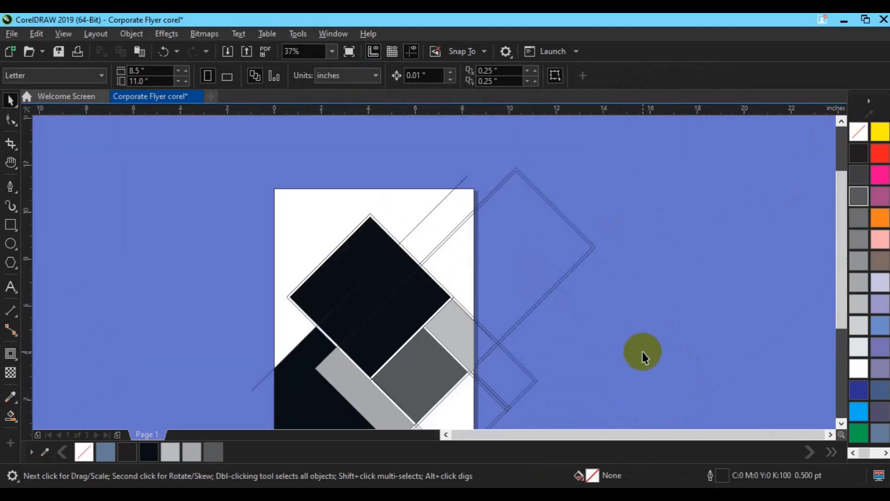
{"action": "left_click", "coordinate": [842, 424]}
{"action": "left_click", "coordinate": [842, 423]}
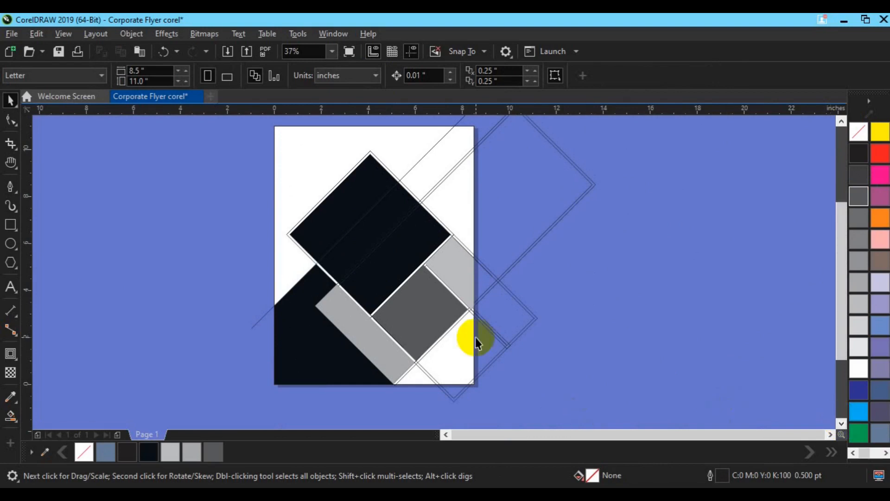
{"action": "left_click", "coordinate": [383, 268]}
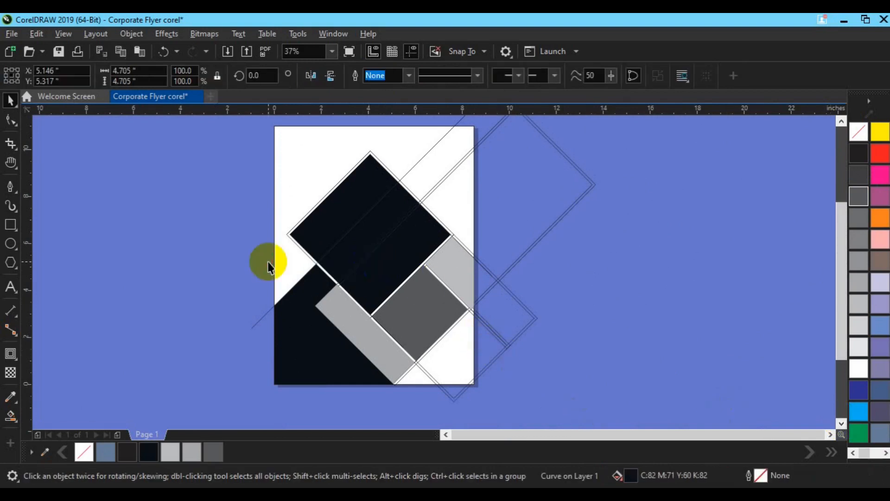
{"action": "left_click", "coordinate": [365, 261]}
{"action": "left_click", "coordinate": [390, 274]}
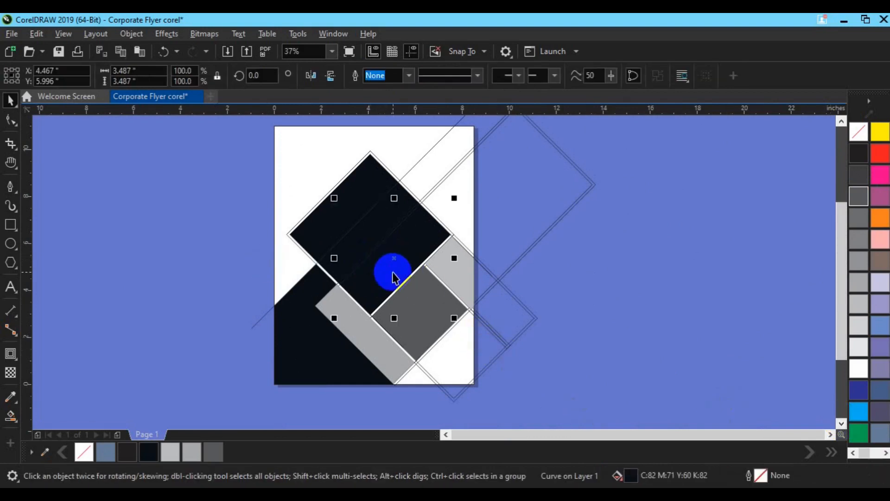
{"action": "left_click", "coordinate": [381, 78]}
{"action": "left_click", "coordinate": [383, 218]}
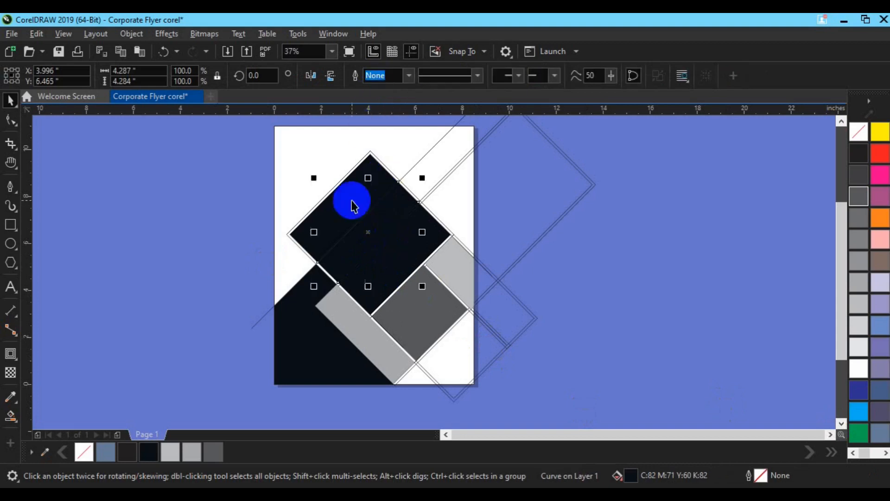
{"action": "left_click", "coordinate": [392, 264], "text": "shift"}
{"action": "left_click", "coordinate": [387, 77]}
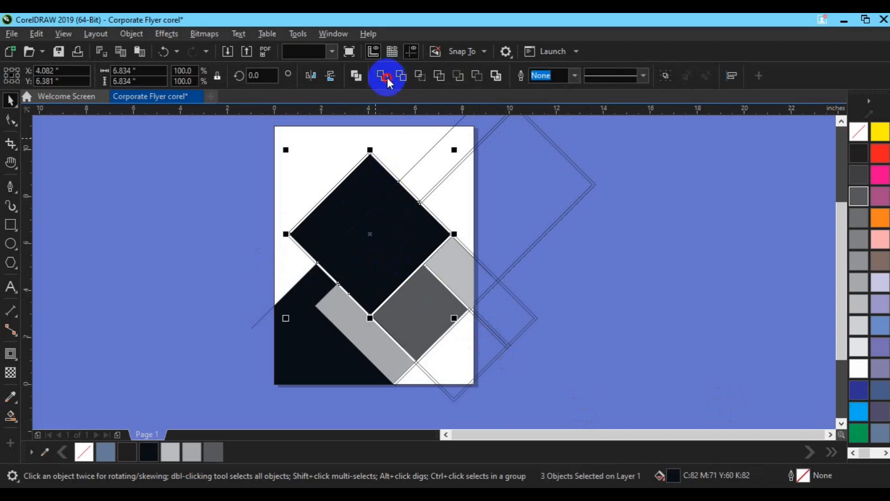
{"action": "left_click", "coordinate": [507, 232]}
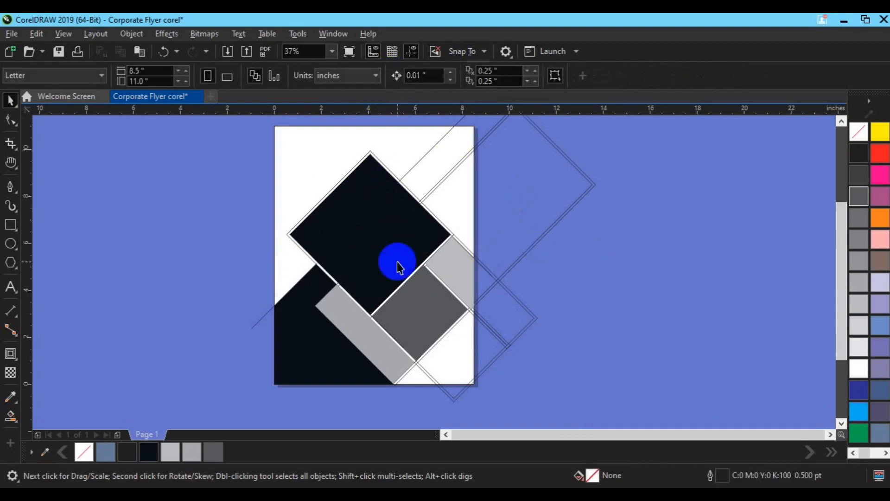
Step: Smart Fill the triangle right of the large square and the diagonal band above it near-black without outline, and delete the diagonal guide line
{"action": "left_click", "coordinate": [10, 416]}
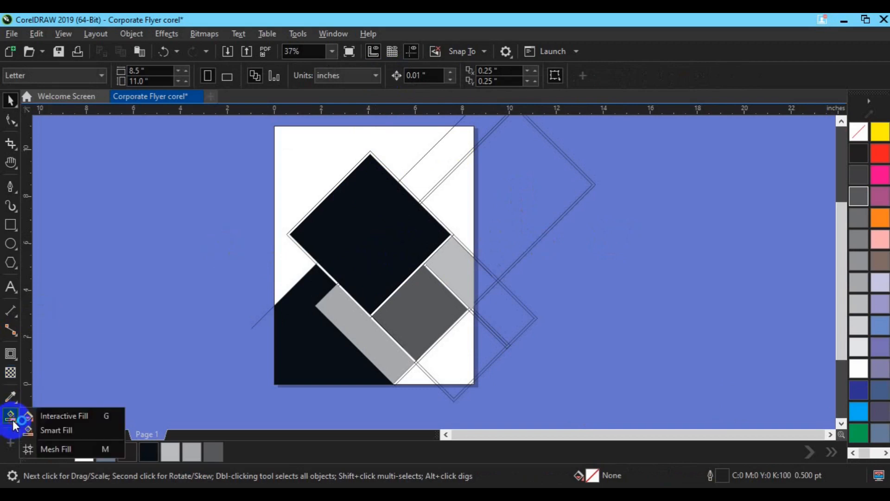
{"action": "left_click", "coordinate": [72, 436]}
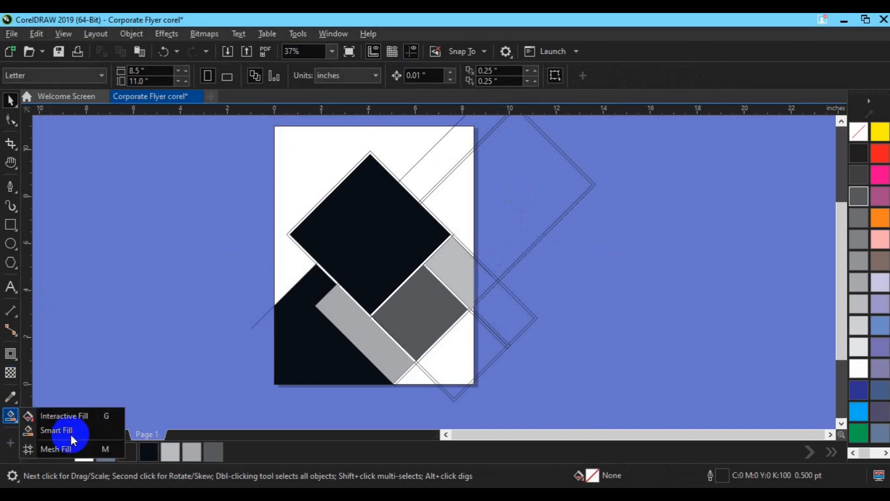
{"action": "left_click", "coordinate": [455, 202]}
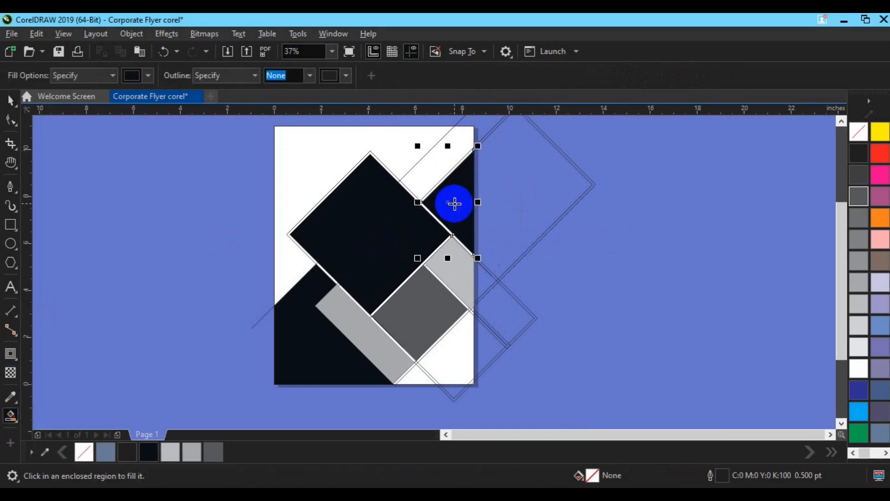
{"action": "left_click", "coordinate": [14, 423]}
{"action": "left_click", "coordinate": [61, 435]}
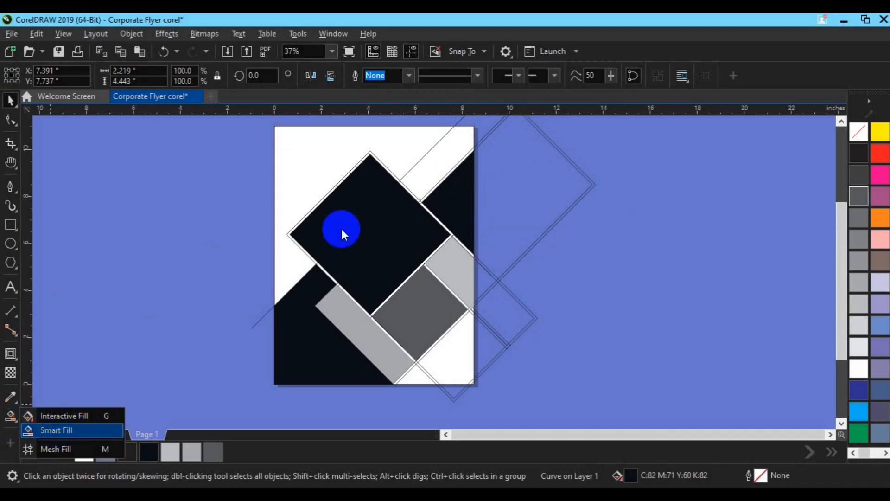
{"action": "left_click", "coordinate": [435, 153]}
{"action": "key", "text": "space"}
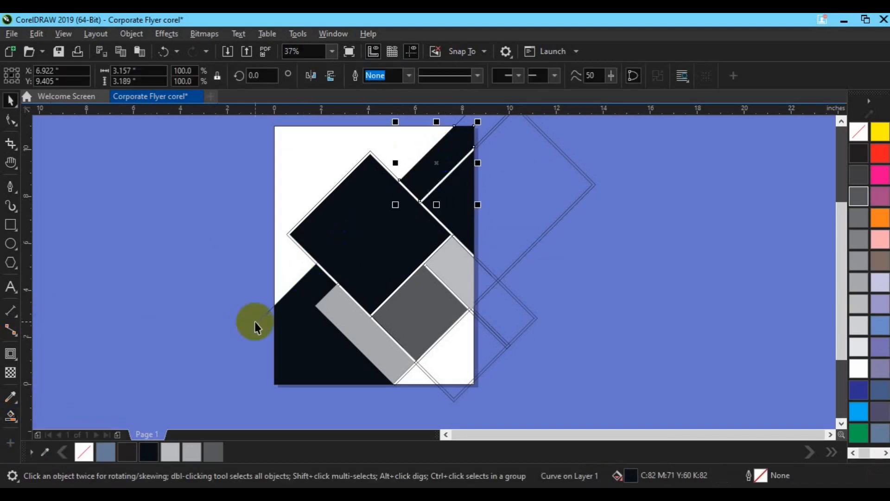
{"action": "key", "text": "Delete"}
{"action": "left_click", "coordinate": [551, 229]}
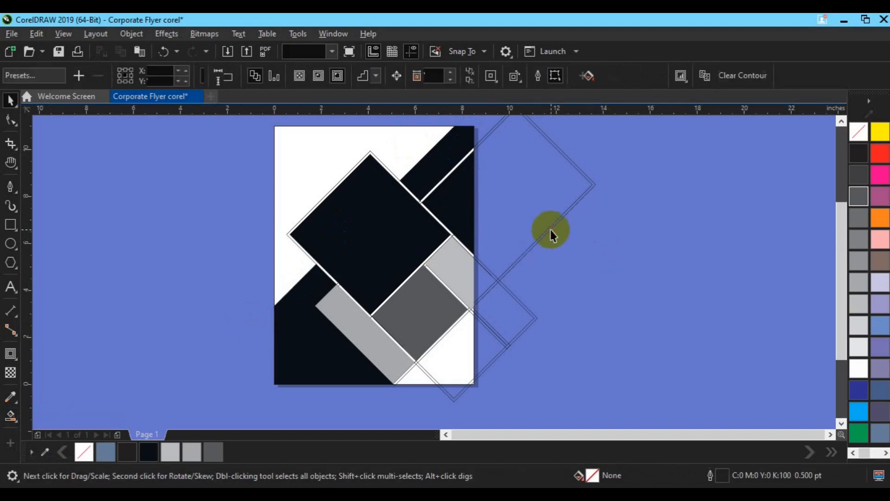
{"action": "key", "text": "Delete"}
{"action": "left_click", "coordinate": [524, 323]}
{"action": "key", "text": "Delete"}
{"action": "key", "text": "ctrl+z"}
{"action": "key", "text": "ctrl+z"}
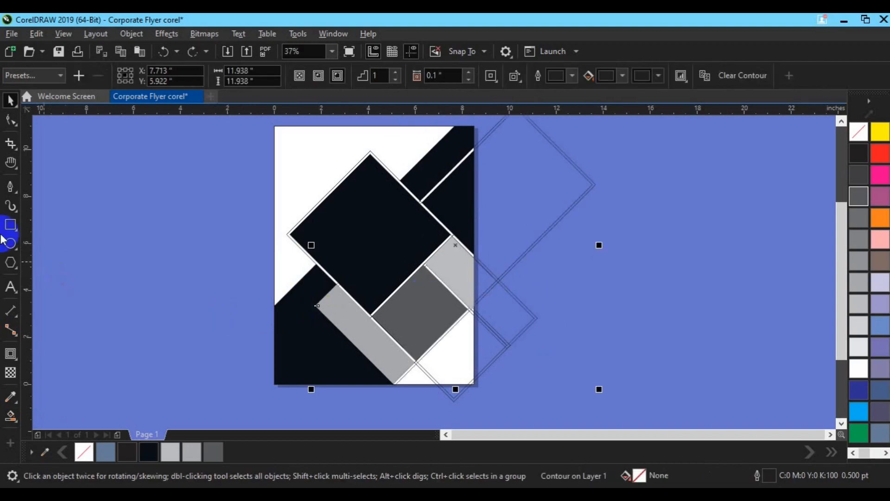
Step: Smart Fill all the regions of the page's lower-right corner, including the tiny edge slivers, with near-black and no outline
{"action": "left_click", "coordinate": [11, 415]}
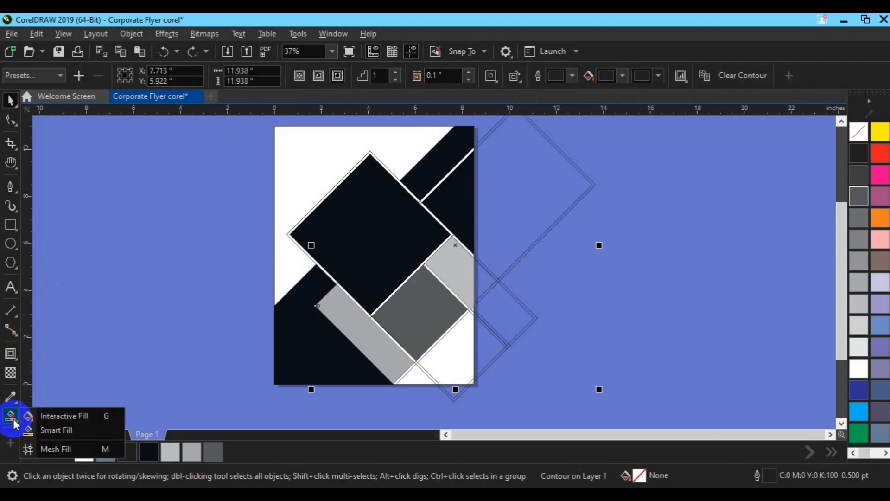
{"action": "left_click", "coordinate": [55, 431]}
{"action": "left_click", "coordinate": [429, 372]}
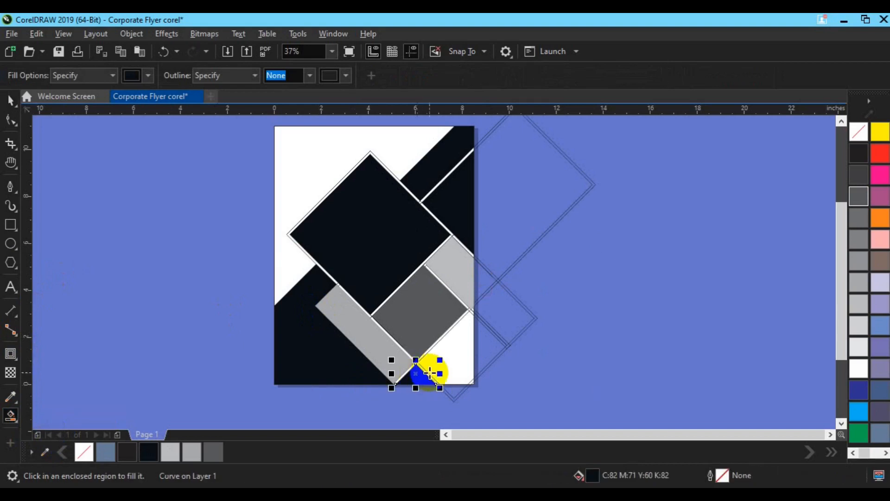
{"action": "left_click", "coordinate": [429, 373]}
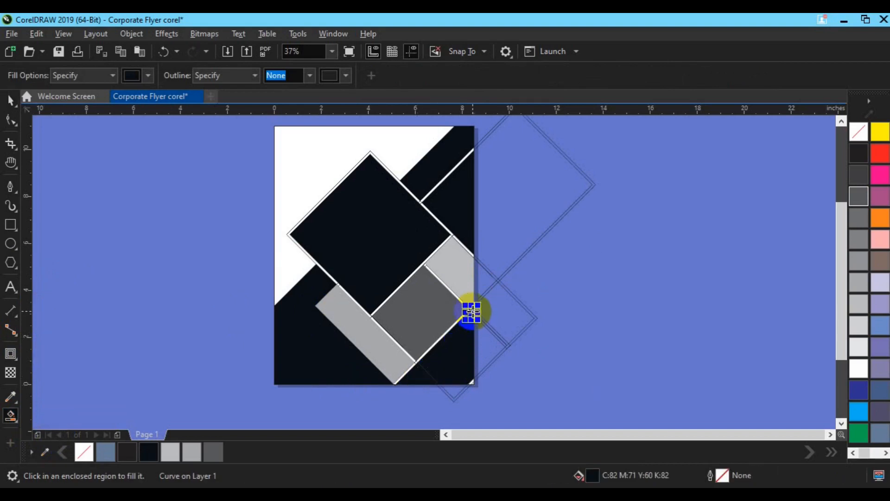
{"action": "key", "text": "space"}
{"action": "scroll", "coordinate": [546, 378], "scroll_direction": "up", "scroll_amount": 2}
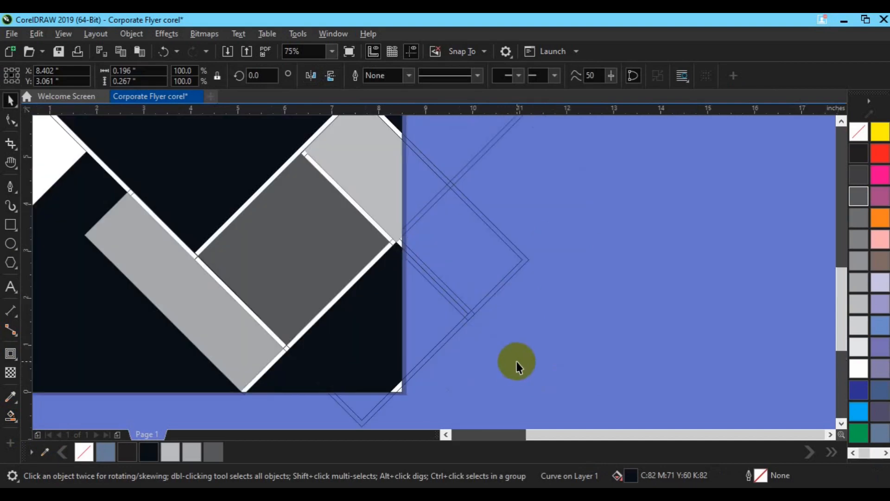
{"action": "left_click", "coordinate": [516, 366]}
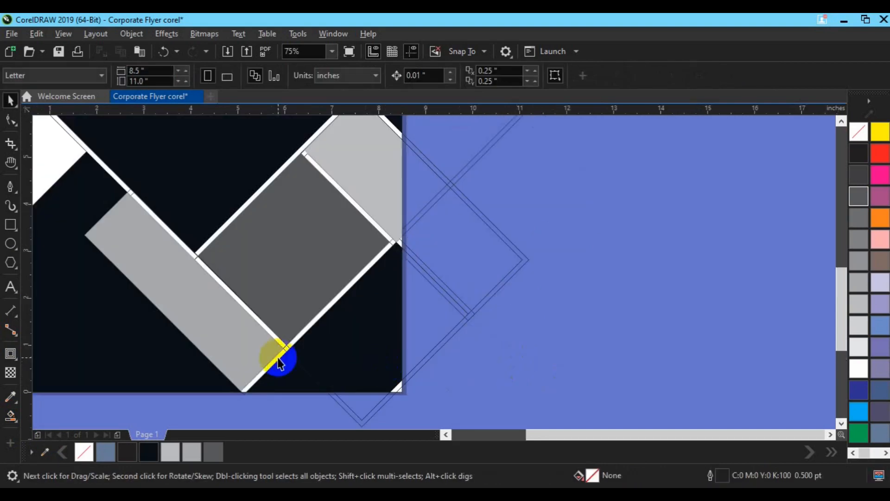
{"action": "left_click", "coordinate": [16, 423]}
{"action": "left_click", "coordinate": [398, 240]}
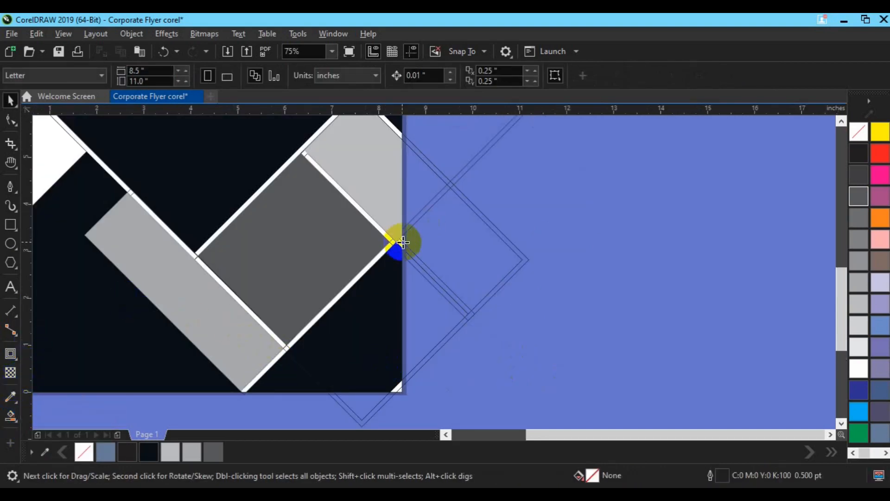
{"action": "left_click", "coordinate": [400, 387]}
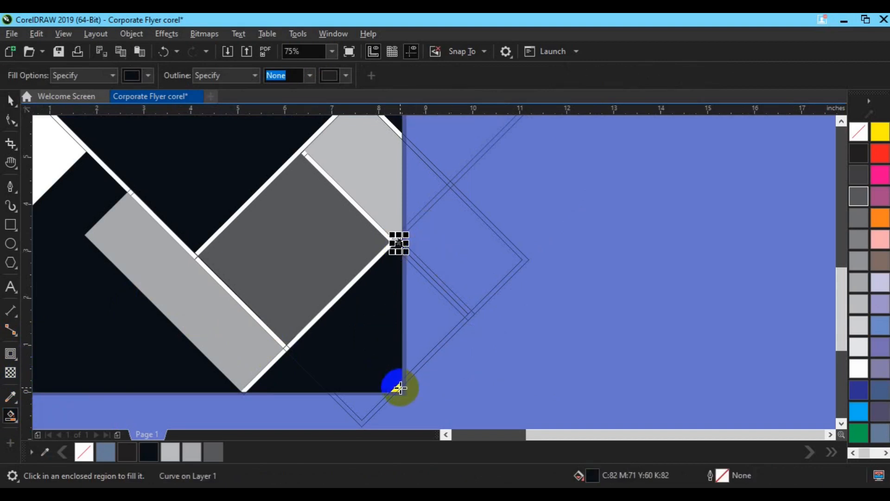
{"action": "key", "text": "space"}
Step: Delete the two contoured rectangle outlines that extend past the page's lower-right edge
{"action": "left_click", "coordinate": [433, 333]}
{"action": "key", "text": "Delete"}
{"action": "left_click", "coordinate": [464, 317]}
{"action": "key", "text": "Delete"}
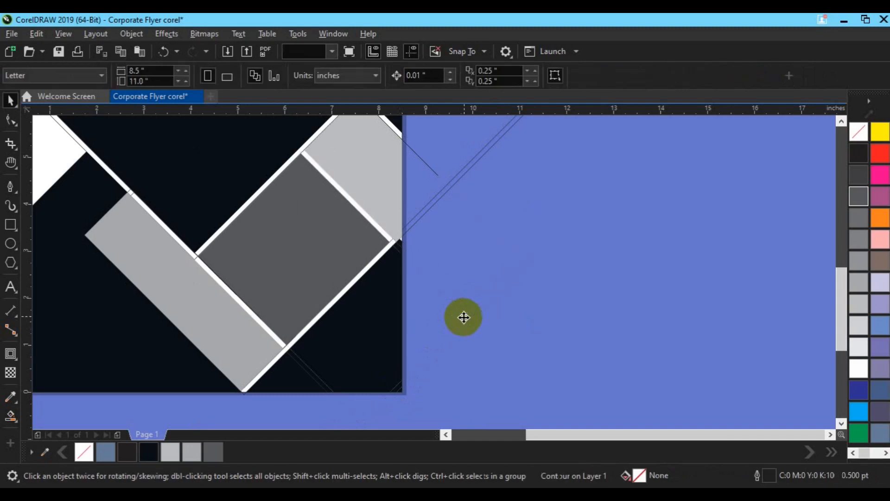
Step: Weld the filled pieces of the lower-right corner into one shape and colour it 80% black
{"action": "left_click_drag", "start_coordinate": [509, 194], "coordinate": [241, 330]}
{"action": "left_click", "coordinate": [384, 76]}
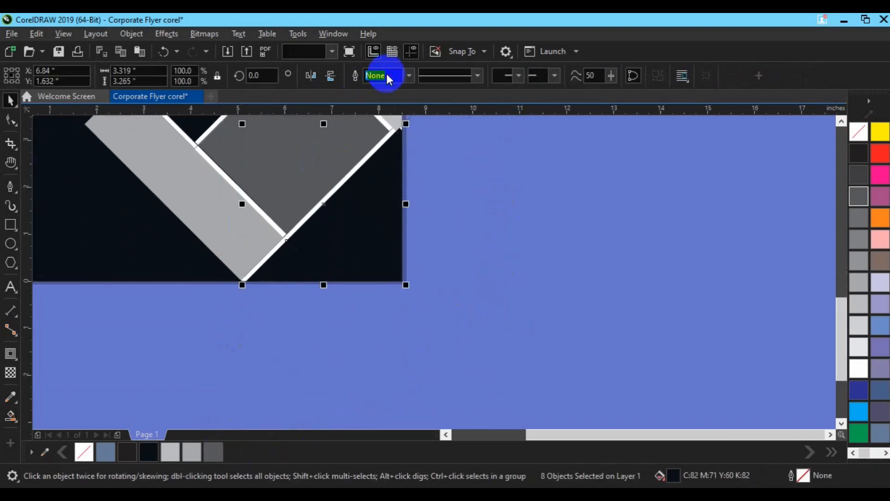
{"action": "left_click", "coordinate": [856, 179]}
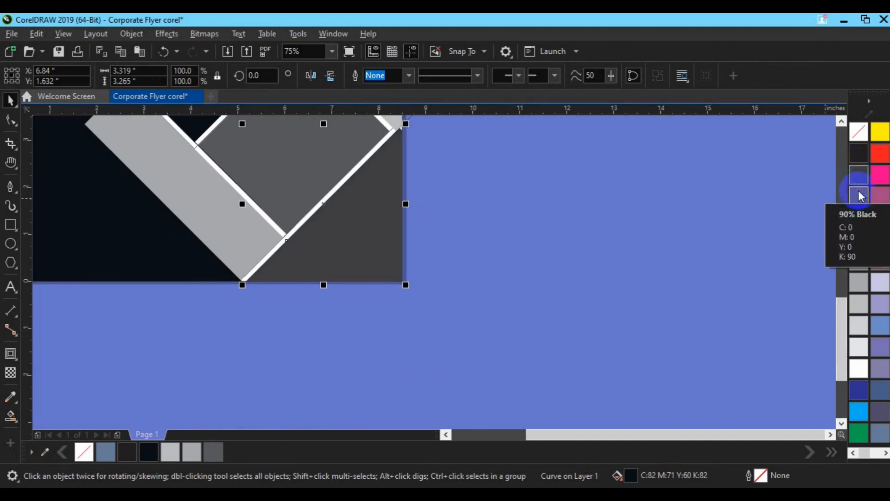
{"action": "left_click", "coordinate": [858, 191]}
Step: Delete the leftover construction outlines beyond the page's right edge and the contour around the large near-black square
{"action": "scroll", "coordinate": [644, 264], "scroll_direction": "down", "scroll_amount": 1}
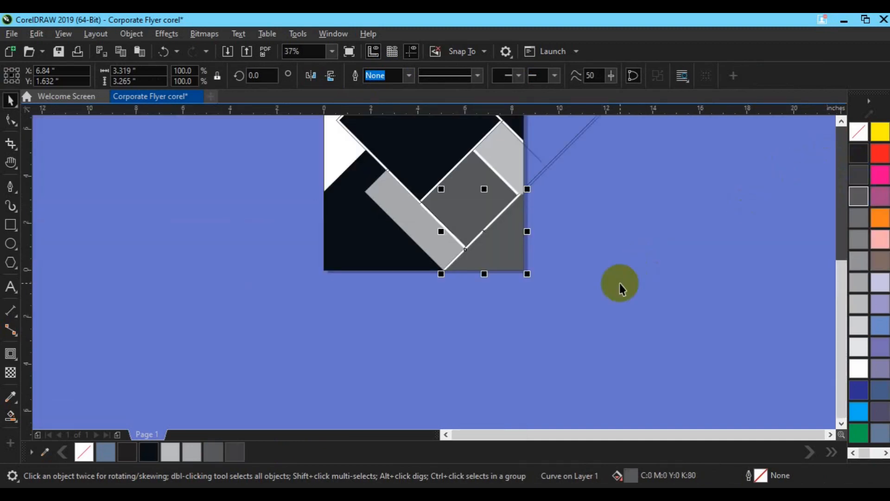
{"action": "key", "text": "h"}
{"action": "left_click_drag", "start_coordinate": [491, 177], "coordinate": [465, 326]}
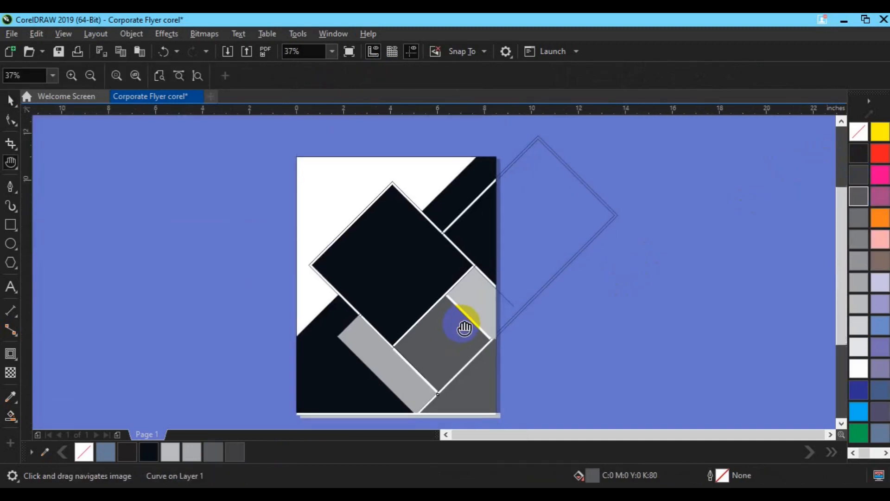
{"action": "key", "text": "space"}
{"action": "left_click", "coordinate": [510, 279]}
{"action": "key", "text": "Delete"}
{"action": "left_click", "coordinate": [508, 300]}
{"action": "key", "text": "Delete"}
{"action": "left_click", "coordinate": [377, 203]}
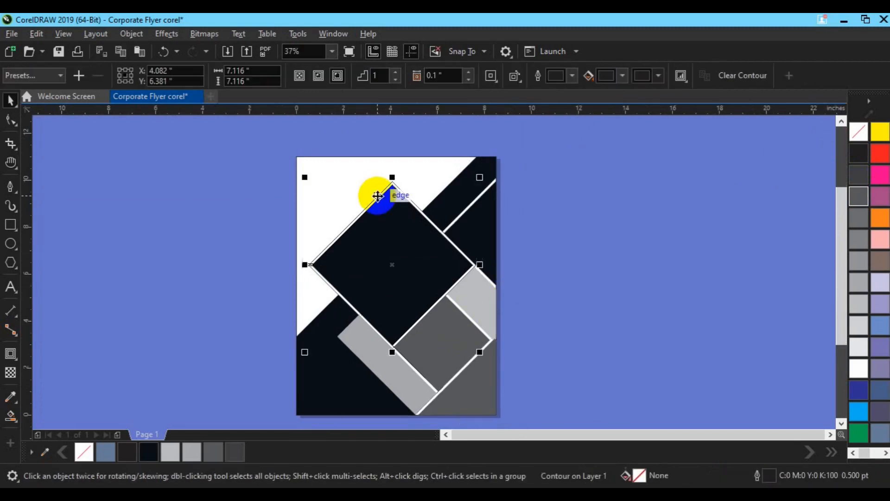
{"action": "key", "text": "Delete"}
Step: Save the flyer and place a copy of the small 80% black square on the empty area right of the page
{"action": "left_click", "coordinate": [458, 351]}
{"action": "key", "text": "ctrl+s"}
{"action": "left_click", "coordinate": [438, 349]}
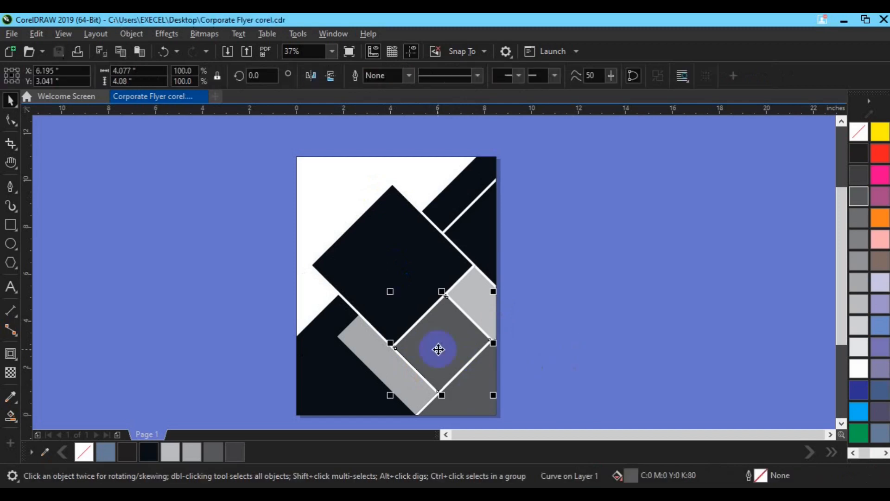
{"action": "left_click_drag", "start_coordinate": [438, 349], "coordinate": [660, 282]}
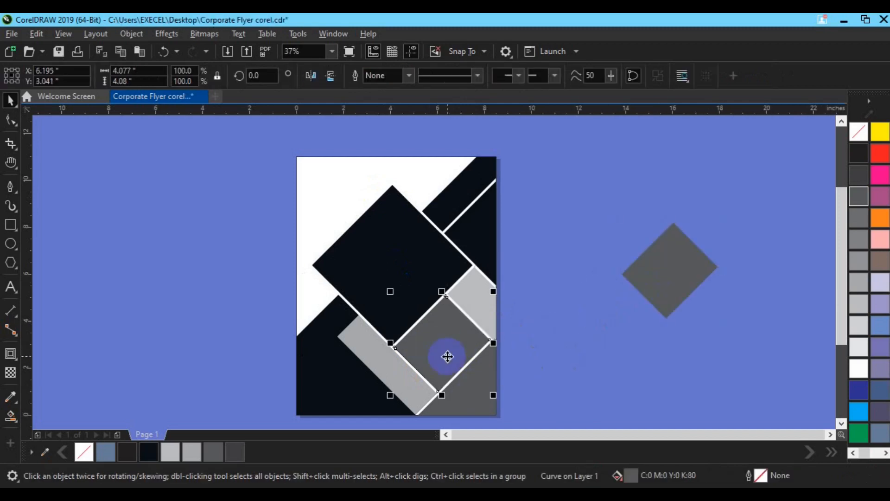
Step: Weld the large square, the small square, the grey strip, the light grey piece and the right-hand triangle into one near-black shape
{"action": "left_click", "coordinate": [401, 281], "text": "shift"}
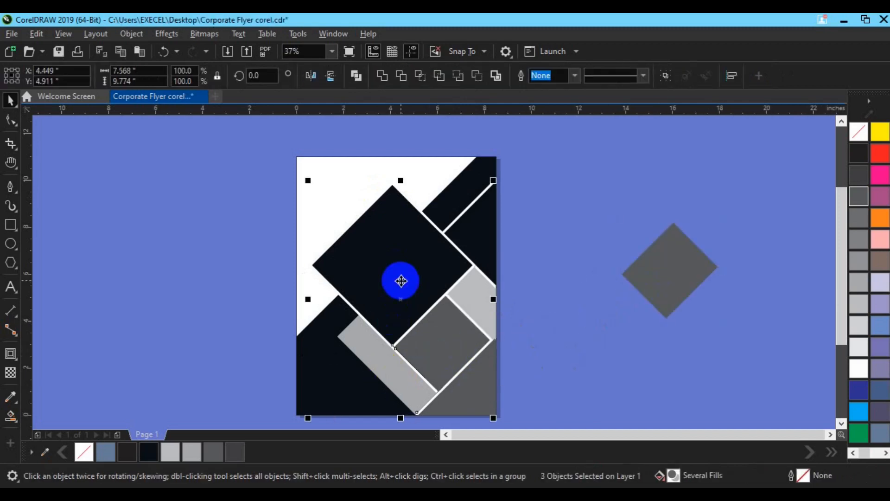
{"action": "left_click", "coordinate": [479, 303], "text": "shift"}
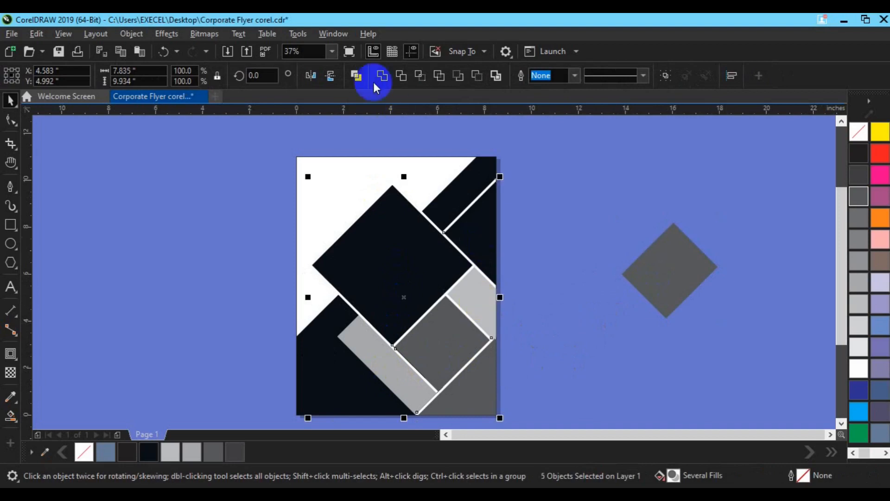
{"action": "left_click", "coordinate": [385, 83]}
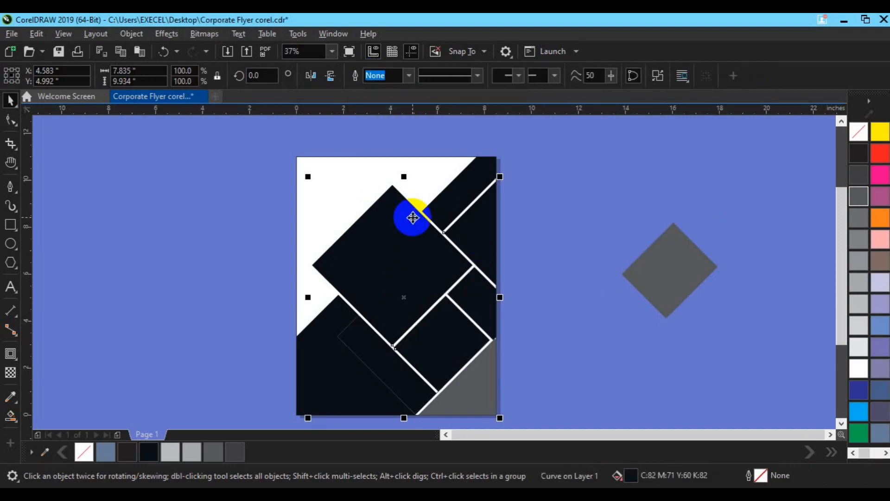
{"action": "left_click_drag", "start_coordinate": [409, 256], "coordinate": [463, 247]}
{"action": "key", "text": "ctrl+z"}
{"action": "left_click", "coordinate": [546, 263]}
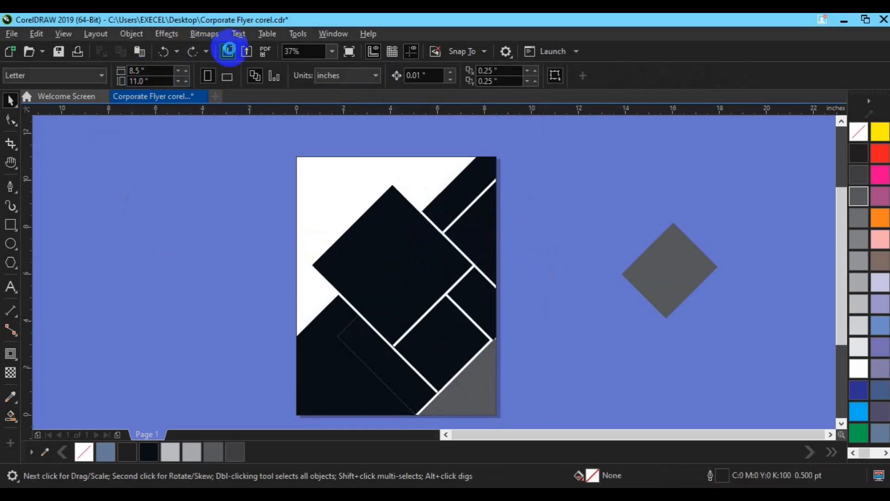
Step: Import ff9.jpg from the Desktop's freepik stockpoto folder, place it about 18.5 by 8.4 inches, and shift it toward the flyer's right side
{"action": "left_click", "coordinate": [228, 52]}
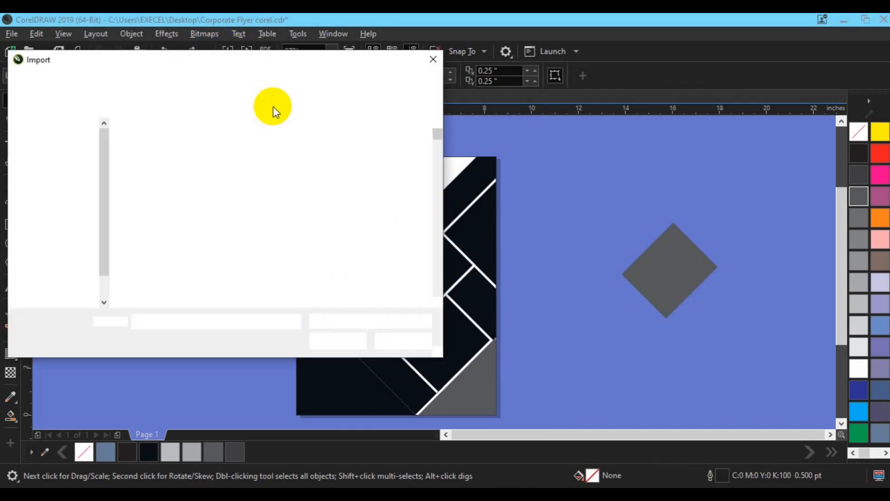
{"action": "left_click", "coordinate": [56, 198]}
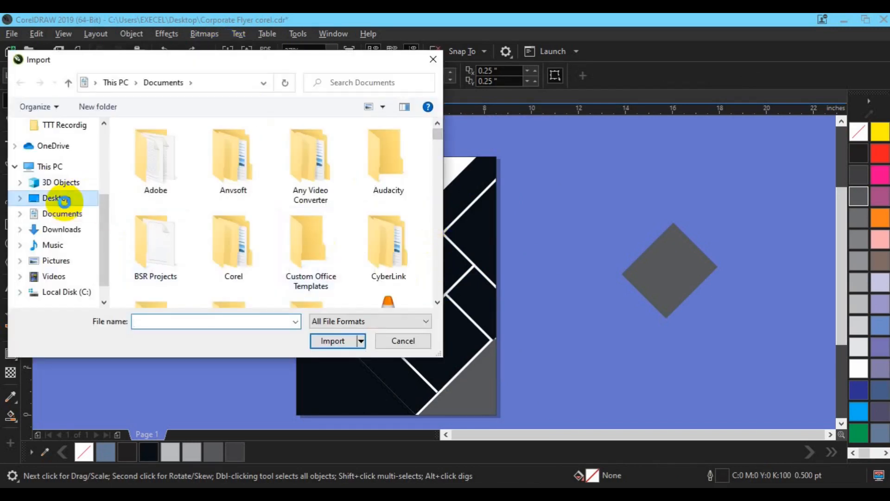
{"action": "scroll", "coordinate": [325, 208], "scroll_direction": "down", "scroll_amount": 1}
{"action": "double_click", "coordinate": [306, 188]}
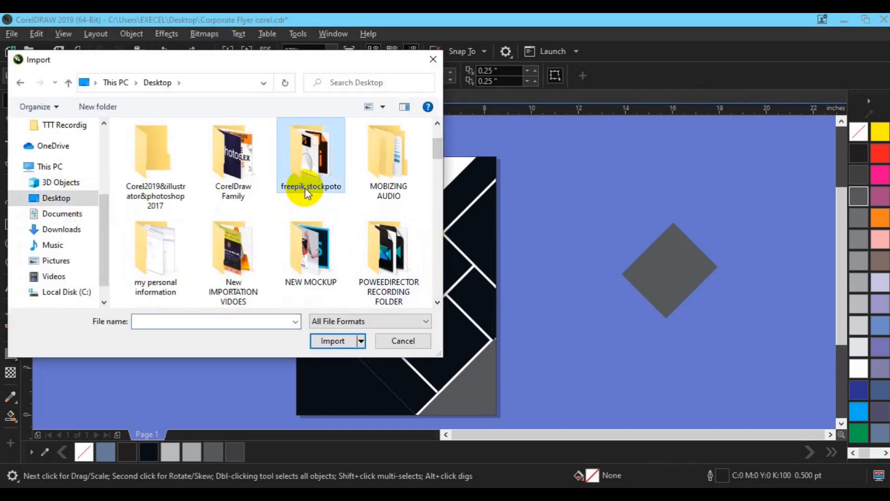
{"action": "left_click", "coordinate": [437, 302]}
{"action": "left_click_drag", "start_coordinate": [437, 302], "coordinate": [438, 302]}
{"action": "left_click", "coordinate": [159, 299]}
{"action": "left_click", "coordinate": [330, 341]}
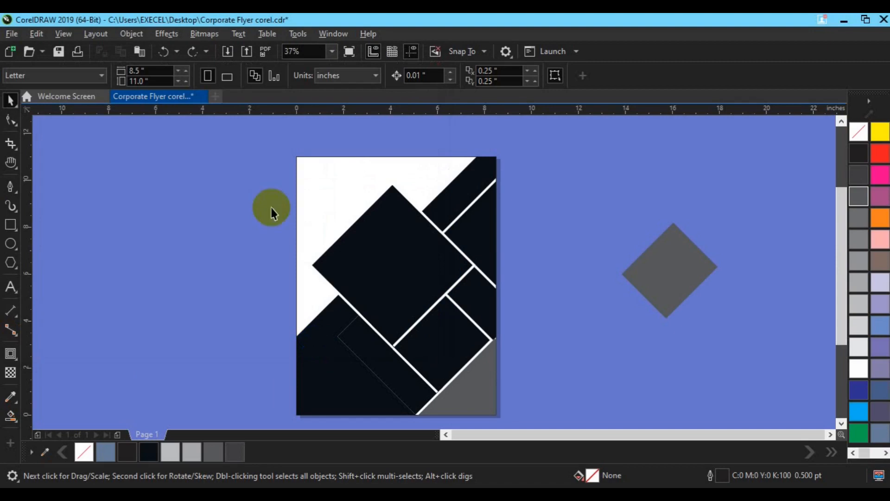
{"action": "left_click_drag", "start_coordinate": [255, 165], "coordinate": [781, 368]}
{"action": "left_click_drag", "start_coordinate": [522, 301], "coordinate": [694, 285]}
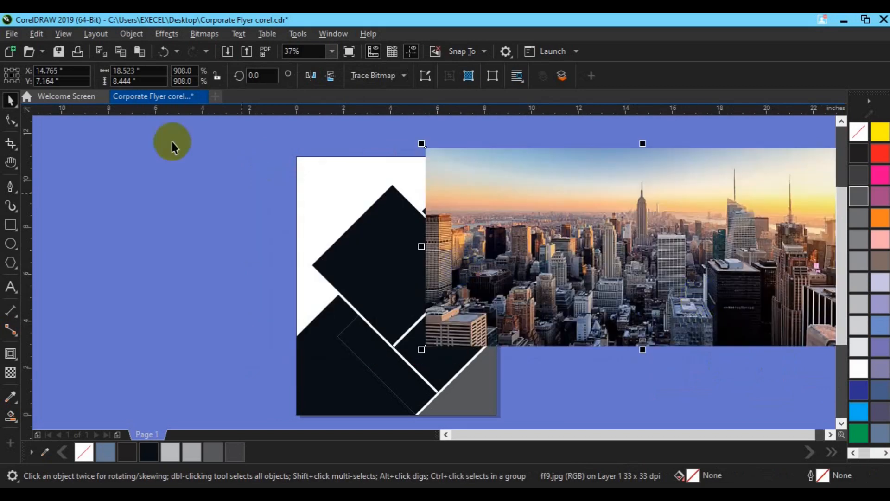
Step: PowerClip the skyline picture inside the large welded near-black shape
{"action": "left_click", "coordinate": [130, 37]}
{"action": "mouse_move", "coordinate": [215, 53]}
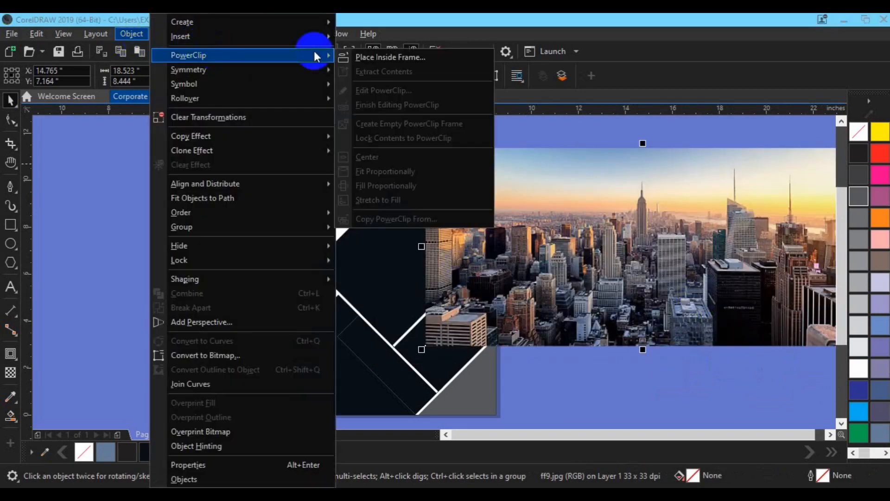
{"action": "left_click", "coordinate": [361, 57]}
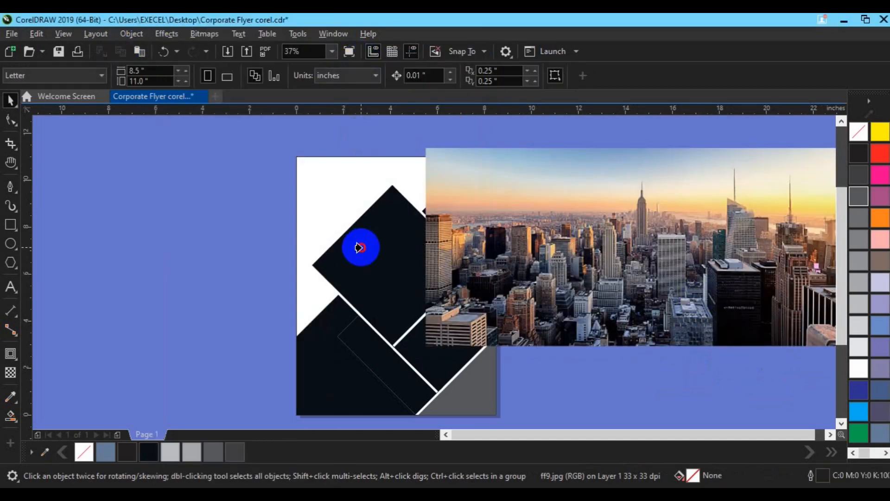
{"action": "left_click", "coordinate": [361, 247]}
Step: Edit the PowerClip contents, enlarging the picture to about 23 by 10.5 inches and positioning it to cover the frame, and finish editing
{"action": "left_click", "coordinate": [60, 129]}
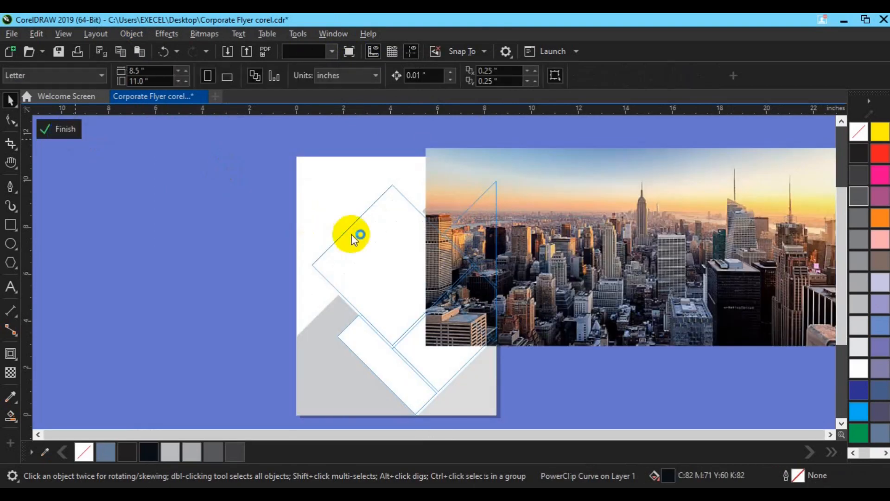
{"action": "left_click", "coordinate": [570, 260]}
{"action": "left_click_drag", "start_coordinate": [570, 260], "coordinate": [372, 326]}
{"action": "left_click", "coordinate": [546, 348]}
{"action": "left_click_drag", "start_coordinate": [546, 349], "coordinate": [503, 318]}
{"action": "left_click_drag", "start_coordinate": [627, 382], "coordinate": [691, 412]}
{"action": "mouse_move", "coordinate": [465, 318]}
{"action": "left_mouse_down"}
{"action": "mouse_move", "coordinate": [434, 332]}
{"action": "mouse_move", "coordinate": [458, 334]}
{"action": "left_mouse_up"}
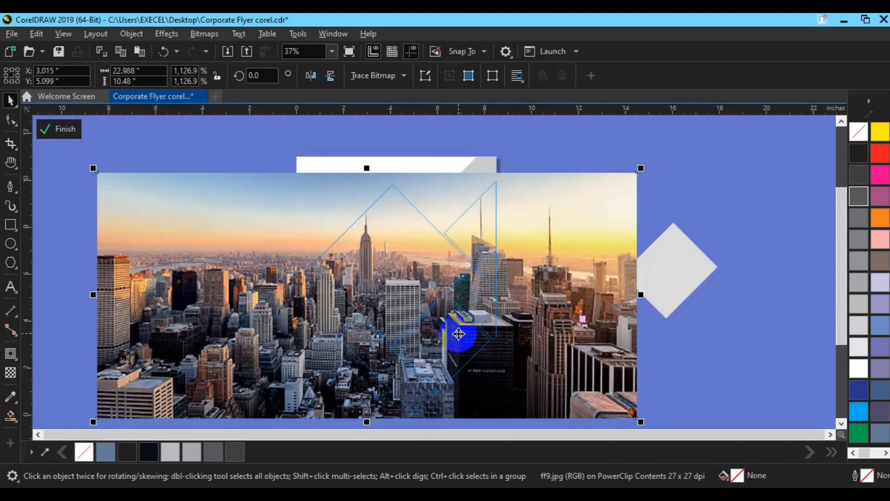
{"action": "key", "text": "Down"}
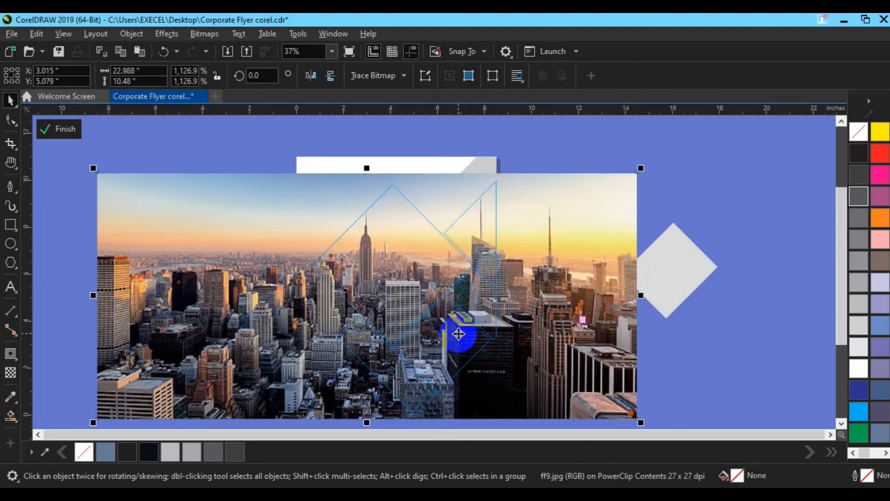
{"action": "key", "text": "Down"}
{"action": "key", "text": "Down"}
{"action": "key", "text": "Down"}
{"action": "key", "text": "Down"}
{"action": "key", "text": "Down"}
{"action": "key", "text": "Down"}
{"action": "key", "text": "Down"}
{"action": "key", "text": "Down"}
{"action": "key", "text": "Down"}
{"action": "key", "text": "Down"}
{"action": "key", "text": "Down"}
{"action": "key", "text": "Down"}
{"action": "key", "text": "Down"}
{"action": "key", "text": "Down"}
{"action": "key", "text": "Down"}
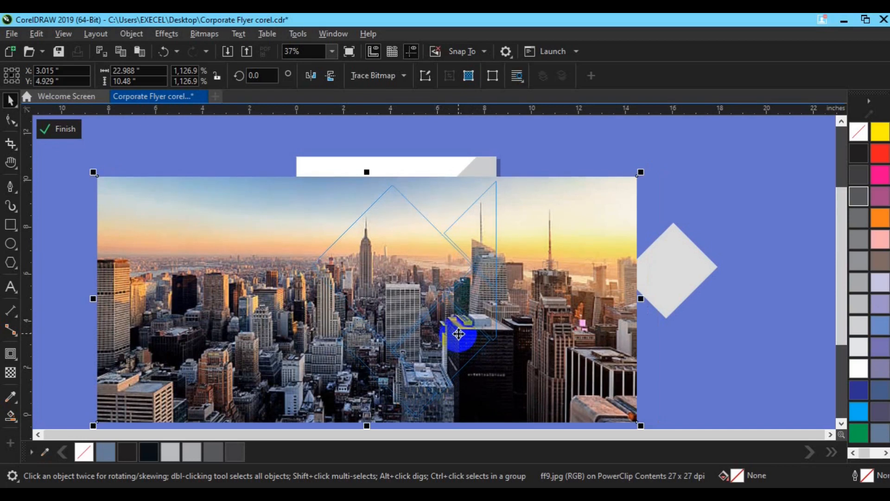
{"action": "left_click", "coordinate": [68, 133]}
Step: Move the loose 80% black square onto the page's lower right edge and bring it to the front of the page
{"action": "left_click_drag", "start_coordinate": [689, 296], "coordinate": [466, 354]}
{"action": "key", "text": "ctrl+z"}
{"action": "left_click_drag", "start_coordinate": [642, 281], "coordinate": [501, 343]}
{"action": "right_click", "coordinate": [501, 343]}
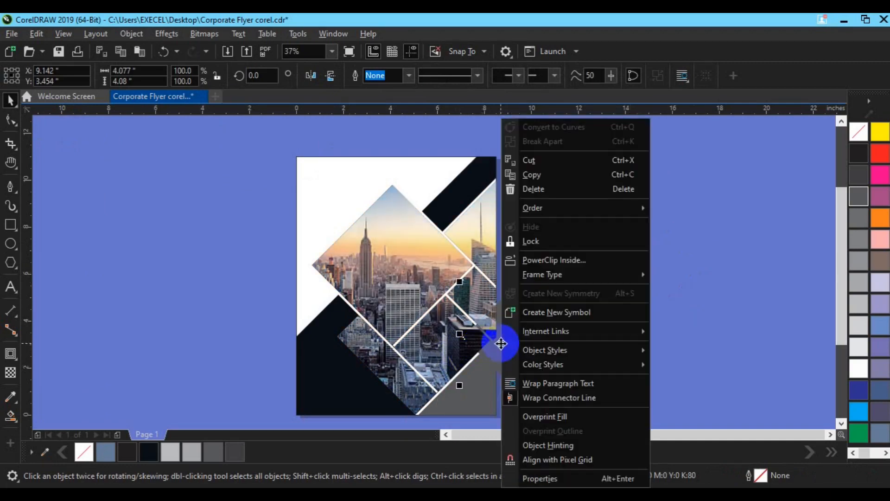
{"action": "mouse_move", "coordinate": [566, 209]}
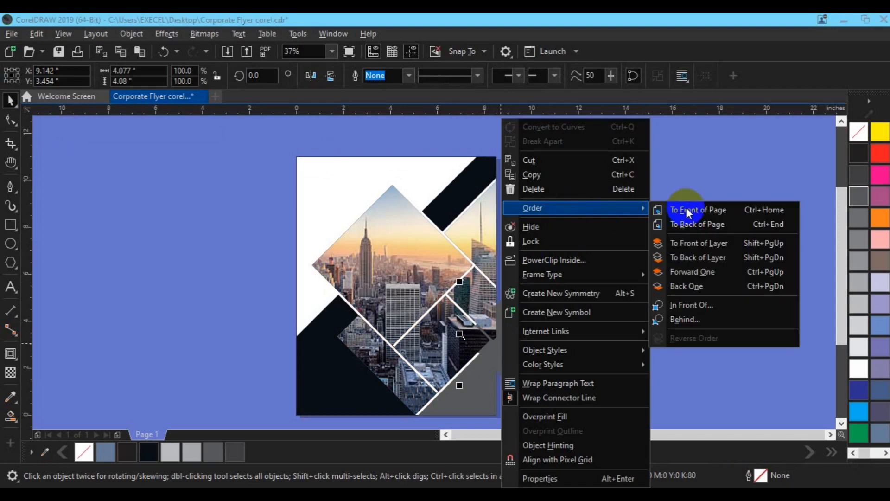
{"action": "left_click", "coordinate": [686, 208]}
Step: Fit the 80% black square exactly over the small diamond area bounded by white gaps at the picture's lower right
{"action": "scroll", "coordinate": [686, 209], "scroll_direction": "up", "scroll_amount": 2}
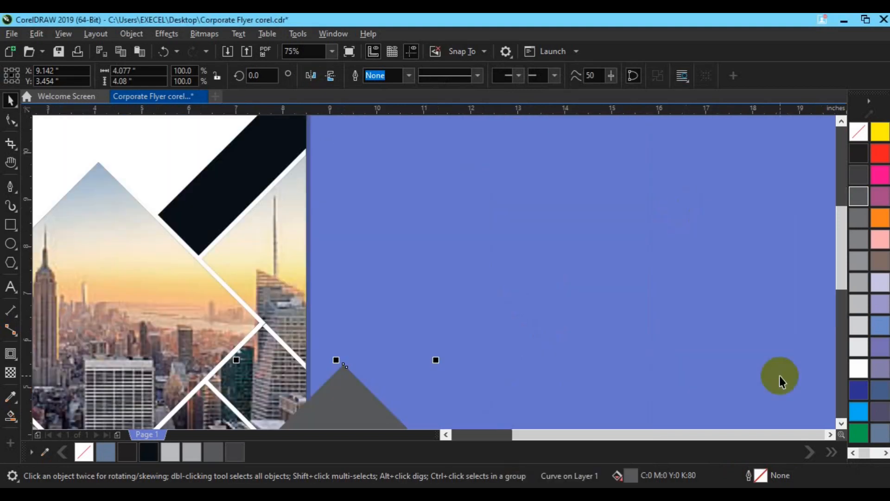
{"action": "left_click", "coordinate": [840, 422]}
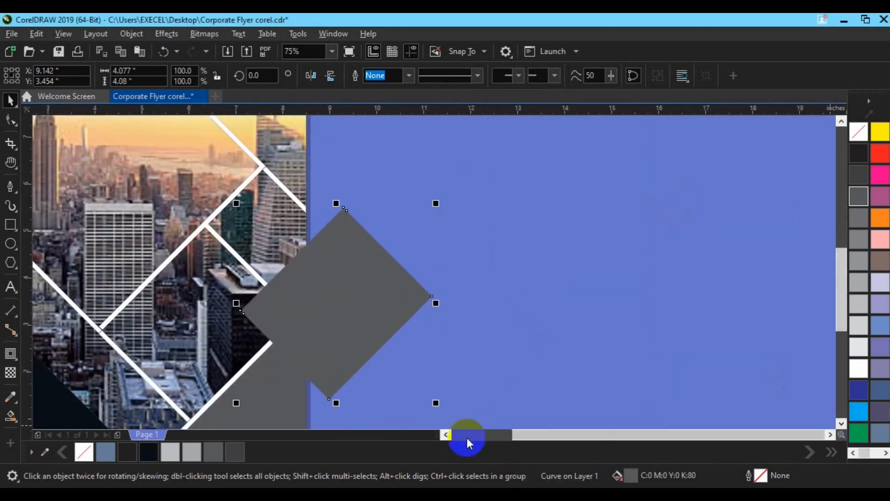
{"action": "left_click", "coordinate": [447, 435]}
{"action": "left_click_drag", "start_coordinate": [516, 288], "coordinate": [380, 310]}
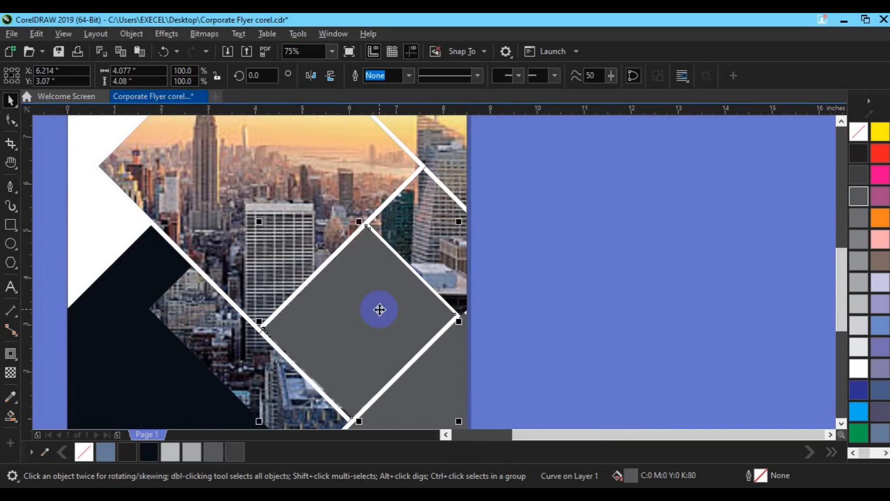
{"action": "scroll", "coordinate": [379, 309], "scroll_direction": "down", "scroll_amount": 2}
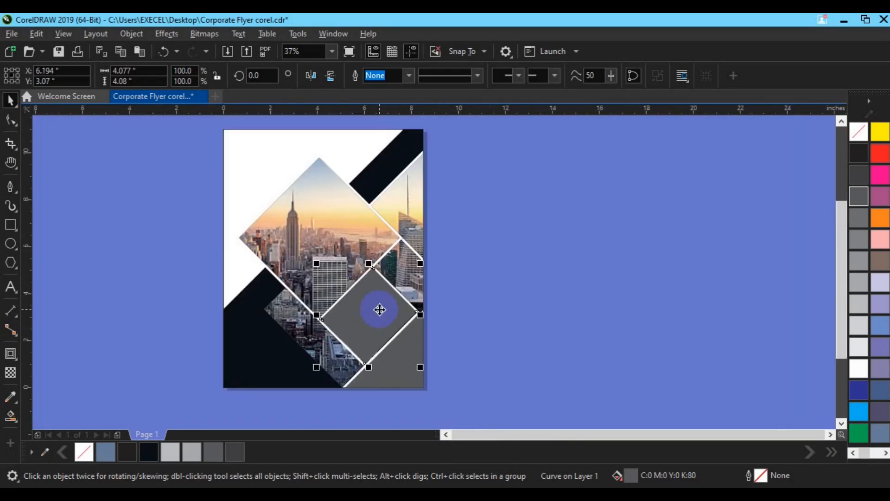
Step: Save the flyer and fill the near-black lower-left corner shape with light grey
{"action": "left_click", "coordinate": [190, 129]}
{"action": "left_click_drag", "start_coordinate": [289, 186], "coordinate": [475, 397]}
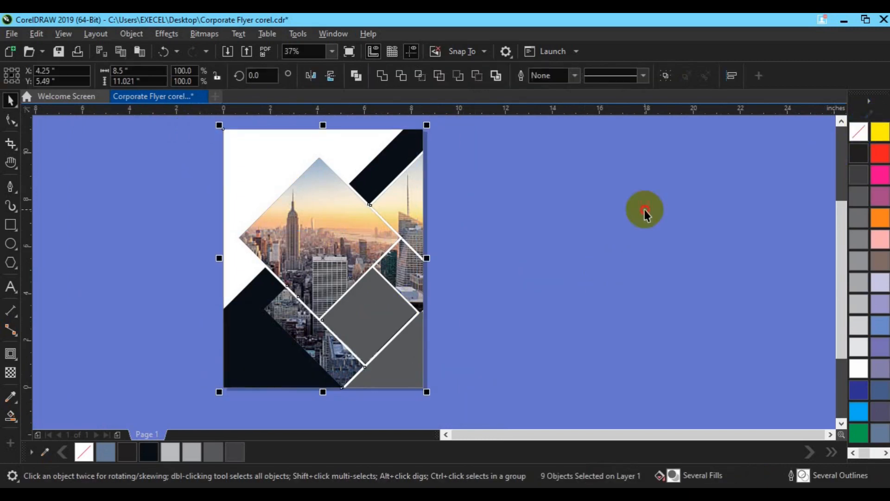
{"action": "left_click", "coordinate": [642, 248]}
{"action": "left_click", "coordinate": [235, 361]}
{"action": "left_click", "coordinate": [857, 303]}
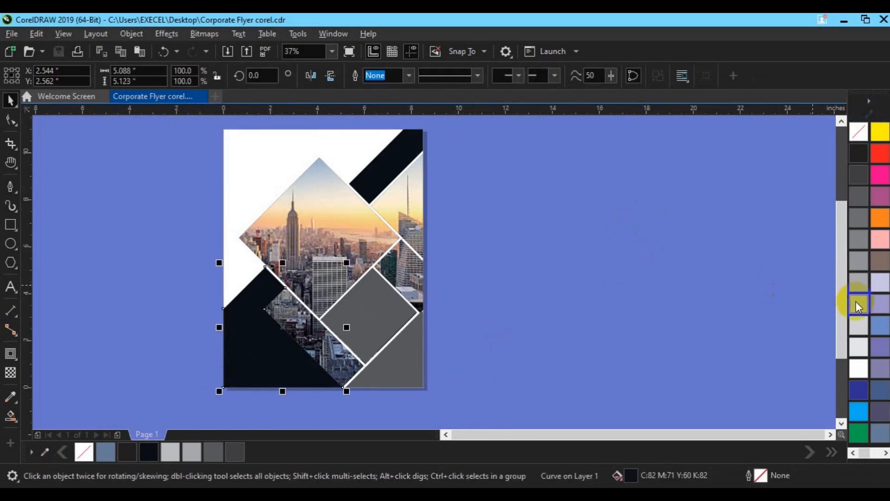
{"action": "left_click", "coordinate": [479, 298]}
Step: Change the lower-right corner triangle's uniform fill to dark navy #2B2D32 (C84 M75 Y59 K79)
{"action": "left_click", "coordinate": [407, 368]}
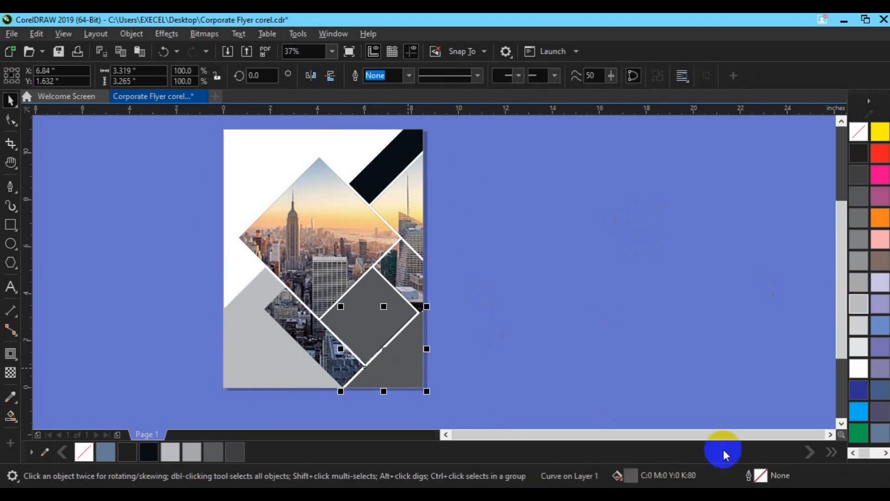
{"action": "double_click", "coordinate": [631, 476]}
{"action": "left_click_drag", "start_coordinate": [470, 60], "coordinate": [678, 39]}
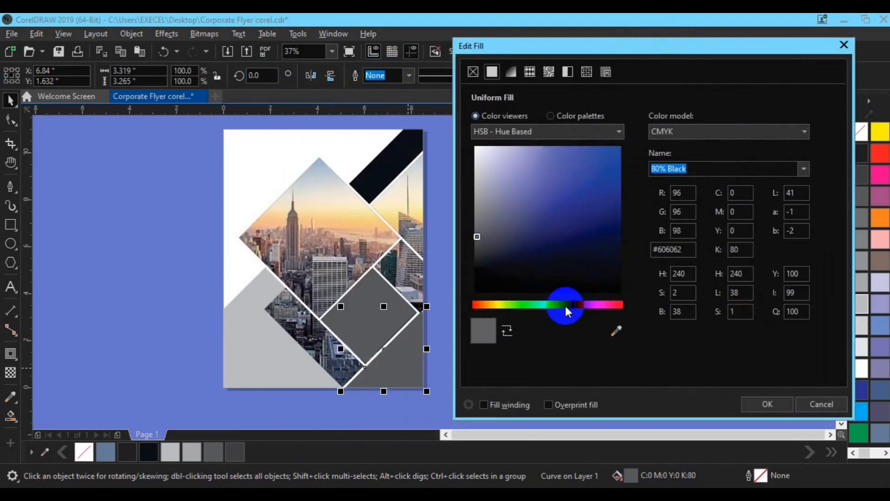
{"action": "left_click", "coordinate": [566, 305]}
{"action": "left_click", "coordinate": [611, 260]}
{"action": "left_click", "coordinate": [759, 405]}
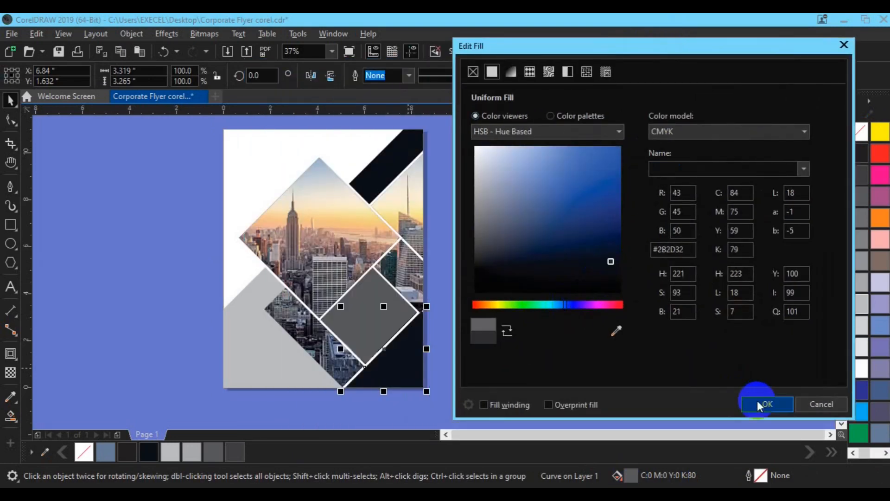
Step: Apply the same dark navy fill to the diagonal strip in the page's upper-right corner
{"action": "left_click", "coordinate": [379, 172]}
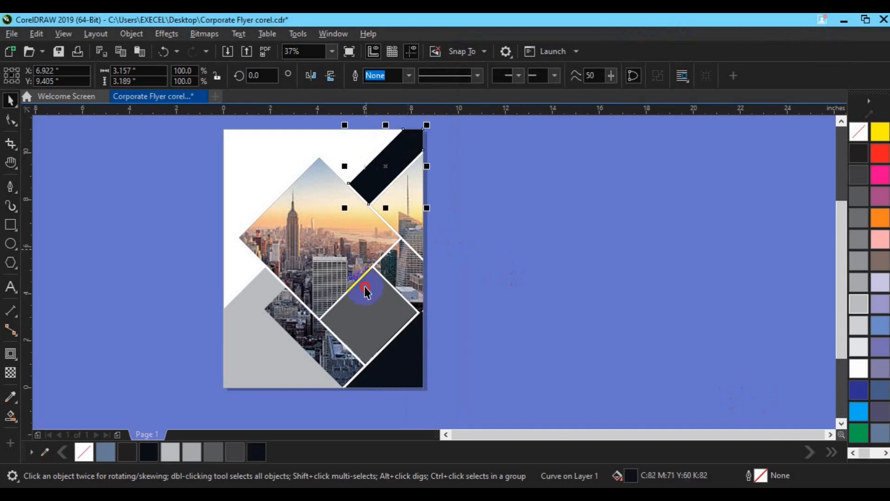
{"action": "left_click", "coordinate": [260, 454]}
{"action": "left_click", "coordinate": [490, 337]}
{"action": "left_click", "coordinate": [446, 436]}
Step: Fill the small 80% black diamond with Deep Yellow
{"action": "left_click", "coordinate": [459, 335]}
{"action": "left_click", "coordinate": [886, 452]}
{"action": "left_click", "coordinate": [852, 453]}
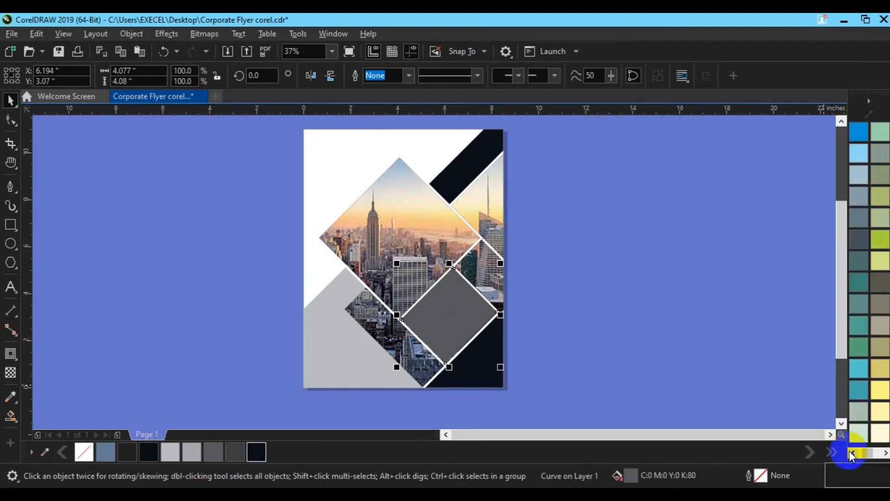
{"action": "left_click", "coordinate": [852, 453]}
{"action": "left_click", "coordinate": [852, 453]}
{"action": "left_click", "coordinate": [861, 268]}
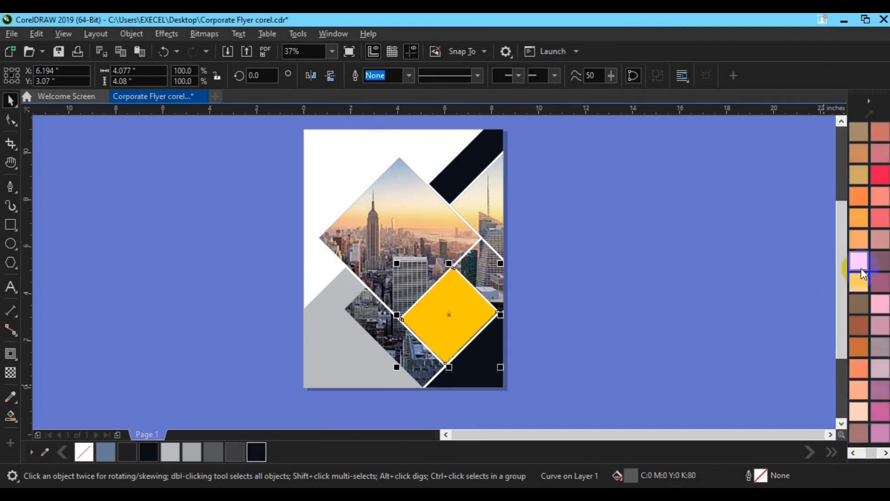
{"action": "left_click", "coordinate": [735, 260]}
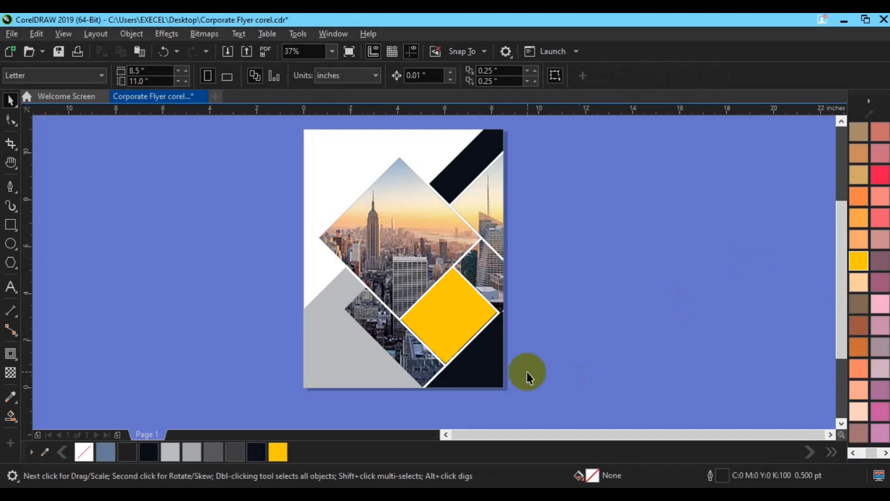
Step: Fill the small diamond at the picture's lower right with bright blue
{"action": "left_click", "coordinate": [853, 452]}
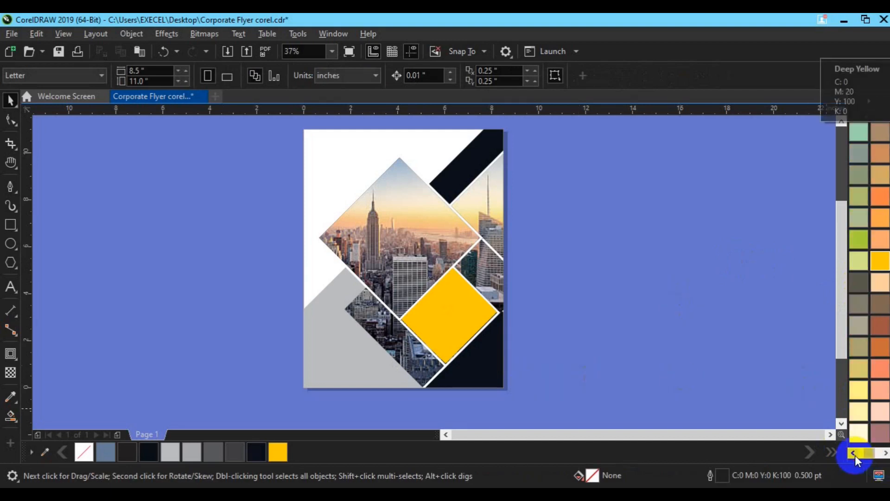
{"action": "left_click", "coordinate": [853, 453]}
{"action": "left_click", "coordinate": [853, 453]}
{"action": "left_click", "coordinate": [885, 454]}
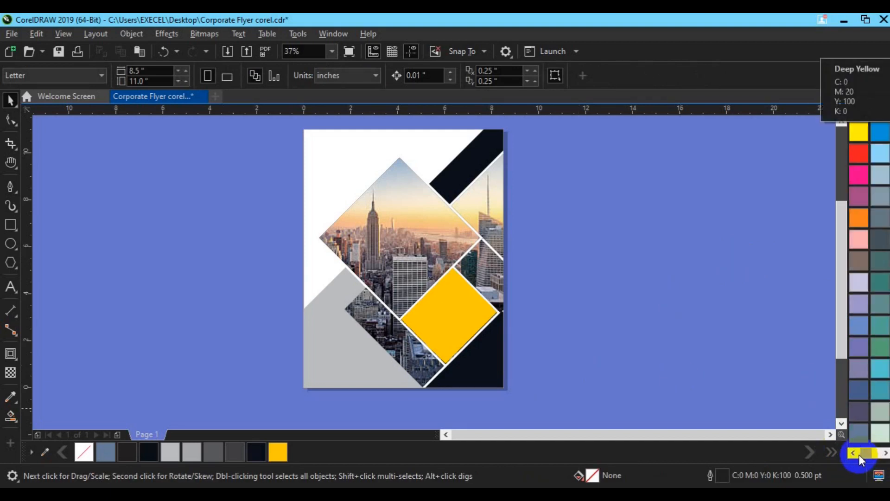
{"action": "left_click", "coordinate": [856, 454]}
{"action": "left_click", "coordinate": [885, 454]}
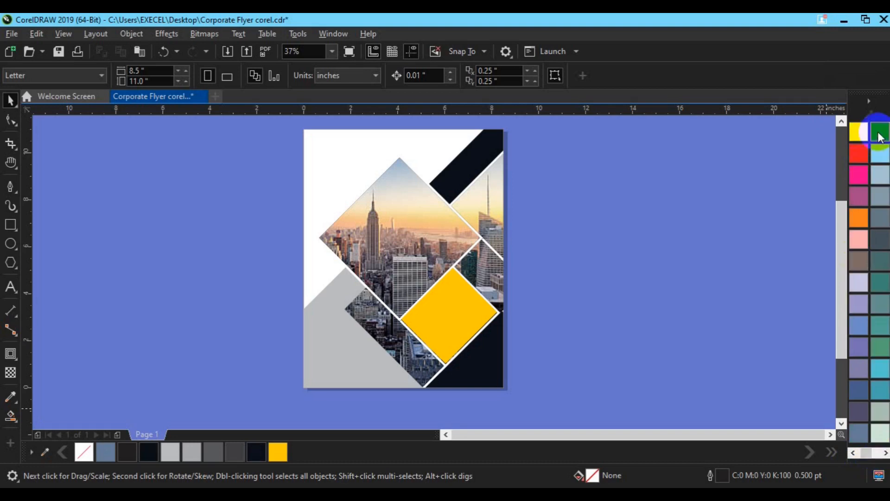
{"action": "left_click", "coordinate": [880, 134]}
{"action": "left_click", "coordinate": [546, 155]}
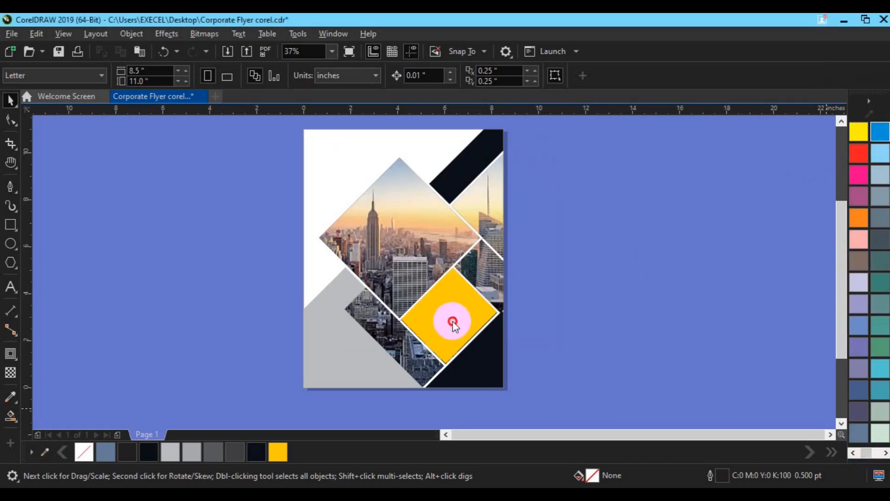
{"action": "left_click", "coordinate": [453, 321]}
{"action": "left_click", "coordinate": [879, 133]}
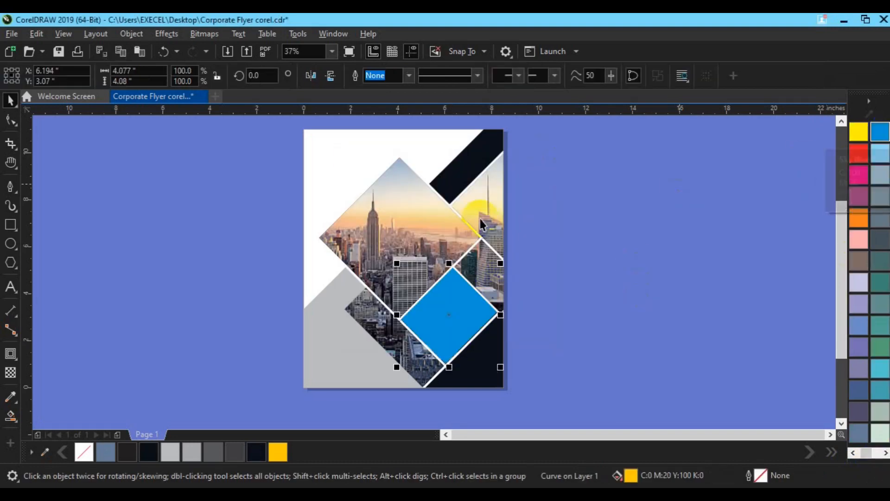
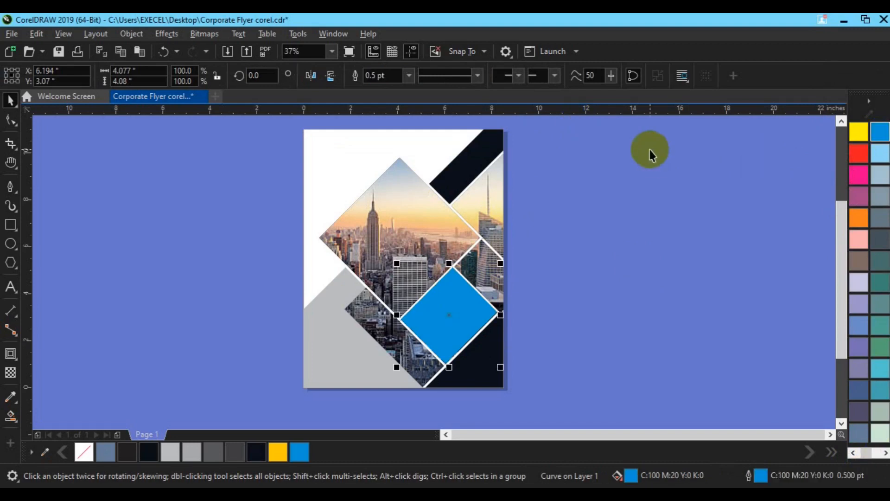
Step: Draw a square about 1.58 in wide beside the page, fill it with Sky Blue and remove its outline
{"action": "left_click", "coordinate": [649, 223]}
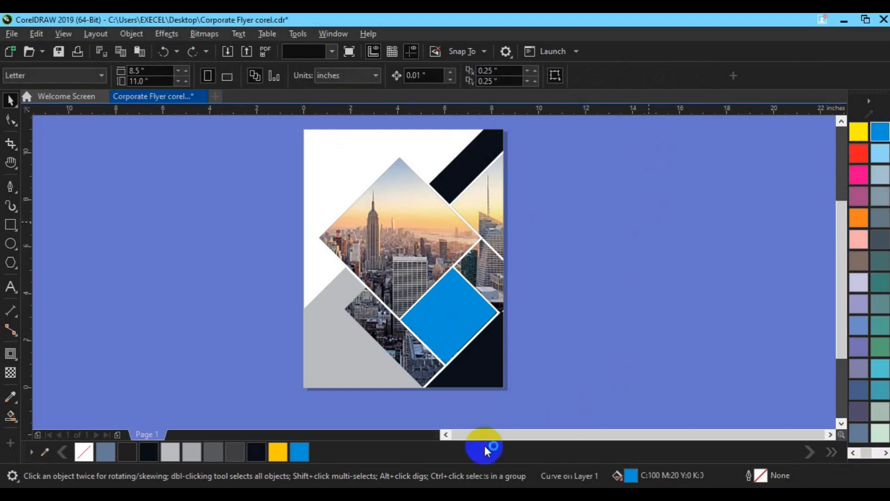
{"action": "left_click", "coordinate": [448, 435]}
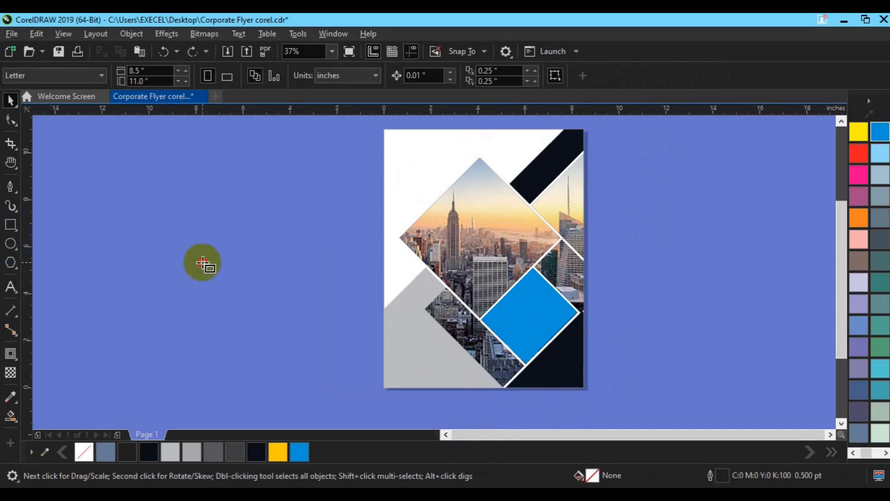
{"action": "left_click_drag", "start_coordinate": [224, 234], "coordinate": [240, 273]}
{"action": "key", "text": "space"}
{"action": "left_click", "coordinate": [299, 452]}
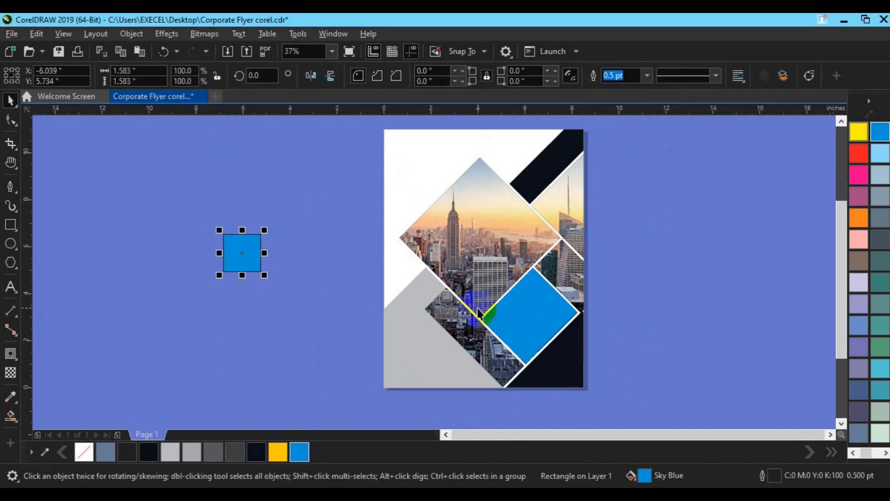
{"action": "right_click", "coordinate": [84, 452]}
Step: Rotate the blue square 45° and move it onto the lower-left edge of the large picture diamond
{"action": "left_click", "coordinate": [244, 252]}
{"action": "left_click", "coordinate": [255, 79]}
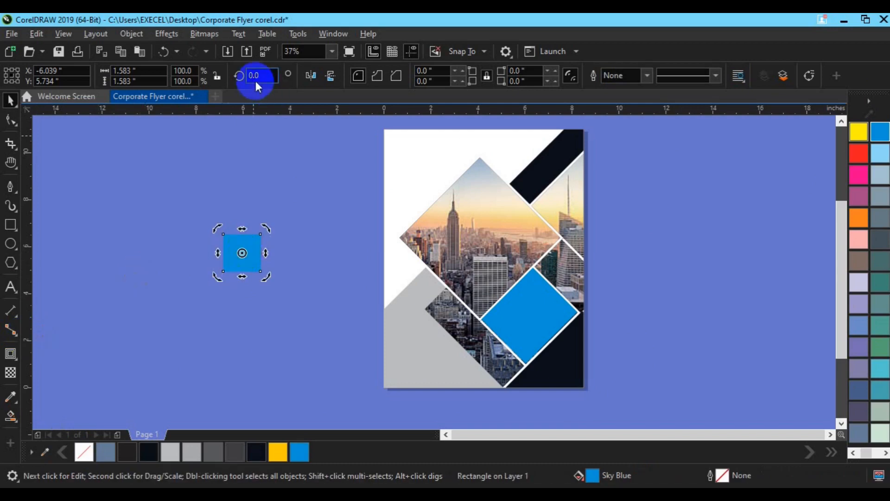
{"action": "type", "text": "45"}
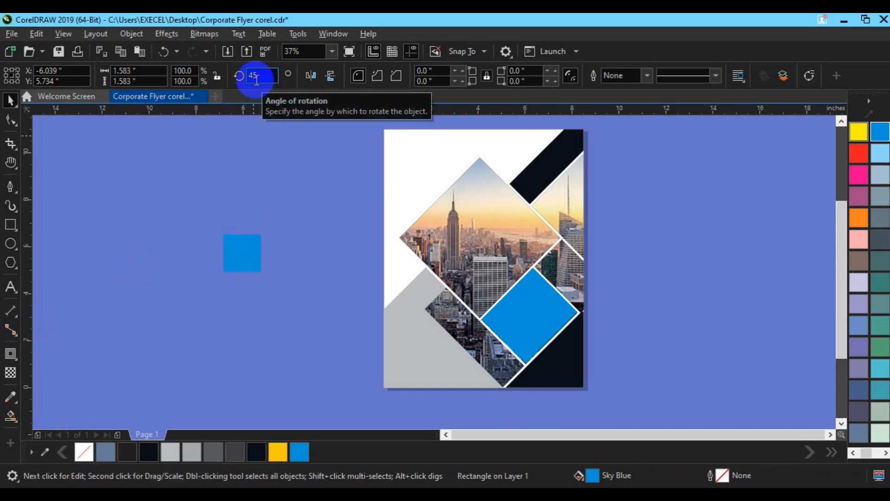
{"action": "left_click", "coordinate": [142, 185]}
{"action": "left_click_drag", "start_coordinate": [235, 263], "coordinate": [445, 288]}
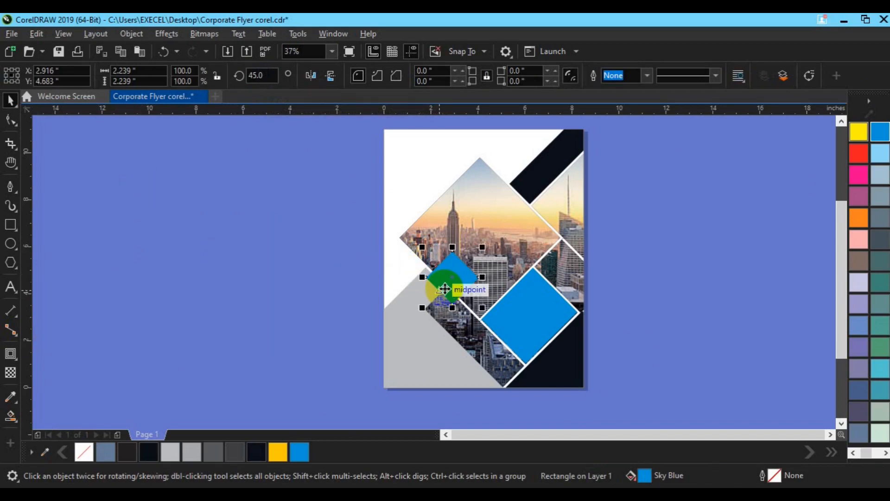
Step: Apply a vertical fountain transparency to the small blue diamond so it fades out toward its upper tip
{"action": "scroll", "coordinate": [444, 288], "scroll_direction": "up", "scroll_amount": 2}
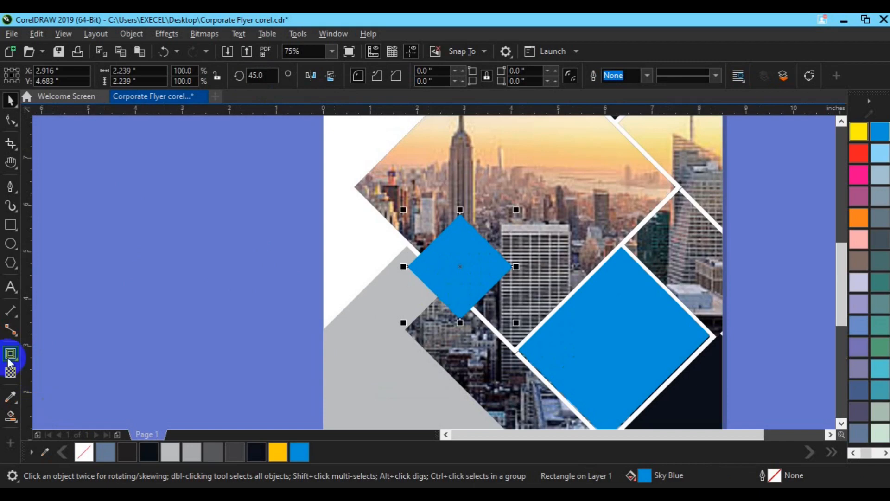
{"action": "left_click", "coordinate": [10, 373]}
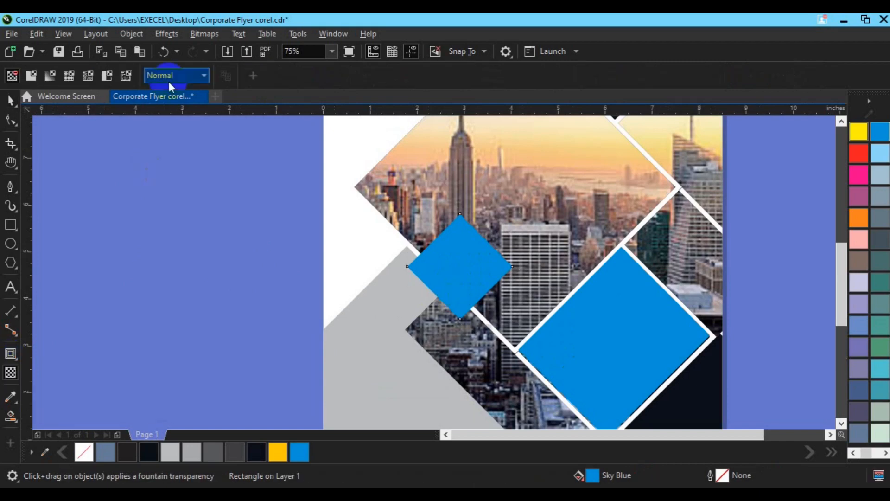
{"action": "left_click", "coordinate": [50, 76]}
{"action": "left_click_drag", "start_coordinate": [456, 223], "coordinate": [457, 287]}
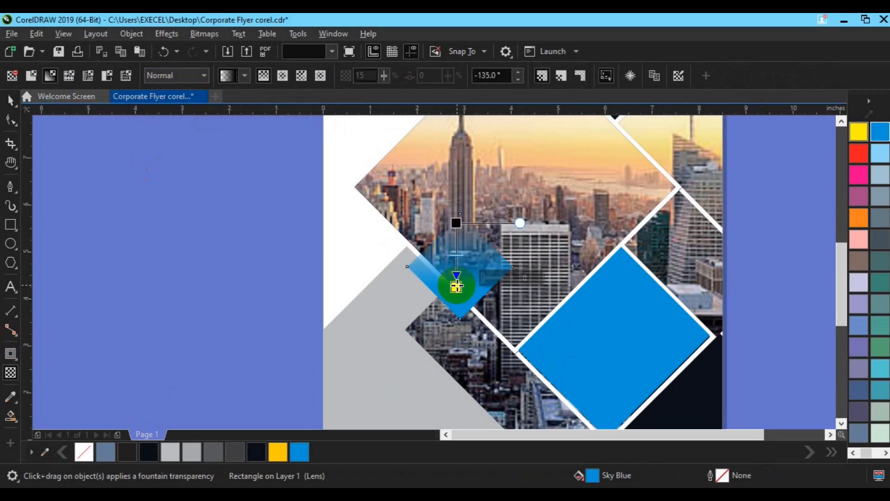
{"action": "left_click_drag", "start_coordinate": [456, 223], "coordinate": [457, 214]}
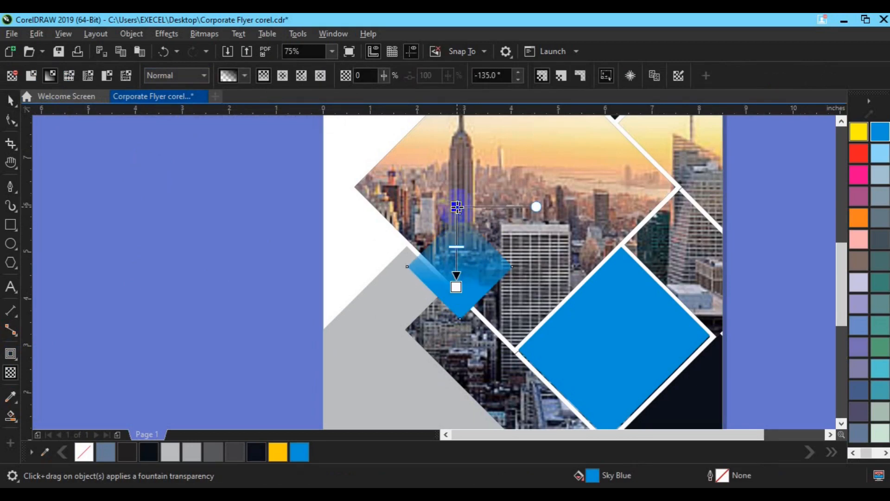
{"action": "left_click_drag", "start_coordinate": [457, 248], "coordinate": [457, 242]}
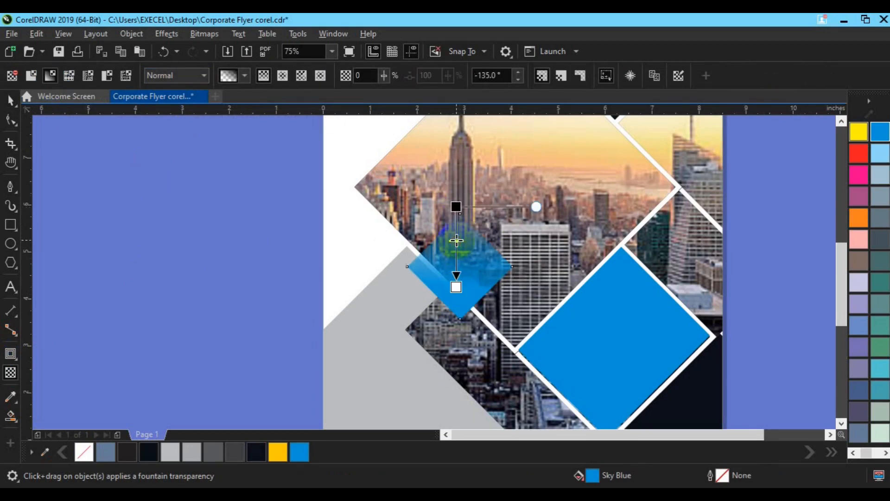
{"action": "key", "text": "space"}
{"action": "scroll", "coordinate": [456, 240], "scroll_direction": "down", "scroll_amount": 1}
{"action": "left_click", "coordinate": [672, 282]}
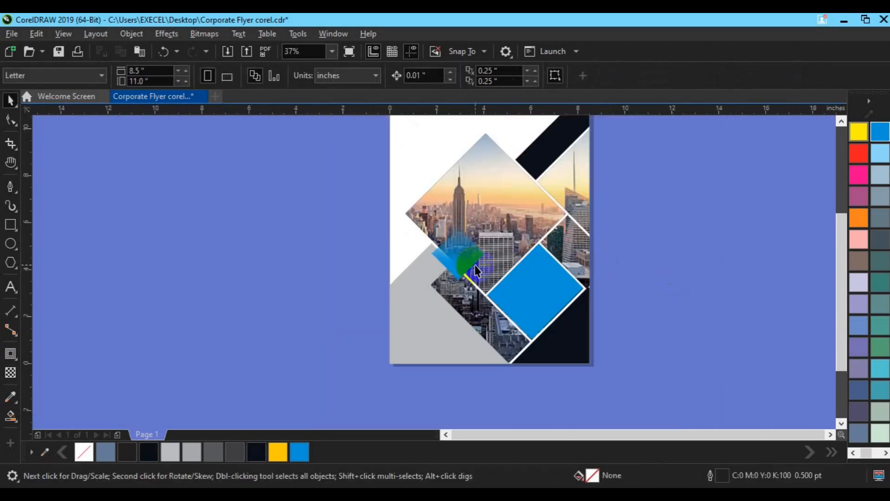
Step: Copy the faded diamond to the right corner of the large picture diamond, mirror it vertically and scale it down slightly
{"action": "left_click", "coordinate": [464, 251]}
{"action": "left_click_drag", "start_coordinate": [464, 251], "coordinate": [565, 218]}
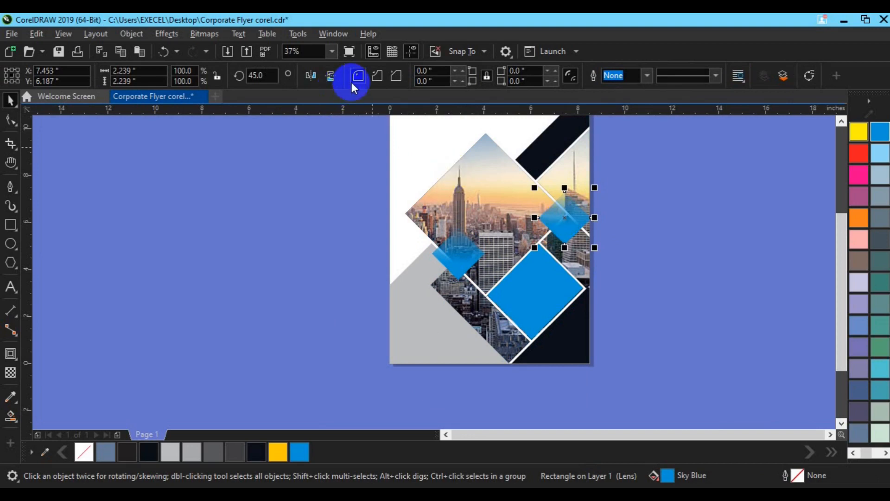
{"action": "left_click_drag", "start_coordinate": [595, 247], "coordinate": [587, 241]}
Step: Place two small faded diamond copies at the picture's bottom tip, the second about 0.67 in wide and mirrored vertically
{"action": "key", "text": "ctrl+v"}
{"action": "left_click_drag", "start_coordinate": [671, 182], "coordinate": [520, 351]}
{"action": "key", "text": "ctrl+d"}
{"action": "key", "text": "p"}
{"action": "left_click_drag", "start_coordinate": [498, 241], "coordinate": [504, 247]}
{"action": "left_click_drag", "start_coordinate": [489, 235], "coordinate": [501, 355]}
{"action": "left_click", "coordinate": [336, 77]}
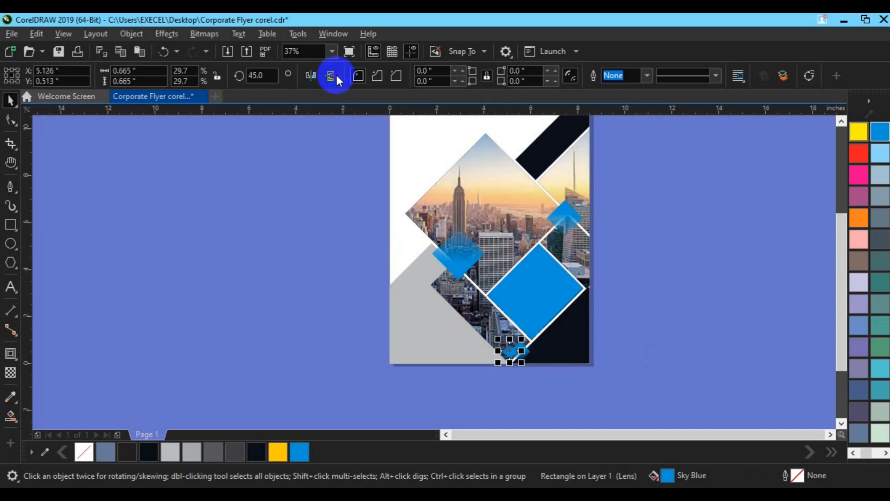
{"action": "key", "text": "Escape"}
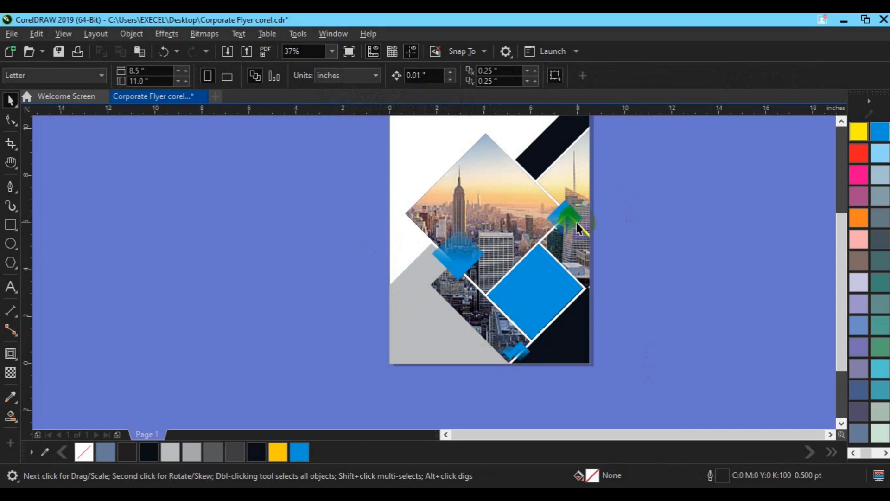
Step: Add a smaller copy about 1.14 in wide on the left side of the right-corner faded diamond and mirror it vertically
{"action": "left_click", "coordinate": [571, 224]}
{"action": "key", "text": "ctrl+d"}
{"action": "left_click_drag", "start_coordinate": [594, 235], "coordinate": [545, 220]}
{"action": "left_click", "coordinate": [330, 76]}
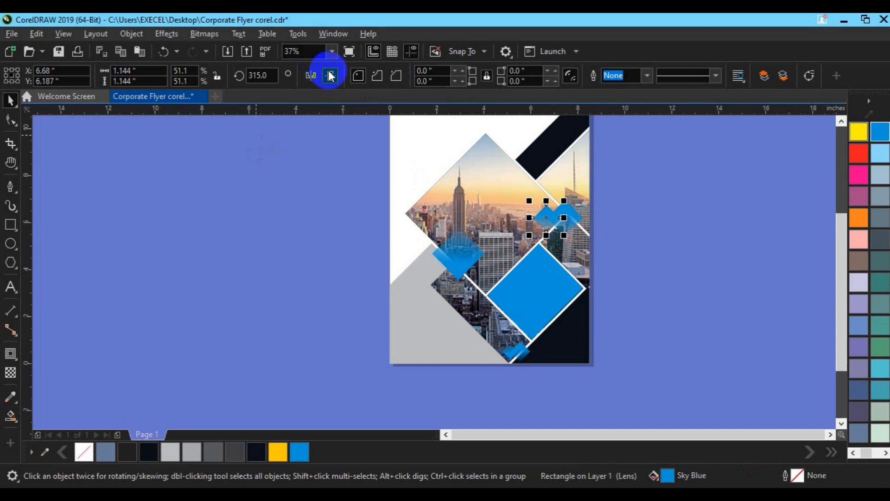
{"action": "left_click", "coordinate": [577, 221], "text": "shift"}
{"action": "left_click", "coordinate": [644, 268]}
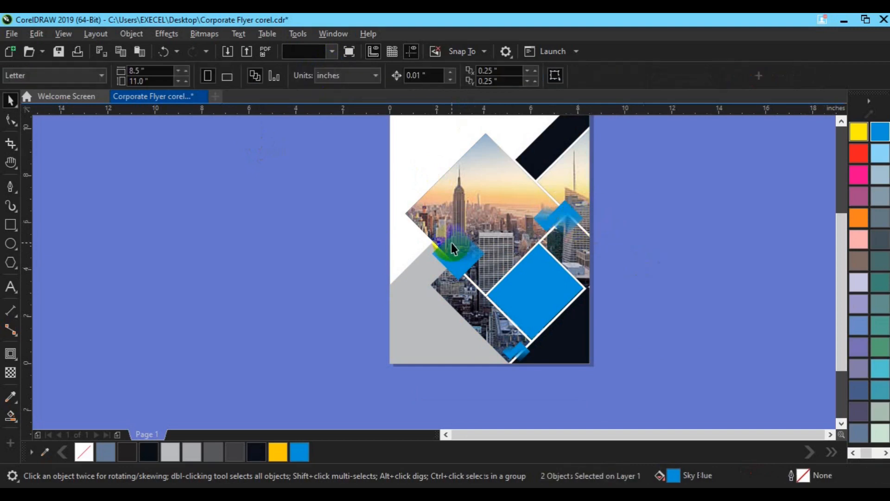
Step: Add a copy about 1.12 in wide to the left of the lower-left faded diamond, level with its centre, and mirror it vertically
{"action": "left_click", "coordinate": [460, 253]}
{"action": "left_click_drag", "start_coordinate": [494, 278], "coordinate": [430, 254]}
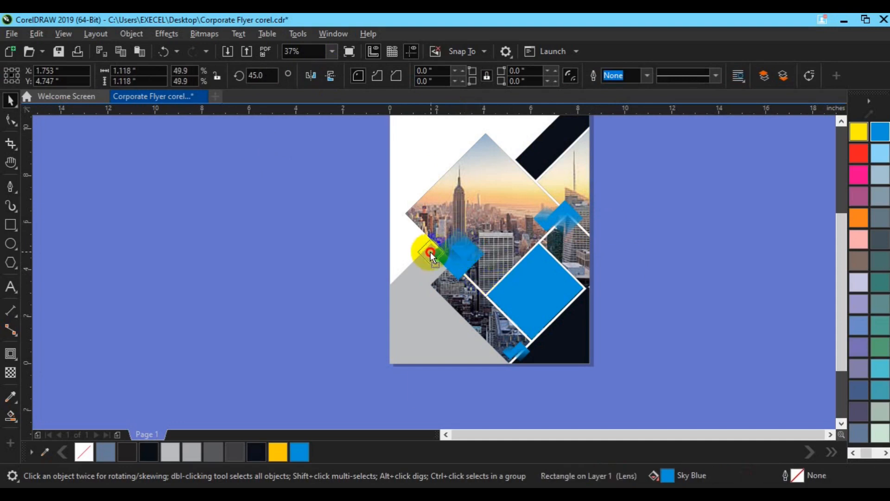
{"action": "left_click", "coordinate": [456, 253], "text": "shift"}
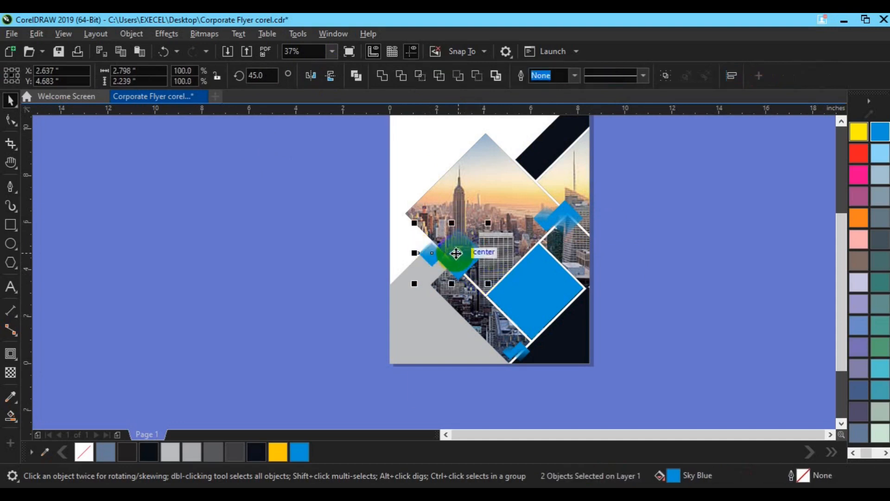
{"action": "left_click", "coordinate": [428, 256]}
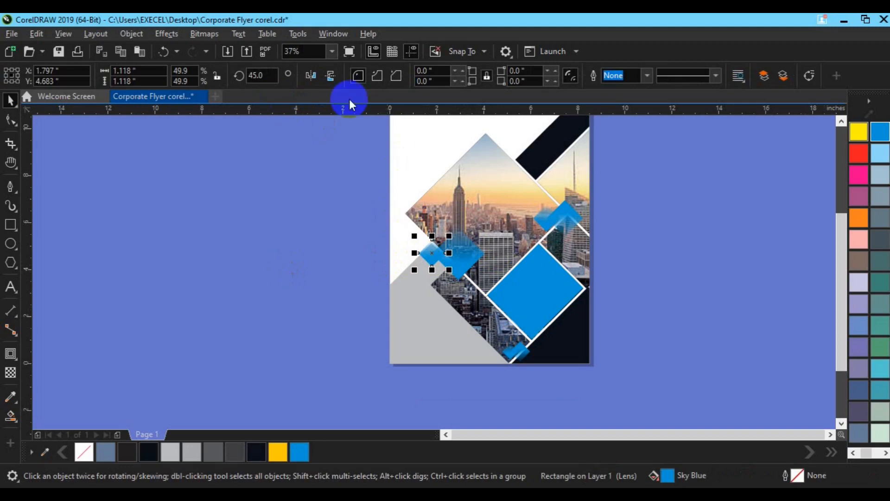
{"action": "left_click", "coordinate": [330, 80]}
{"action": "left_click", "coordinate": [308, 188]}
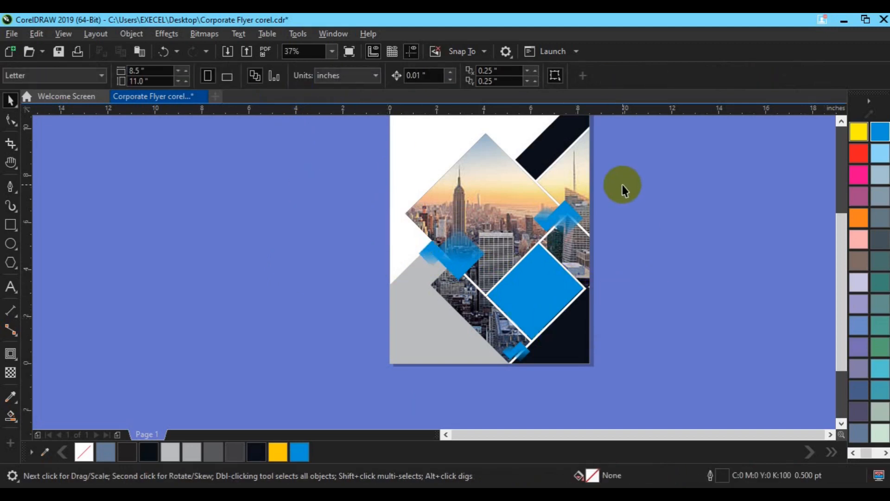
Step: Copy the lower-left faded diamond to the large picture's top corner, mirror it vertically and scale it to about 1.67 in
{"action": "left_click", "coordinate": [461, 269]}
{"action": "left_click_drag", "start_coordinate": [462, 269], "coordinate": [482, 148]}
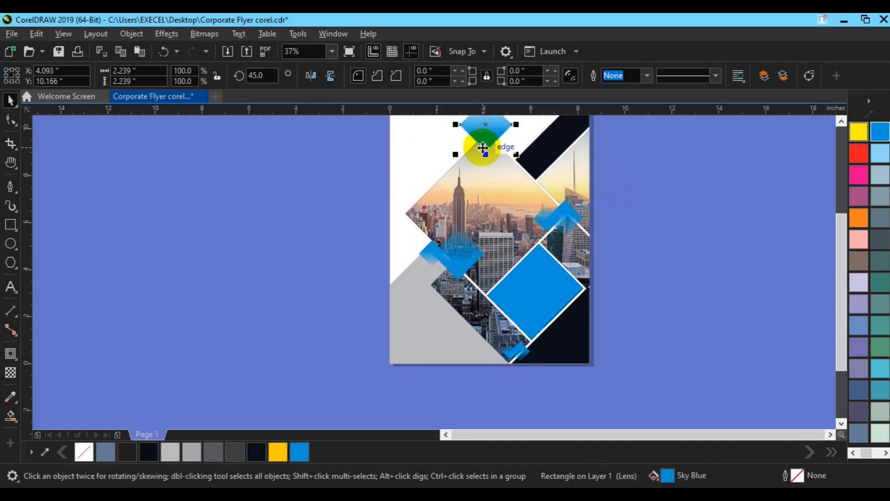
{"action": "scroll", "coordinate": [483, 149], "scroll_direction": "down", "scroll_amount": 2}
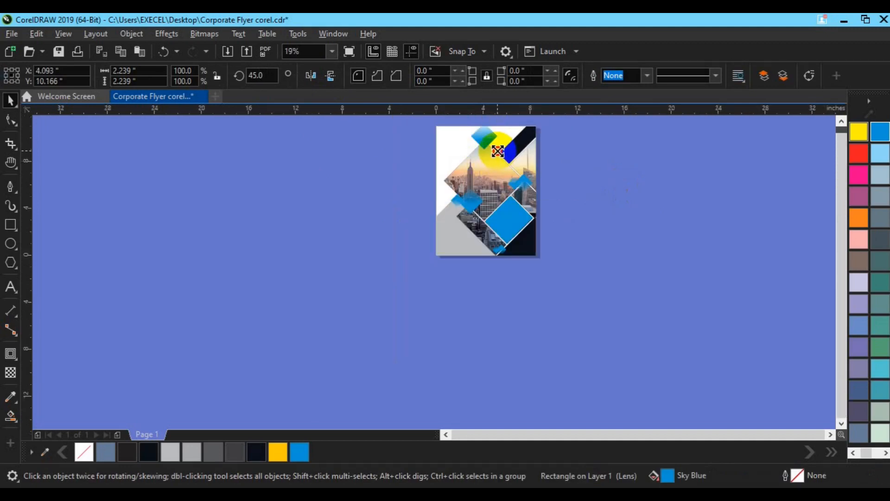
{"action": "left_click_drag", "start_coordinate": [497, 151], "coordinate": [498, 149]}
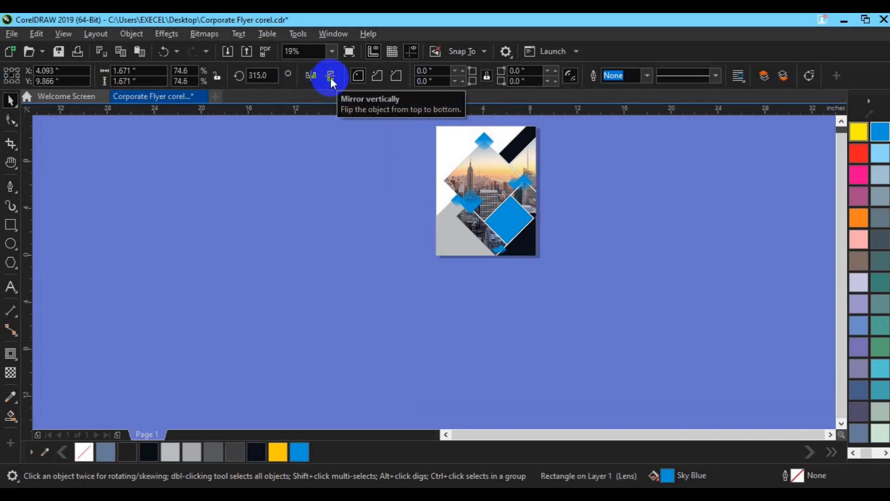
Step: Add a small copy about 0.8 in wide to the left of the top-corner faded diamond and mirror it vertically
{"action": "scroll", "coordinate": [330, 78], "scroll_direction": "up", "scroll_amount": 1}
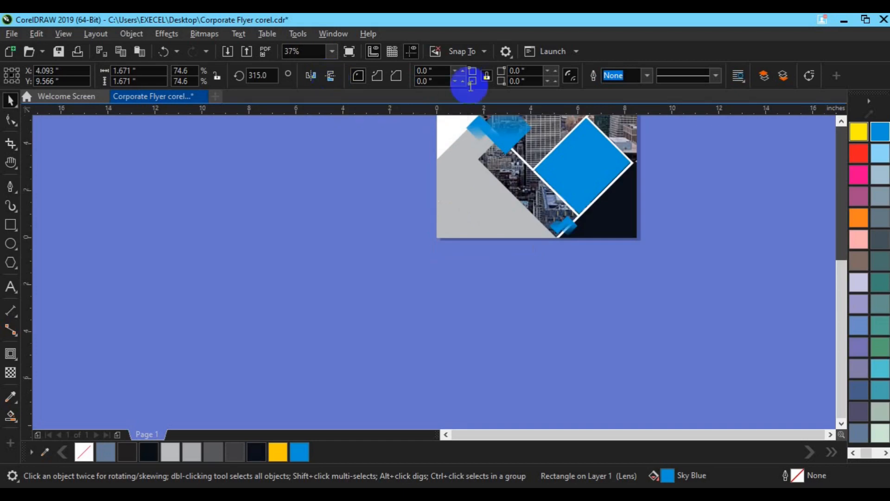
{"action": "left_click", "coordinate": [839, 124]}
{"action": "left_click", "coordinate": [839, 123]}
{"action": "left_click", "coordinate": [839, 123]}
{"action": "left_click", "coordinate": [839, 123]}
{"action": "left_click", "coordinate": [840, 124]}
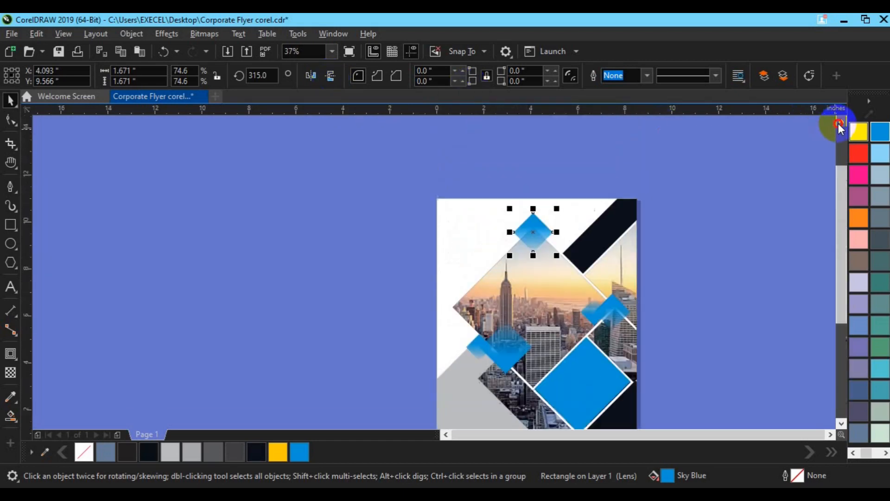
{"action": "left_click_drag", "start_coordinate": [566, 129], "coordinate": [523, 246]}
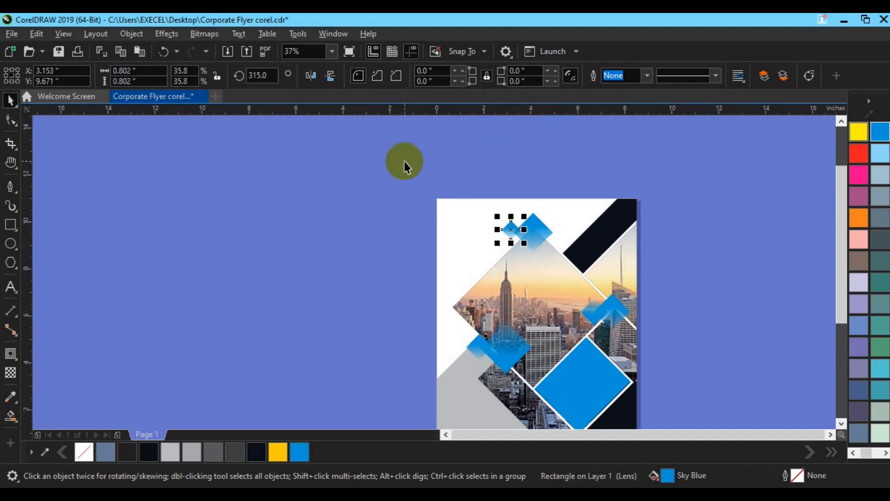
{"action": "left_click", "coordinate": [331, 79]}
Step: Align and group the two faded diamonds at the top corner, shift the group slightly right, and save the file
{"action": "left_click", "coordinate": [542, 228], "text": "shift"}
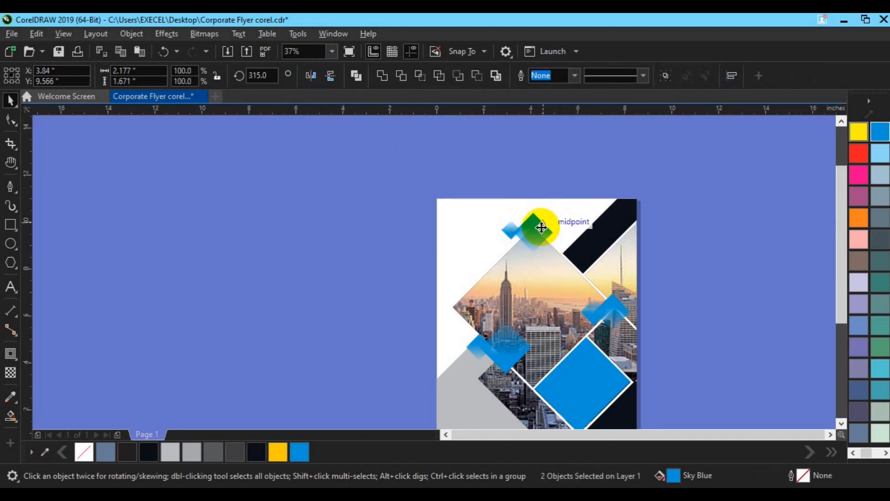
{"action": "key", "text": "ctrl+g"}
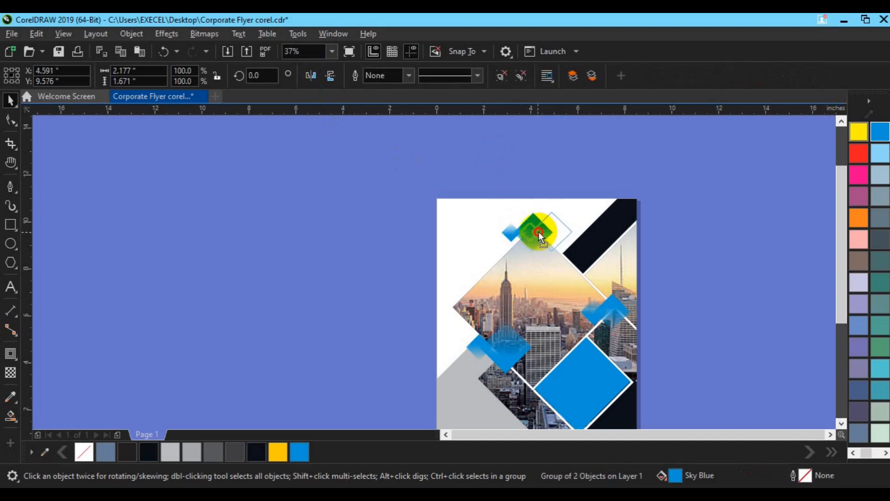
{"action": "left_click_drag", "start_coordinate": [537, 232], "coordinate": [554, 233]}
{"action": "left_click", "coordinate": [670, 284]}
{"action": "key", "text": "ctrl+s"}
Step: Add the two-line artistic text "CORPORATE FLYER" on the empty area left of the page
{"action": "left_click", "coordinate": [544, 392]}
{"action": "left_click", "coordinate": [719, 330]}
{"action": "key", "text": "h"}
{"action": "left_click_drag", "start_coordinate": [612, 376], "coordinate": [525, 327]}
{"action": "key", "text": "space"}
{"action": "key", "text": "space"}
{"action": "key", "text": "F8"}
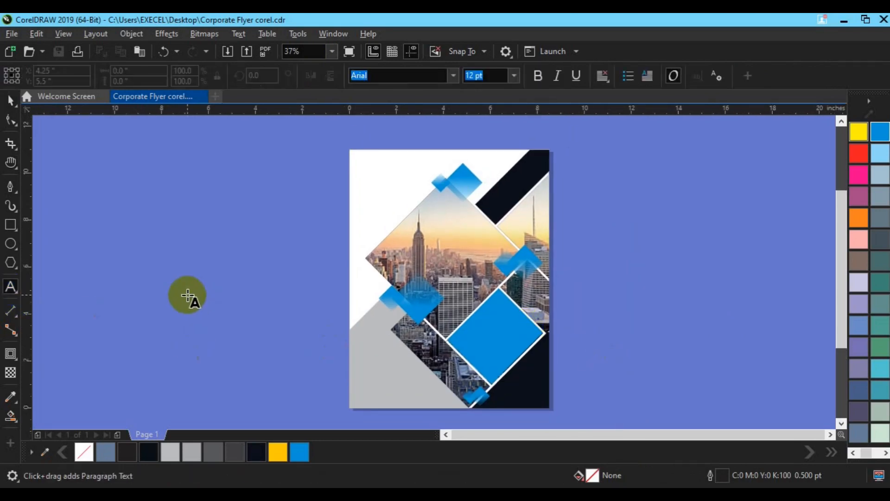
{"action": "left_click", "coordinate": [189, 292]}
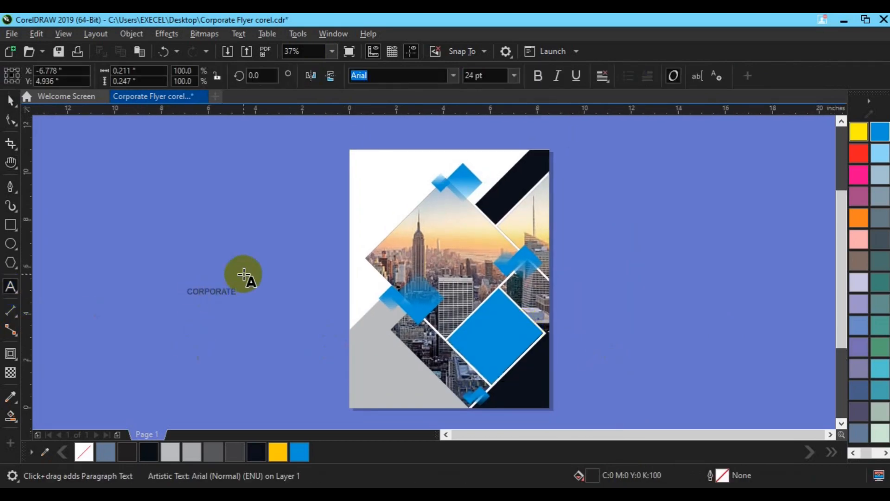
Step: Set the title text's font to Oswald Regular and move it into the white upper-left corner of the page
{"action": "left_click", "coordinate": [452, 76]}
{"action": "mouse_move", "coordinate": [505, 138]}
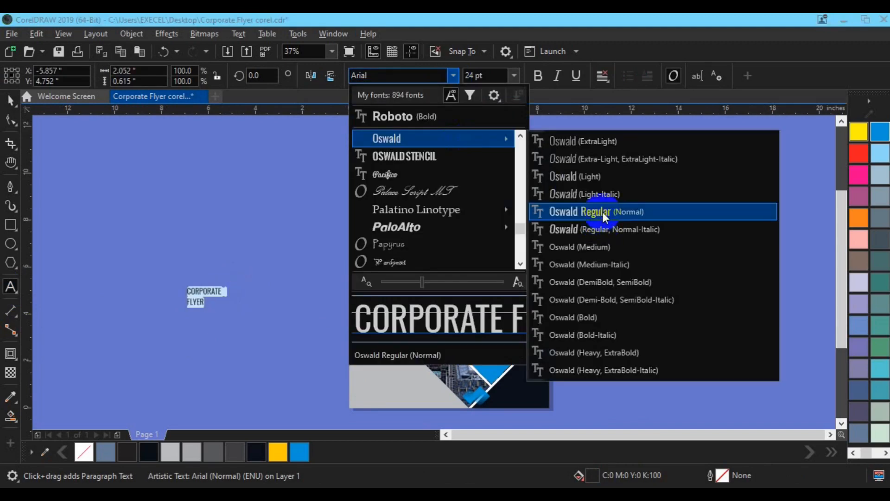
{"action": "left_click", "coordinate": [602, 212]}
{"action": "left_click", "coordinate": [94, 212]}
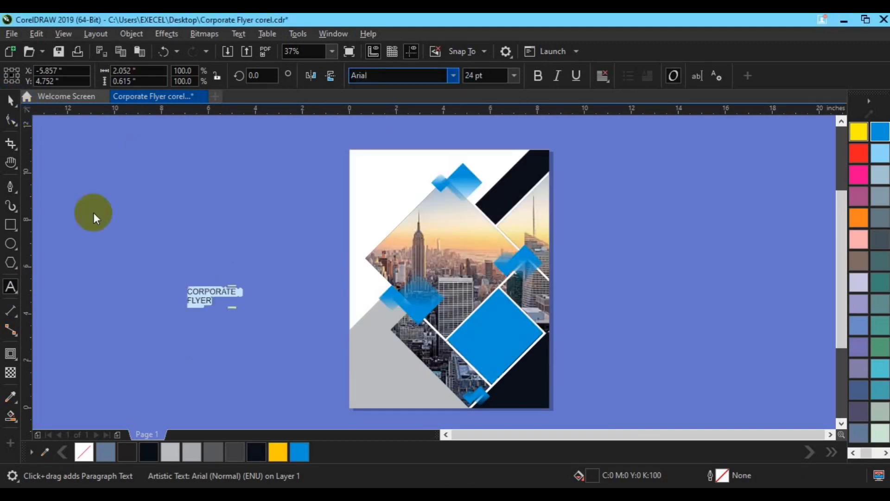
{"action": "left_click", "coordinate": [201, 297]}
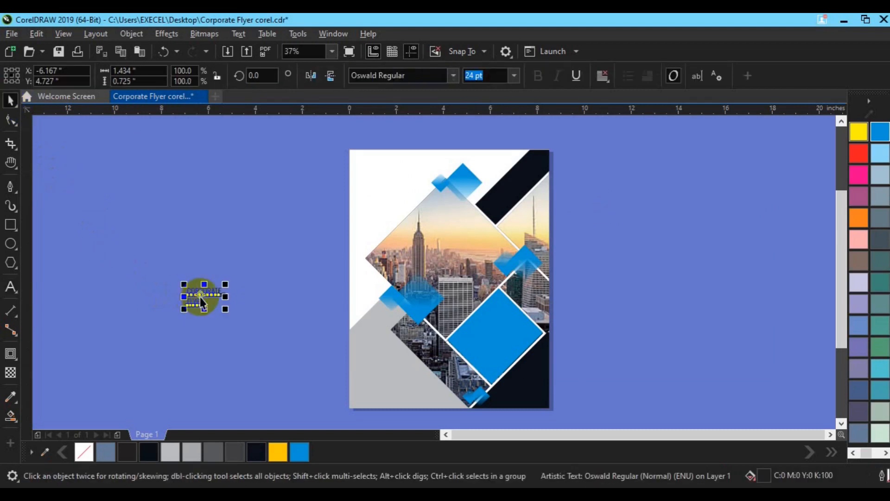
{"action": "left_click_drag", "start_coordinate": [200, 296], "coordinate": [380, 192]}
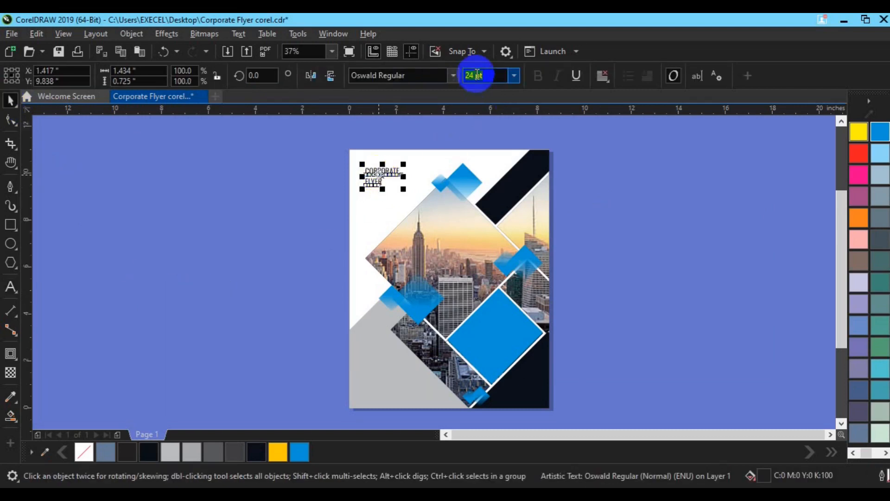
Step: Set the title to 48 pt, split it into separate lines and fill "CORPORATE" with Sky Blue
{"action": "key", "text": "Return"}
{"action": "mouse_move", "coordinate": [401, 172]}
{"action": "left_mouse_down"}
{"action": "mouse_move", "coordinate": [391, 179]}
{"action": "mouse_move", "coordinate": [394, 173]}
{"action": "left_mouse_up"}
{"action": "left_click", "coordinate": [304, 452]}
Step: Change the font of the "FLYER" line to Oswald Light
{"action": "left_click", "coordinate": [376, 183]}
{"action": "left_click", "coordinate": [452, 77]}
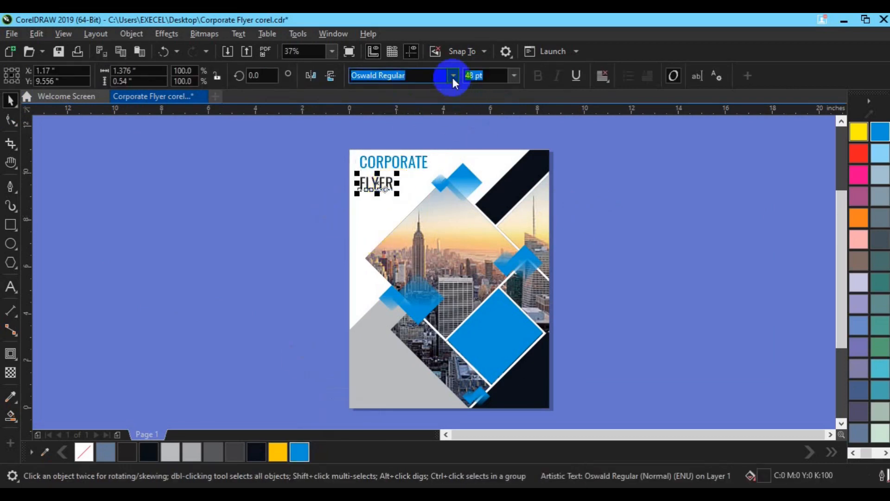
{"action": "left_click", "coordinate": [441, 151]}
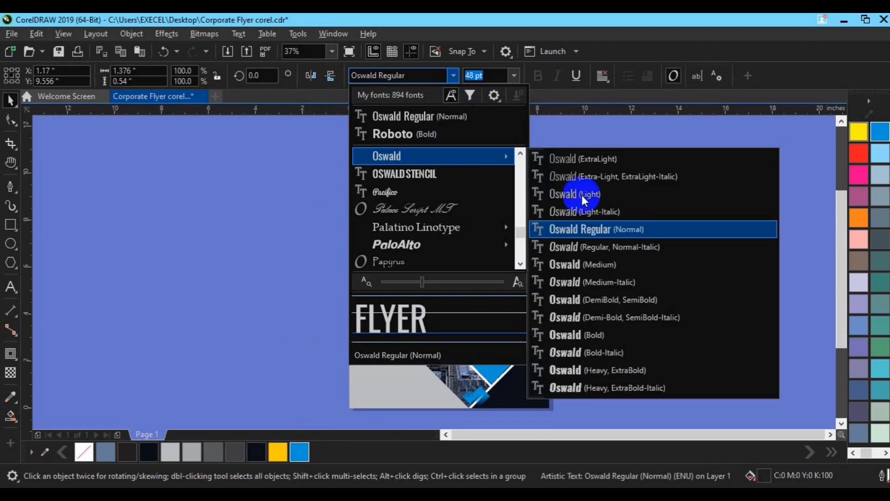
{"action": "left_click", "coordinate": [582, 196]}
{"action": "left_click", "coordinate": [111, 202]}
Step: Move "FLYER" up closer beneath "CORPORATE" and left-align the two title lines
{"action": "scroll", "coordinate": [373, 216], "scroll_direction": "up", "scroll_amount": 1}
{"action": "left_click", "coordinate": [840, 121]}
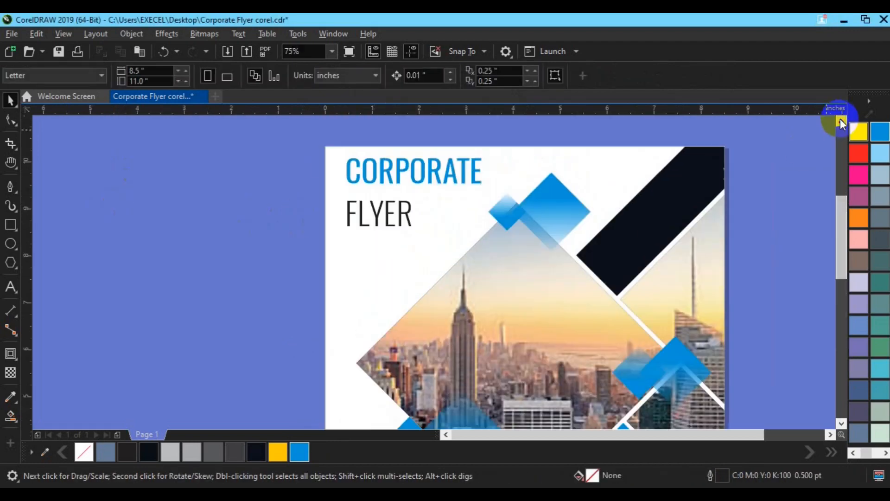
{"action": "left_click", "coordinate": [380, 209]}
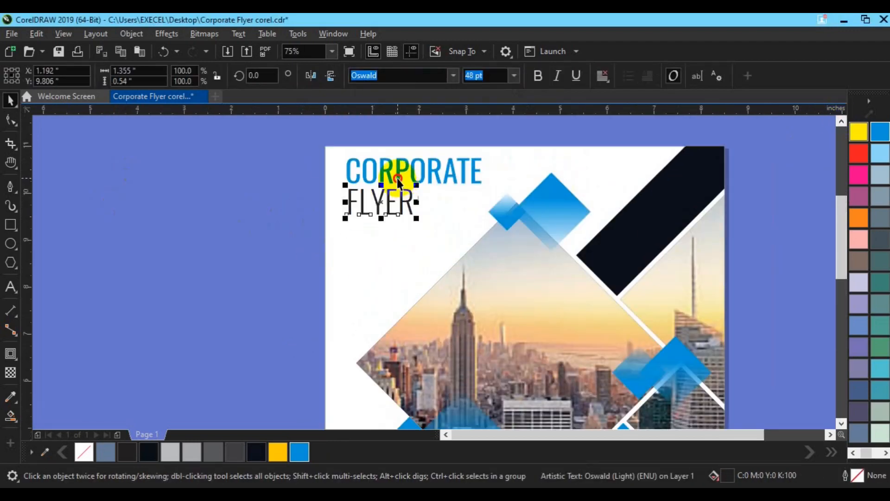
{"action": "left_click", "coordinate": [391, 176], "text": "shift"}
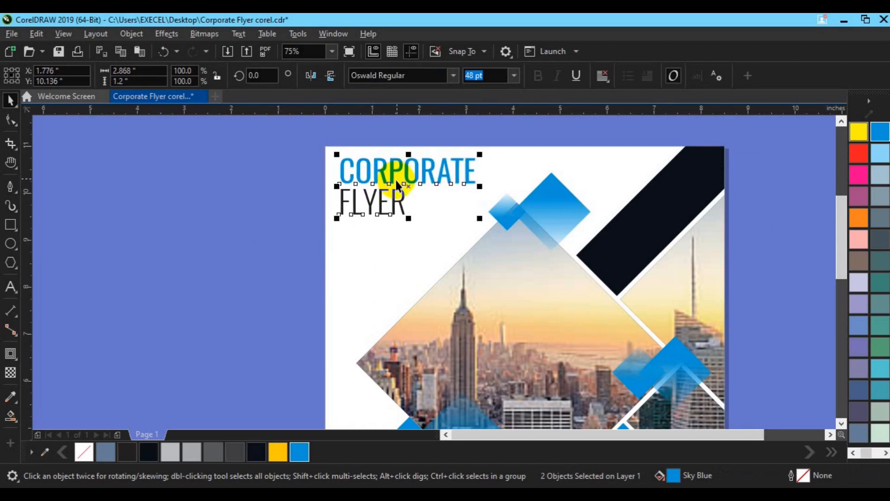
{"action": "key", "text": "Escape"}
Step: Draw a thin bar about 0.89 in wide just below "FLYER", filled with Sky Blue and without an outline
{"action": "left_click", "coordinate": [10, 225]}
{"action": "left_click_drag", "start_coordinate": [339, 215], "coordinate": [380, 218]}
{"action": "key", "text": "space"}
{"action": "left_click", "coordinate": [300, 450]}
{"action": "key", "text": "Down"}
{"action": "left_click_drag", "start_coordinate": [360, 227], "coordinate": [361, 225]}
{"action": "scroll", "coordinate": [360, 225], "scroll_direction": "up", "scroll_amount": 1}
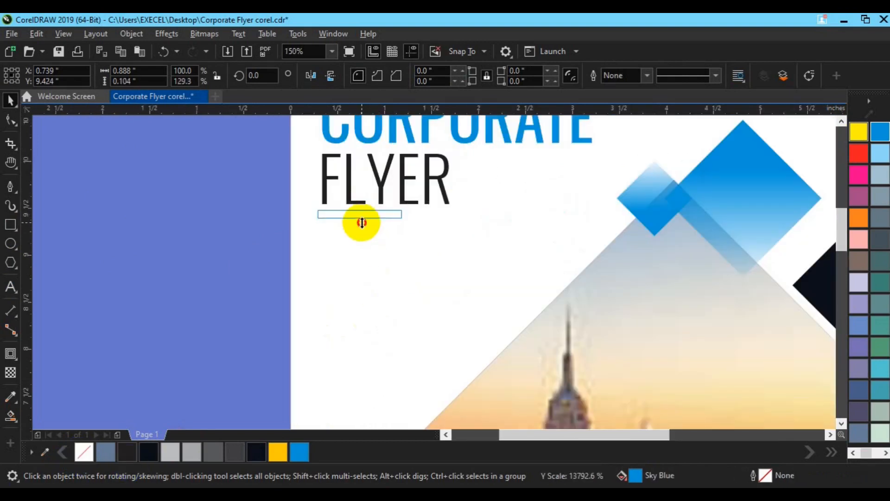
Step: Left-align the two title lines with the blue bar
{"action": "left_click", "coordinate": [345, 183]}
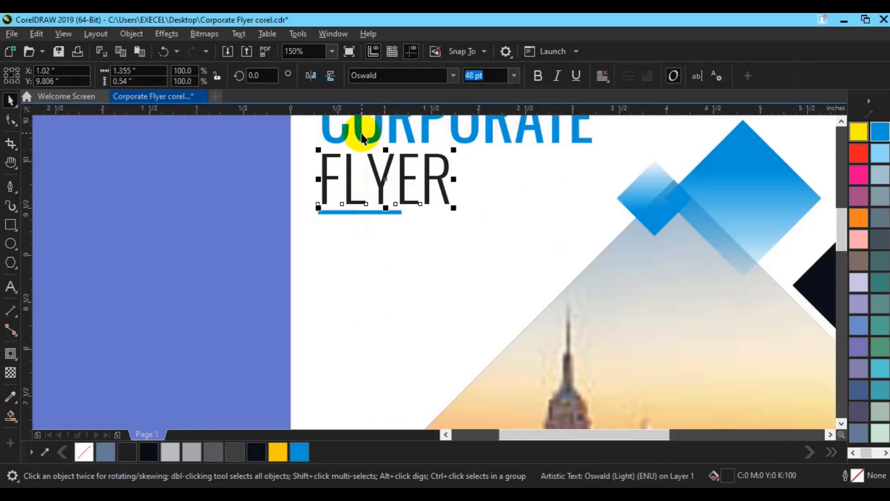
{"action": "left_click", "coordinate": [394, 212], "text": "shift"}
{"action": "key", "text": "l"}
{"action": "left_click", "coordinate": [176, 311]}
Step: Create a paragraph text frame about 2.24 by 0.66 in below the blue bar and fill it with lorem ipsum text
{"action": "left_click_drag", "start_coordinate": [319, 245], "coordinate": [528, 306]}
{"action": "key", "text": "ctrl+a"}
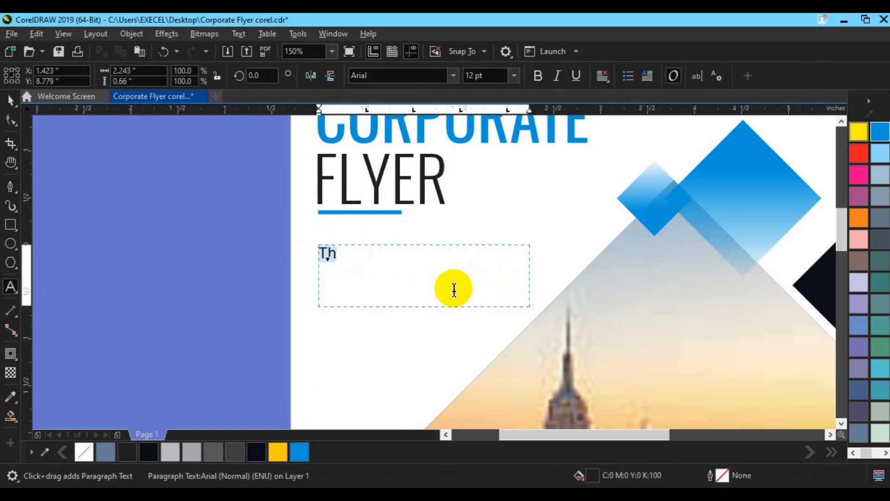
{"action": "key", "text": "ctrl+v"}
{"action": "key", "text": "ctrl+a"}
Step: Set the lorem ipsum paragraph's font to Roboto at 10 pt
{"action": "left_click", "coordinate": [454, 77]}
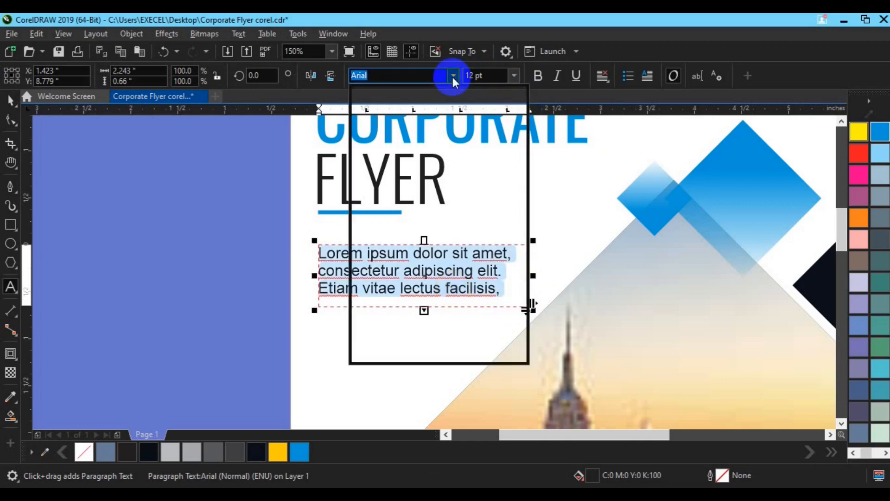
{"action": "left_click", "coordinate": [430, 154]}
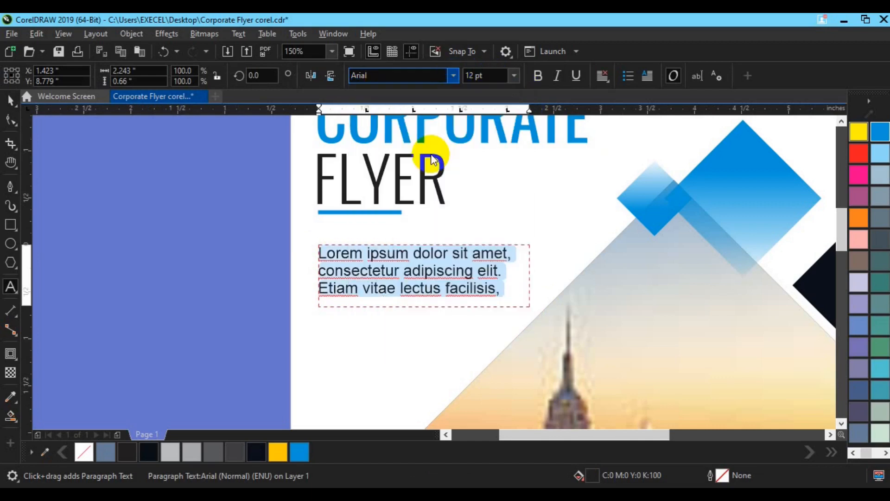
{"action": "left_click", "coordinate": [536, 82]}
{"action": "left_click", "coordinate": [537, 80]}
{"action": "left_click", "coordinate": [471, 76]}
{"action": "type", "text": "10"}
{"action": "key", "text": "Return"}
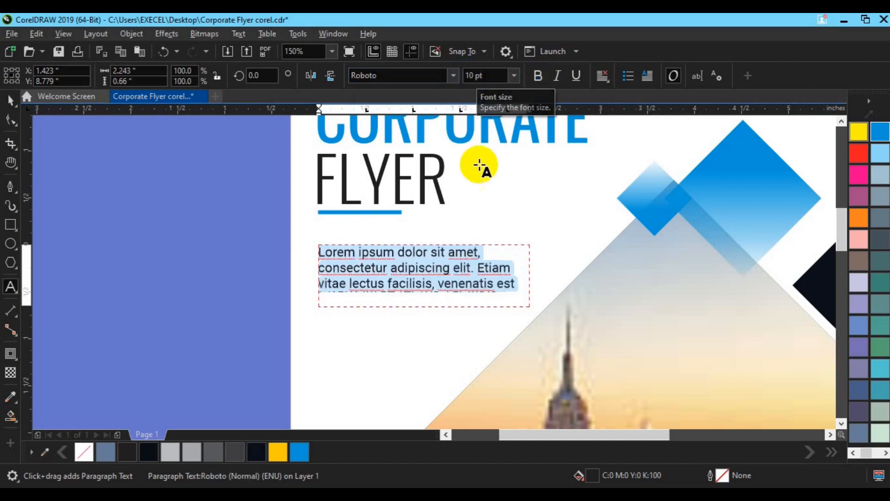
Step: Widen the paragraph frame to about 2.5 in and edit the wording to fill three lines ending in "veneorci eu suscipit."
{"action": "left_click_drag", "start_coordinate": [532, 278], "coordinate": [560, 268]}
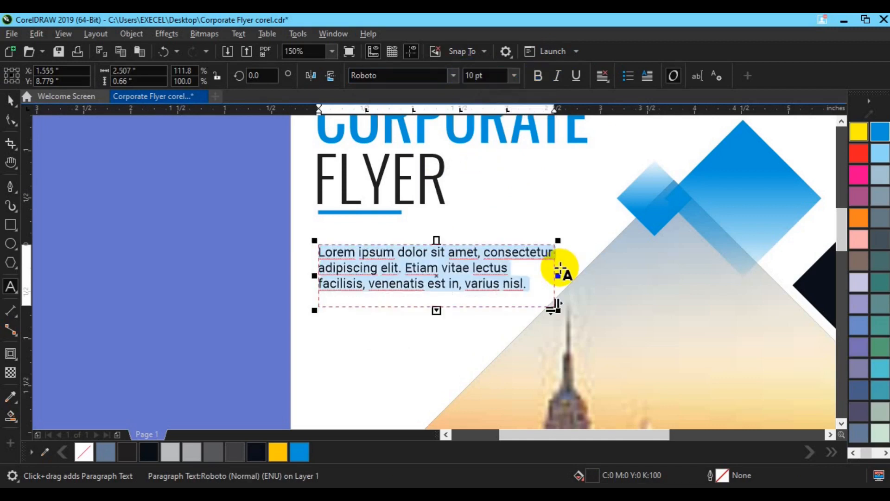
{"action": "left_click", "coordinate": [449, 287]}
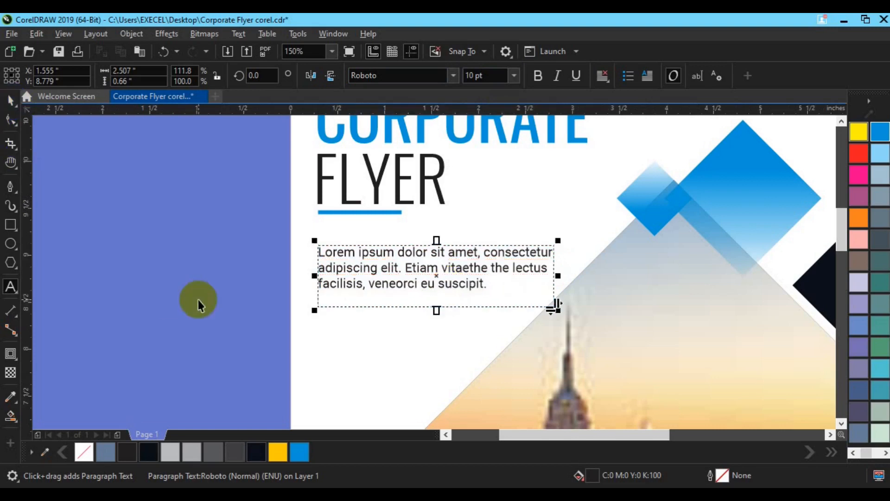
Step: Place a spare copy of the paragraph over the skyline photo, convert the original to curves and move it up under the blue bar
{"action": "left_click_drag", "start_coordinate": [447, 280], "coordinate": [781, 290]}
{"action": "left_click", "coordinate": [458, 273]}
{"action": "left_click_drag", "start_coordinate": [417, 268], "coordinate": [412, 215]}
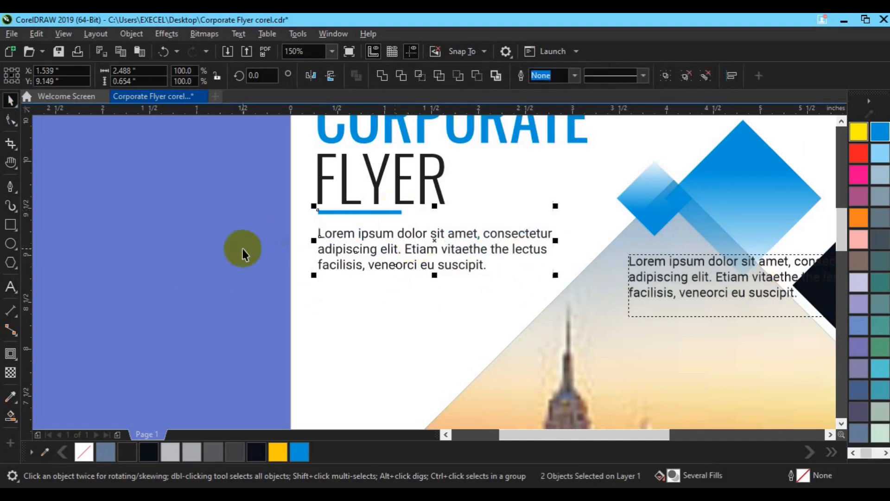
Step: Copy the three-line curve paragraph directly below itself in the white area
{"action": "left_click", "coordinate": [766, 279]}
{"action": "scroll", "coordinate": [771, 279], "scroll_direction": "down", "scroll_amount": 1}
{"action": "left_click_drag", "start_coordinate": [640, 381], "coordinate": [397, 330]}
{"action": "left_click", "coordinate": [334, 214]}
{"action": "left_click", "coordinate": [340, 208]}
{"action": "left_click_drag", "start_coordinate": [340, 210], "coordinate": [348, 237]}
{"action": "right_click", "coordinate": [348, 238]}
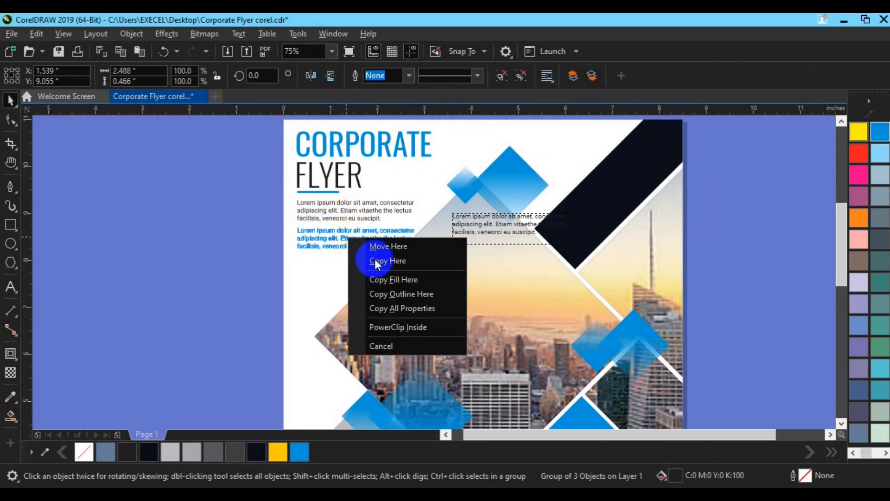
{"action": "left_click", "coordinate": [376, 261]}
Step: Left-align the two paragraphs with the "CORPORATE FLYER" title lines
{"action": "left_click", "coordinate": [324, 217], "text": "shift"}
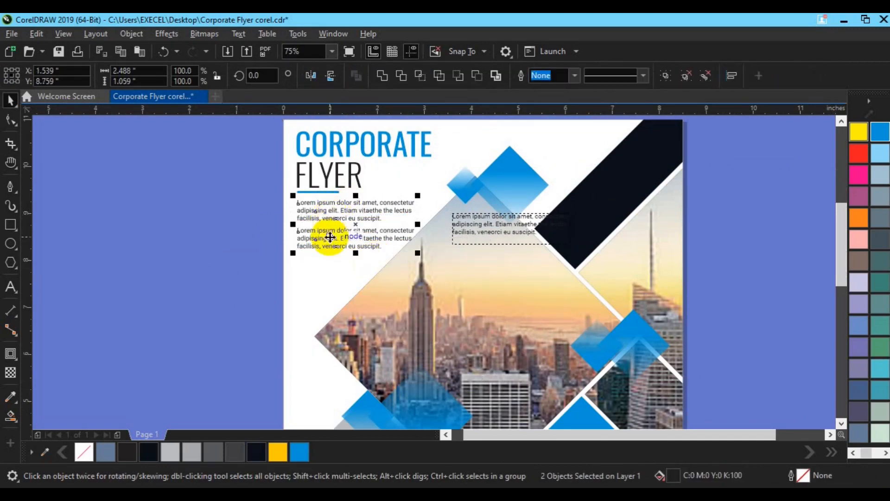
{"action": "left_click", "coordinate": [330, 183], "text": "shift"}
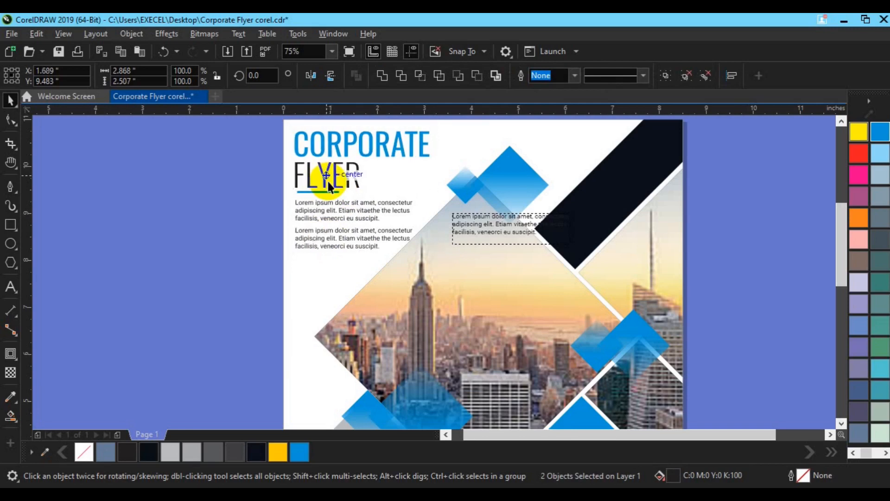
{"action": "left_click_drag", "start_coordinate": [329, 182], "coordinate": [326, 182]}
Step: Move the spare editable paragraph from the photo onto the grey bottom-corner shape and place a duplicate outside the page's left edge
{"action": "key", "text": "h"}
{"action": "left_click_drag", "start_coordinate": [491, 397], "coordinate": [508, 166]}
{"action": "left_click_drag", "start_coordinate": [517, 252], "coordinate": [520, 263]}
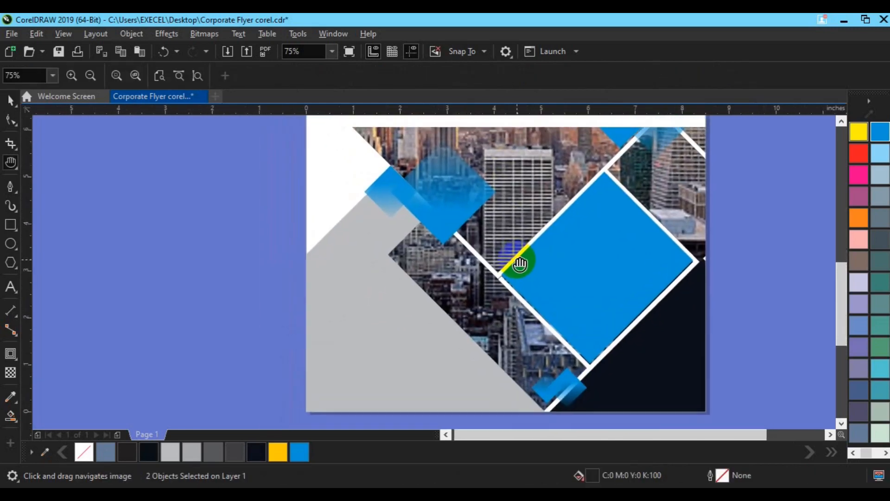
{"action": "scroll", "coordinate": [520, 263], "scroll_direction": "down", "scroll_amount": 1}
{"action": "key", "text": "space"}
{"action": "left_click_drag", "start_coordinate": [519, 132], "coordinate": [445, 326]}
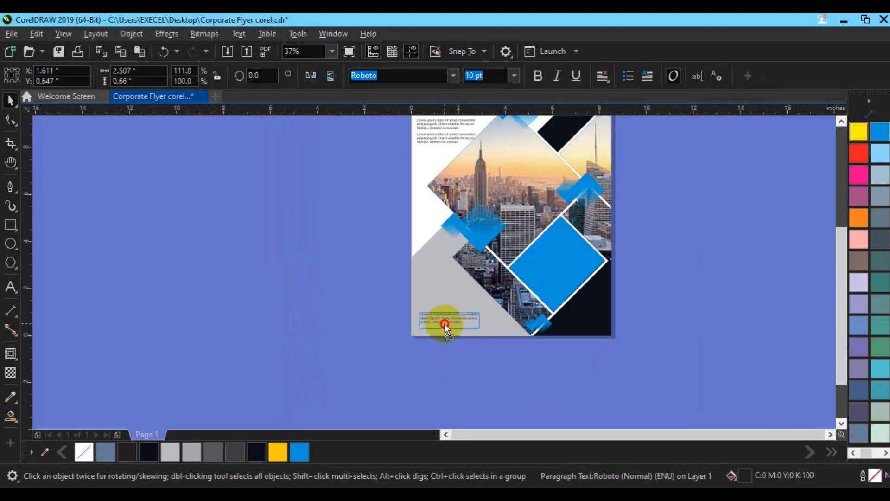
{"action": "scroll", "coordinate": [444, 319], "scroll_direction": "up", "scroll_amount": 1}
{"action": "left_click_drag", "start_coordinate": [514, 308], "coordinate": [530, 306]}
{"action": "key", "text": "ctrl+d"}
{"action": "left_click_drag", "start_coordinate": [467, 295], "coordinate": [225, 315]}
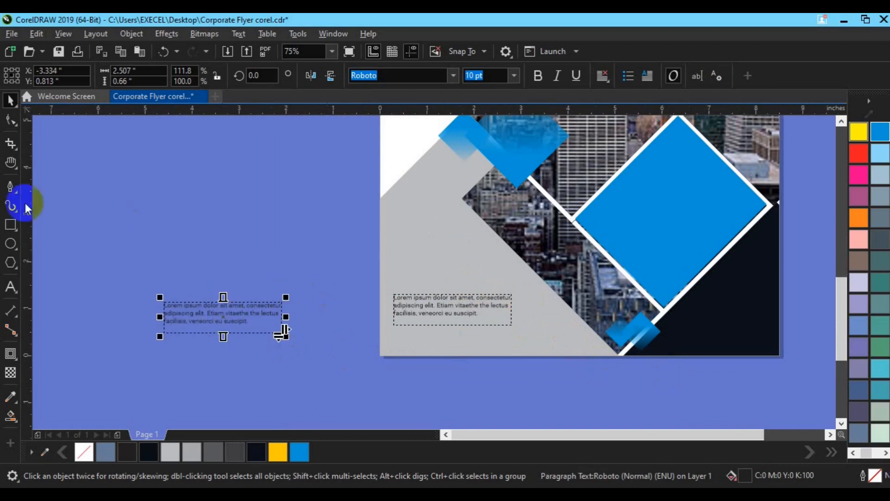
Step: Shorten the grey-area paragraph to two lines ending in "Etiam vitaethe the." and convert it to curves
{"action": "left_click", "coordinate": [11, 283]}
{"action": "left_click", "coordinate": [432, 301]}
{"action": "key", "text": "ctrl+a"}
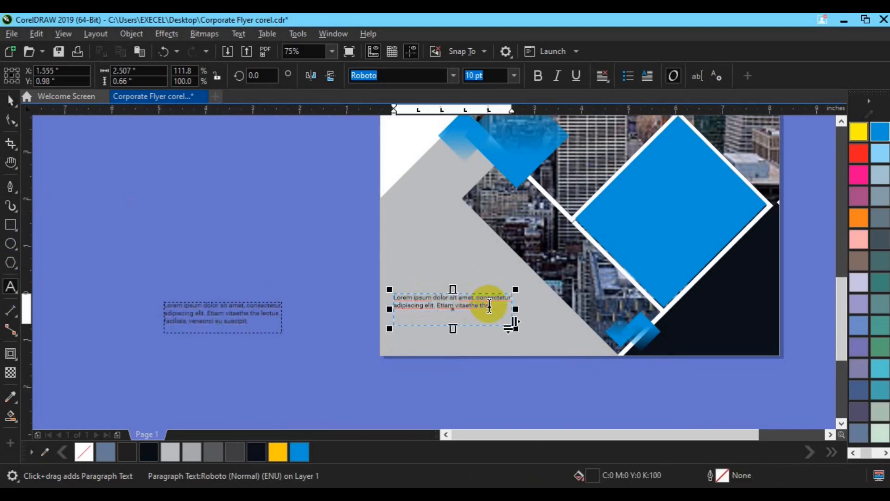
{"action": "left_click", "coordinate": [6, 103]}
{"action": "key", "text": "ctrl+q"}
{"action": "left_click", "coordinate": [525, 405]}
Step: Recolour the grey bottom-corner shape to 10% black
{"action": "scroll", "coordinate": [525, 404], "scroll_direction": "up", "scroll_amount": 1}
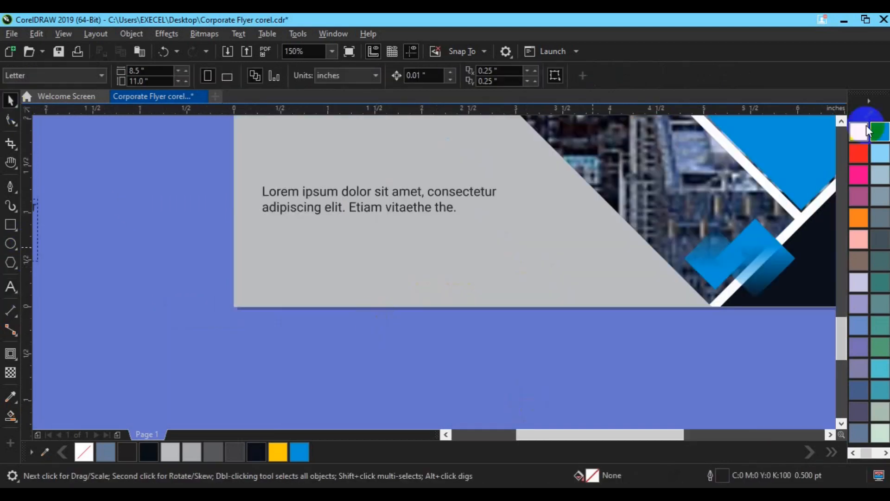
{"action": "left_click", "coordinate": [844, 120]}
{"action": "left_click", "coordinate": [843, 120]}
{"action": "left_click", "coordinate": [844, 122]}
{"action": "left_click", "coordinate": [362, 241]}
{"action": "left_click", "coordinate": [855, 454]}
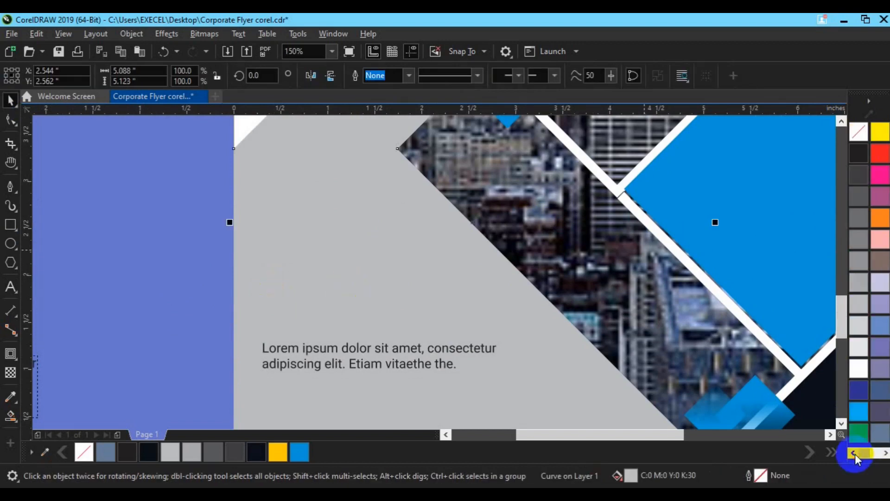
{"action": "left_click", "coordinate": [859, 368]}
{"action": "left_click", "coordinate": [858, 347]}
{"action": "left_click", "coordinate": [413, 373]}
{"action": "left_click", "coordinate": [205, 338]}
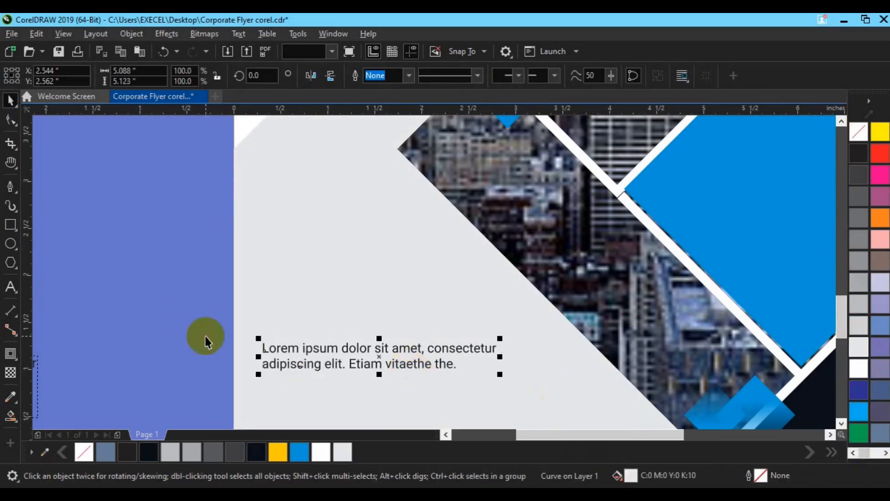
Step: Add the artistic text "OUR SERVICES" above the short paragraph in Oswald Regular at 12 pt
{"action": "left_click", "coordinate": [18, 288]}
{"action": "left_click", "coordinate": [293, 306]}
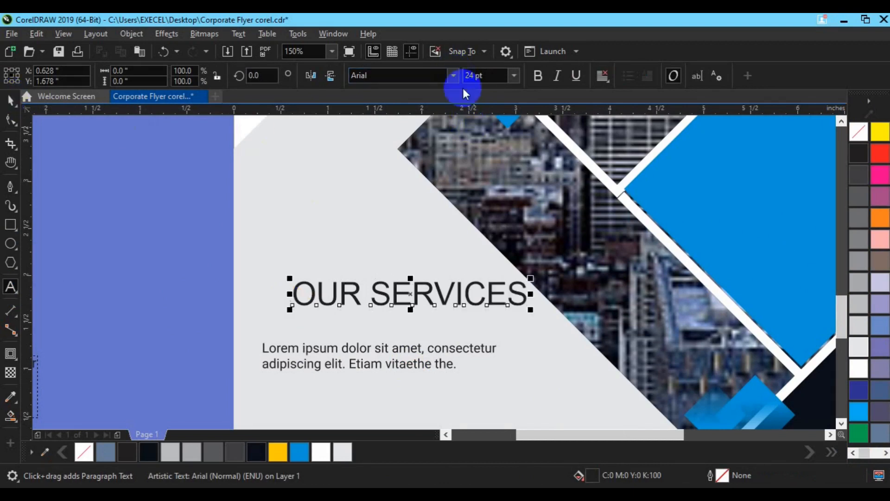
{"action": "left_click", "coordinate": [453, 76]}
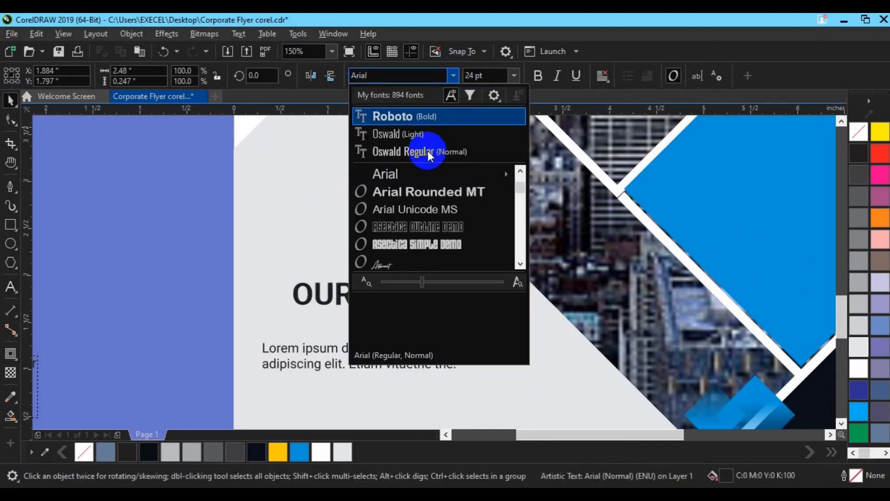
{"action": "left_click", "coordinate": [427, 151]}
{"action": "left_click", "coordinate": [471, 77]}
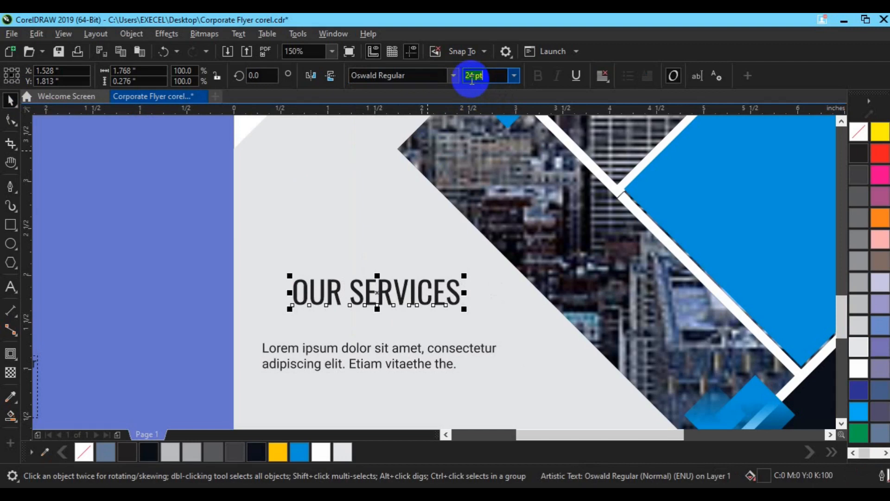
{"action": "type", "text": "12"}
{"action": "key", "text": "Return"}
Step: Split the "OUR SERVICES" heading into words, fill "OUR" with Sky Blue and group the two words
{"action": "key", "text": "ctrl+k"}
{"action": "left_click", "coordinate": [303, 333]}
{"action": "left_click", "coordinate": [303, 300]}
{"action": "left_click", "coordinate": [299, 452]}
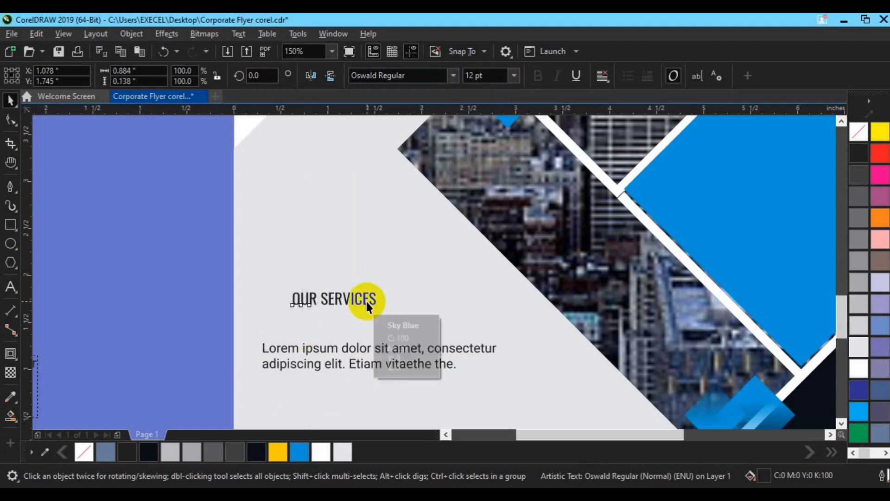
{"action": "left_click", "coordinate": [367, 301], "text": "shift"}
{"action": "key", "text": "ctrl+g"}
Step: Move the "OUR SERVICES" heading up and left on the light grey shape and place the short paragraph right beneath it
{"action": "left_click_drag", "start_coordinate": [367, 301], "coordinate": [306, 260]}
{"action": "left_click_drag", "start_coordinate": [330, 353], "coordinate": [339, 281]}
{"action": "left_click", "coordinate": [327, 380]}
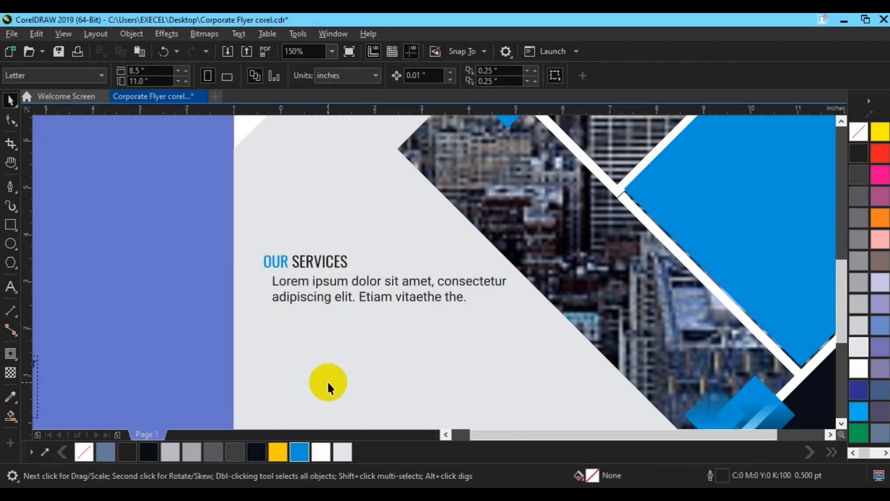
Step: Save the file, insert the ⌘ glyph in front of the short paragraph and fill it with Sky Blue
{"action": "scroll", "coordinate": [327, 380], "scroll_direction": "down", "scroll_amount": 2}
{"action": "key", "text": "ctrl+F11"}
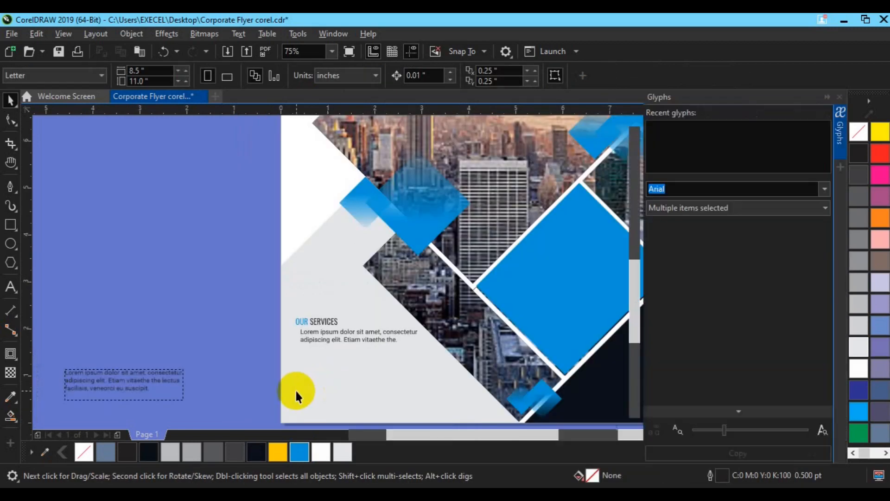
{"action": "key", "text": "ctrl+s"}
{"action": "left_click_drag", "start_coordinate": [654, 135], "coordinate": [188, 340]}
{"action": "left_click", "coordinate": [299, 452]}
Step: Ungroup the "OUR SERVICES" heading, fill "SERVICES" with Sky Blue and "OUR" with the dark navy colour, and regroup the words
{"action": "left_click", "coordinate": [511, 74]}
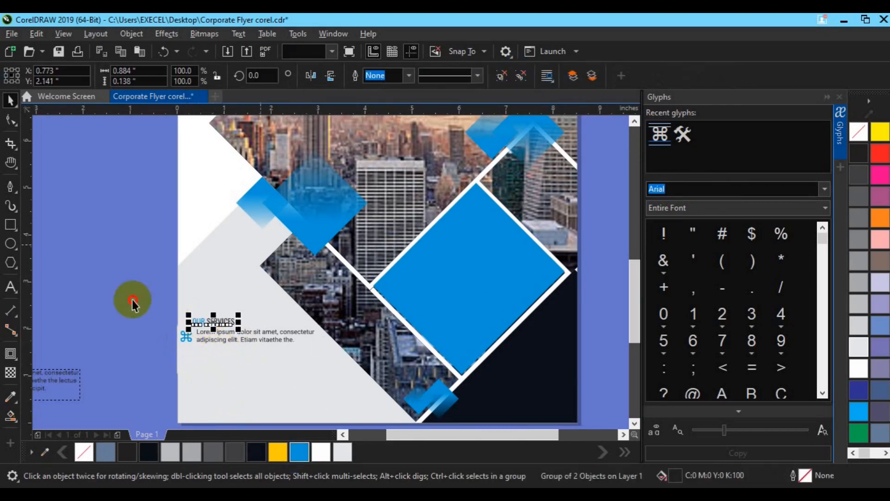
{"action": "left_click", "coordinate": [133, 300]}
{"action": "left_click", "coordinate": [227, 322]}
{"action": "left_click", "coordinate": [300, 452]}
{"action": "left_click", "coordinate": [165, 316]}
{"action": "left_click", "coordinate": [199, 324]}
{"action": "left_click", "coordinate": [257, 451]}
{"action": "left_click_drag", "start_coordinate": [159, 302], "coordinate": [251, 328]}
{"action": "key", "text": "ctrl+g"}
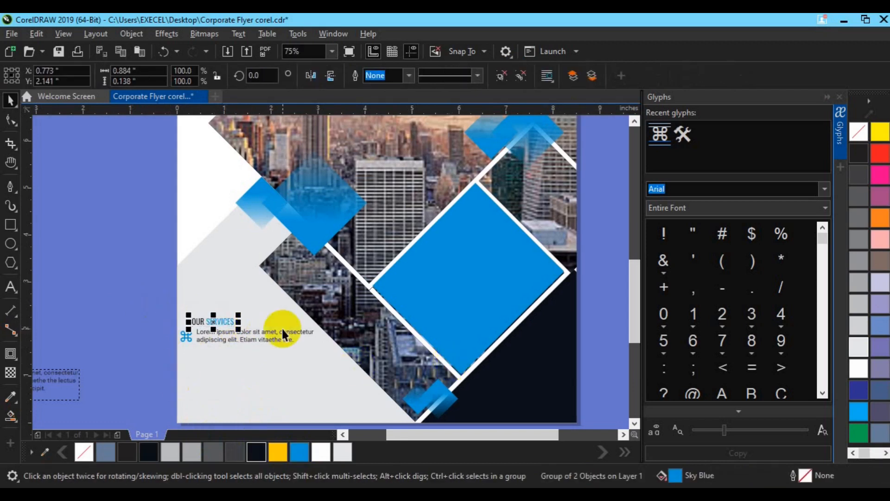
Step: Align the ⌘ icon with the short paragraph, adjust the spacing between them and group the two
{"action": "scroll", "coordinate": [284, 328], "scroll_direction": "up", "scroll_amount": 1}
{"action": "left_click", "coordinate": [343, 435]}
{"action": "left_click", "coordinate": [152, 351]}
{"action": "left_click", "coordinate": [193, 351], "text": "shift"}
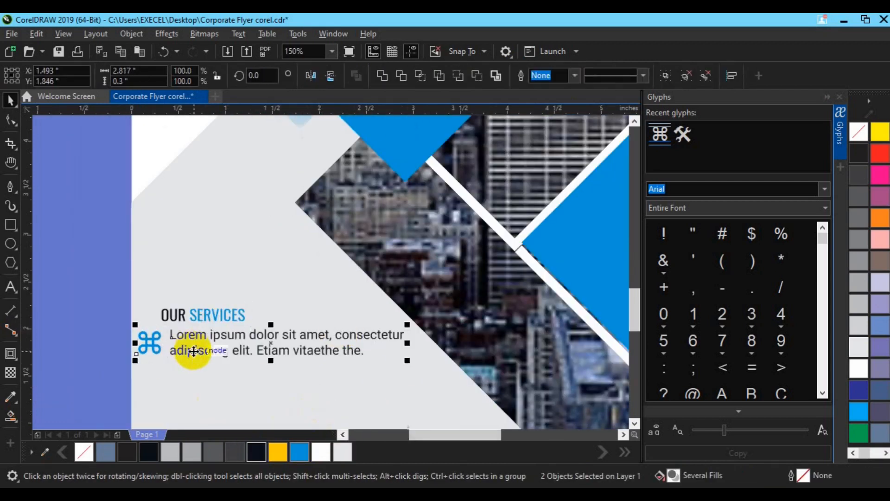
{"action": "left_click", "coordinate": [145, 344]}
{"action": "left_click", "coordinate": [232, 355], "text": "shift"}
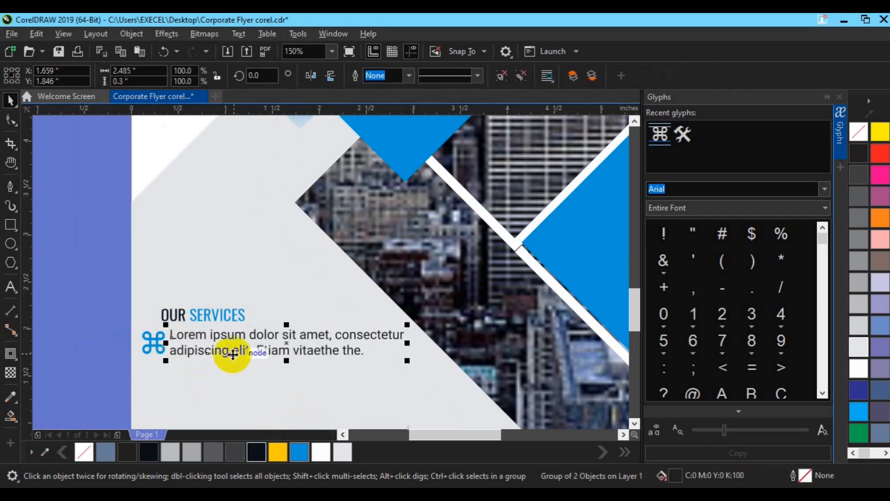
{"action": "key", "text": "ctrl+g"}
{"action": "left_click", "coordinate": [634, 423]}
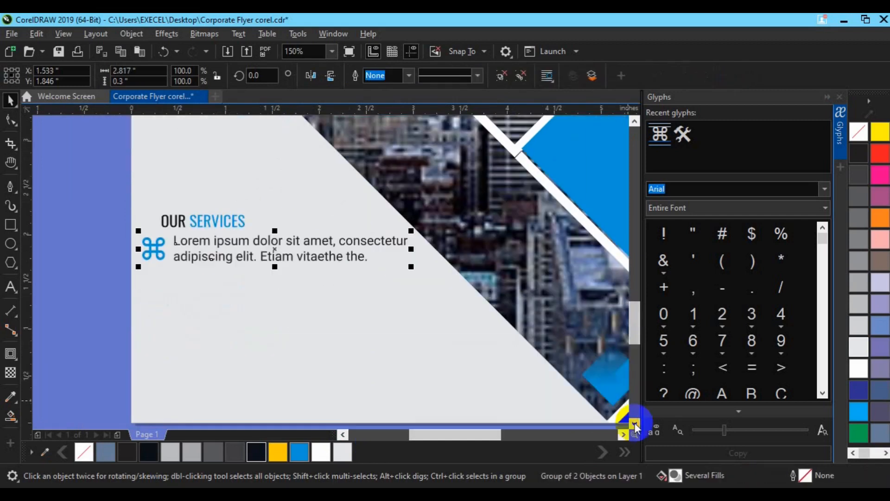
Step: Copy the icon-and-paragraph row directly beneath itself and repeat the copy to make four evenly spaced rows
{"action": "left_click_drag", "start_coordinate": [278, 249], "coordinate": [277, 291]}
{"action": "right_click", "coordinate": [278, 291]}
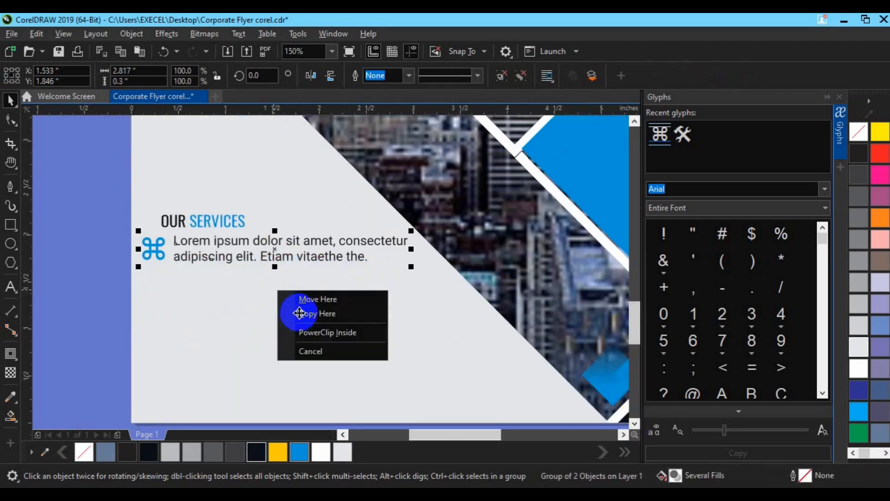
{"action": "left_click", "coordinate": [299, 312]}
{"action": "key", "text": "ctrl+r"}
{"action": "key", "text": "ctrl+r"}
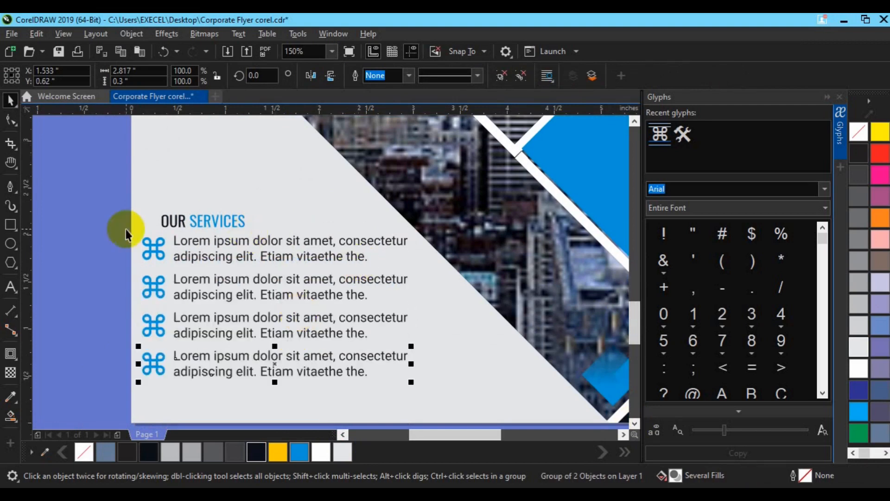
Step: Group the four service rows and left-align them with the "OUR SERVICES" heading
{"action": "left_click", "coordinate": [141, 264]}
{"action": "left_click_drag", "start_coordinate": [143, 264], "coordinate": [474, 383]}
{"action": "key", "text": "ctrl+g"}
{"action": "left_click", "coordinate": [182, 219], "text": "shift"}
{"action": "key", "text": "l"}
{"action": "key", "text": "Left"}
Step: Insert the crossed hammer-and-wrench glyph above the "OUR SERVICES" heading and hide the glyph list
{"action": "left_click", "coordinate": [683, 135]}
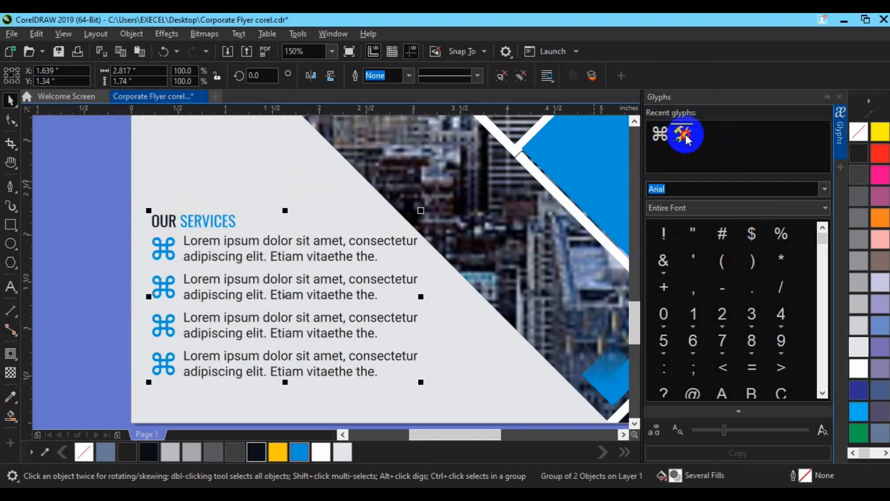
{"action": "left_click", "coordinate": [295, 162]}
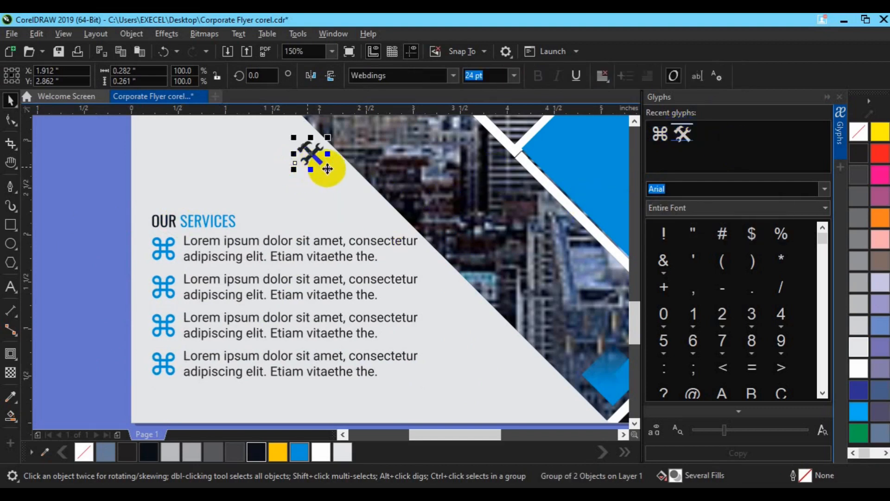
{"action": "left_click", "coordinate": [841, 152]}
Step: Group the "CORPORATE FLYER" title with the body text beneath it
{"action": "scroll", "coordinate": [675, 237], "scroll_direction": "down", "scroll_amount": 2}
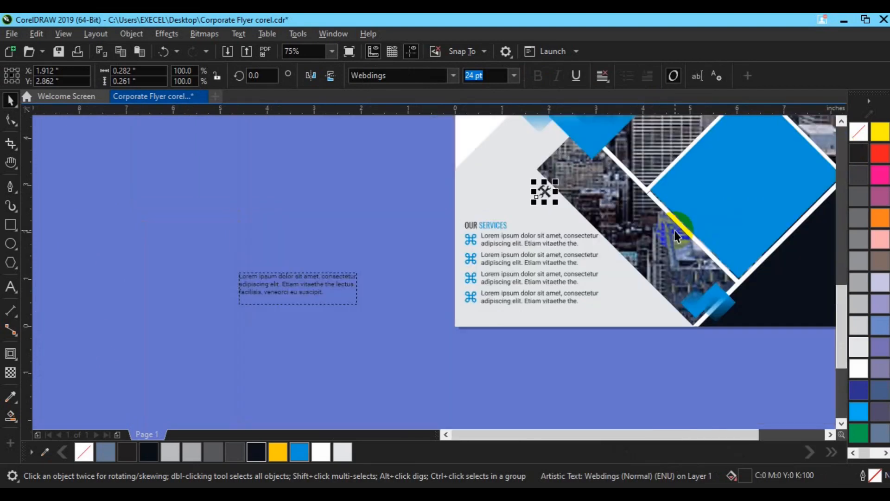
{"action": "scroll", "coordinate": [675, 236], "scroll_direction": "up", "scroll_amount": 2}
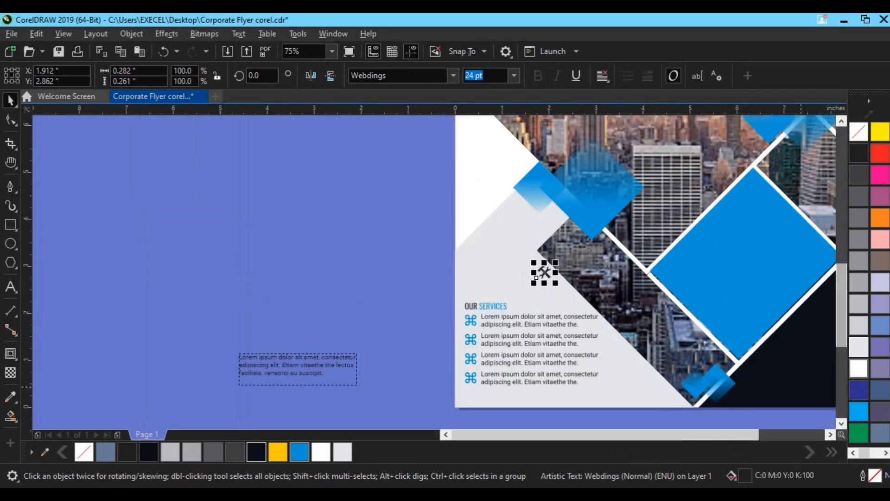
{"action": "left_click", "coordinate": [751, 253]}
{"action": "key", "text": "h"}
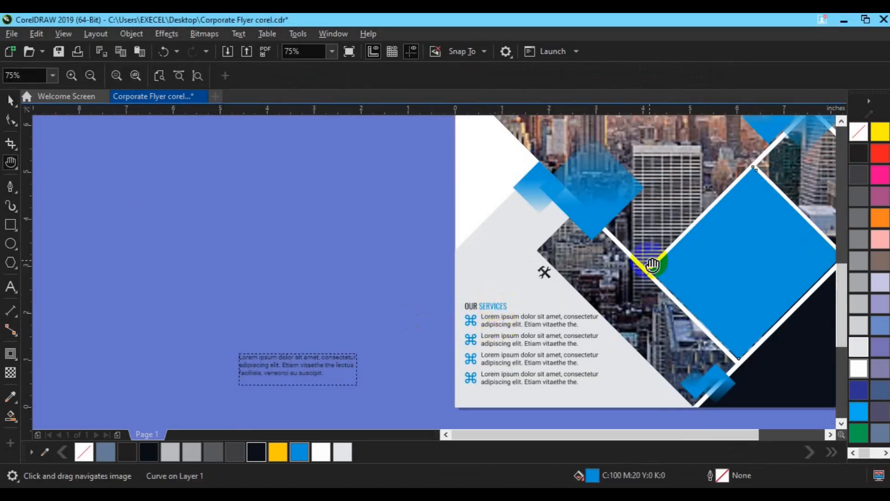
{"action": "left_click_drag", "start_coordinate": [678, 203], "coordinate": [498, 248]}
{"action": "scroll", "coordinate": [498, 248], "scroll_direction": "down", "scroll_amount": 1}
{"action": "left_click_drag", "start_coordinate": [533, 206], "coordinate": [456, 255]}
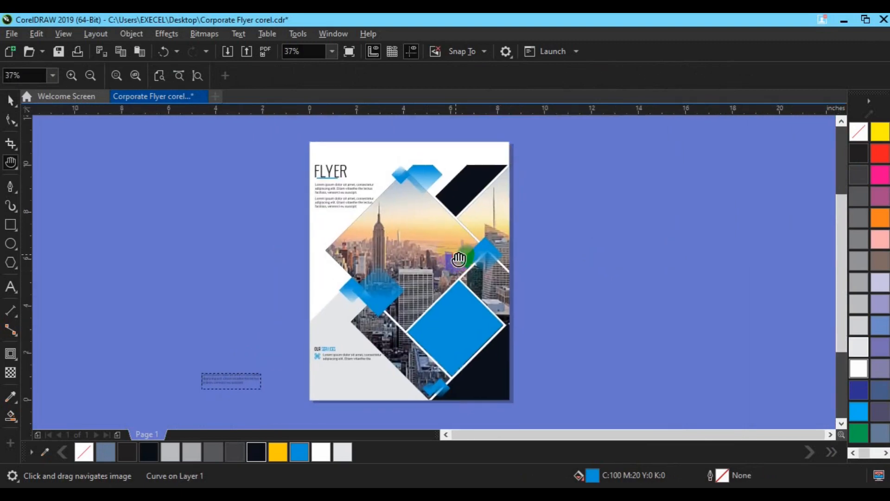
{"action": "key", "text": "space"}
{"action": "left_click", "coordinate": [331, 372]}
{"action": "left_click", "coordinate": [354, 194]}
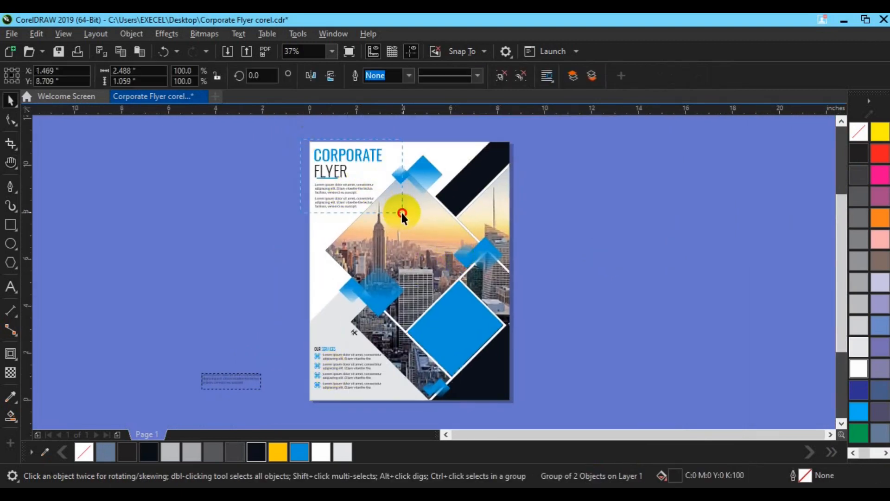
{"action": "left_click_drag", "start_coordinate": [402, 213], "coordinate": [402, 213]}
{"action": "key", "text": "ctrl+g"}
{"action": "left_click", "coordinate": [328, 361], "text": "shift"}
{"action": "key", "text": "l"}
{"action": "key", "text": "ctrl+z"}
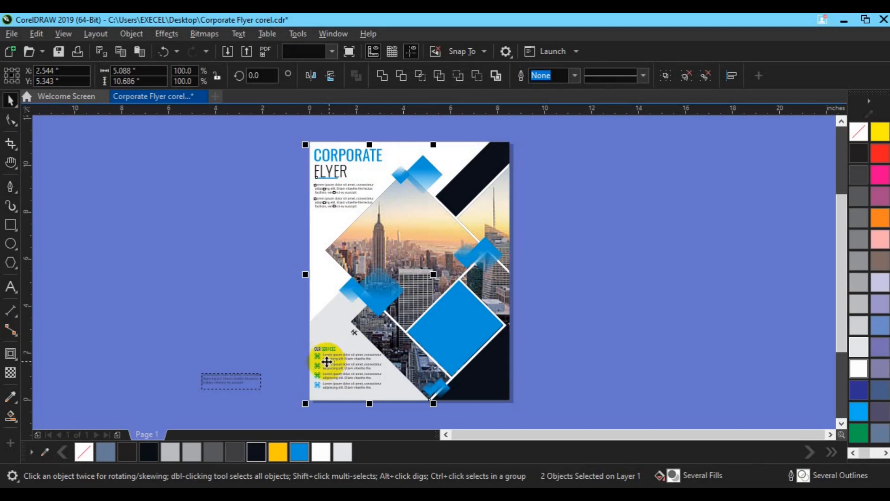
Step: Left-align the "OUR SERVICES" block with the "CORPORATE FLYER" title group
{"action": "left_click", "coordinate": [318, 350]}
{"action": "left_click", "coordinate": [337, 156], "text": "shift"}
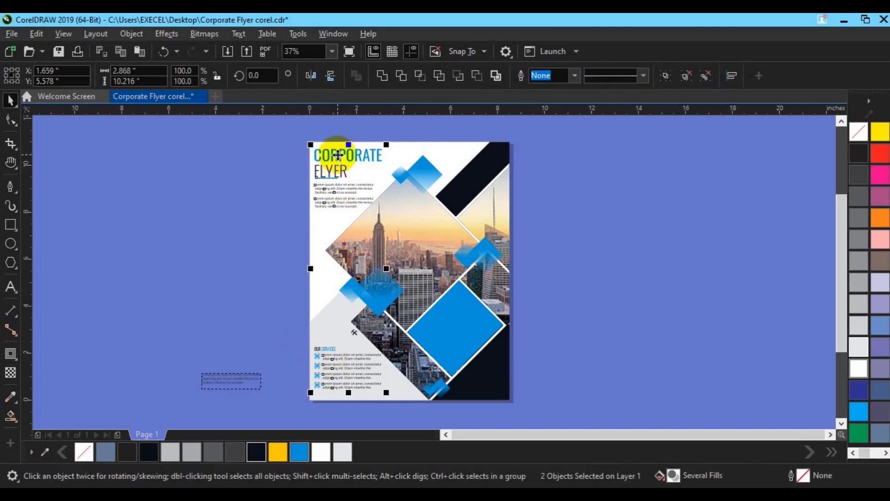
{"action": "left_click", "coordinate": [552, 316]}
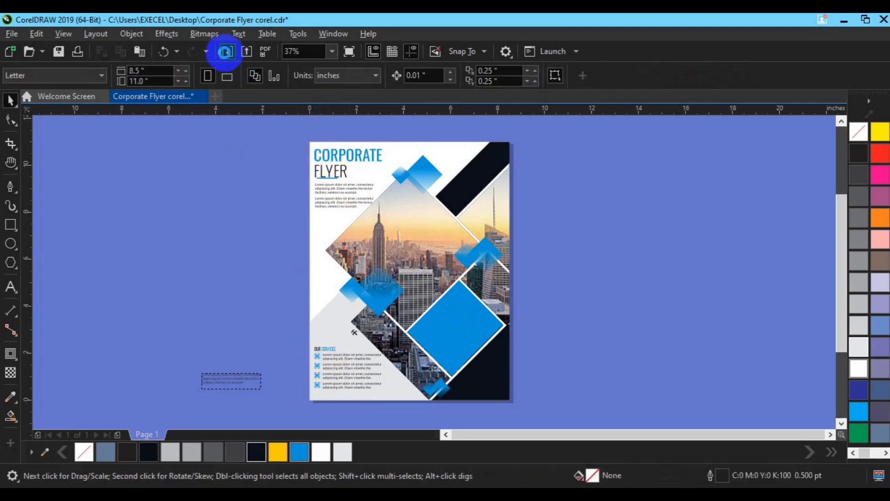
Step: Import the QR code image images3 and fit it at a small size in the dark navy lower-right corner of the flyer
{"action": "left_click", "coordinate": [226, 51]}
{"action": "scroll", "coordinate": [407, 242], "scroll_direction": "down", "scroll_amount": 15}
{"action": "scroll", "coordinate": [437, 285], "scroll_direction": "down", "scroll_amount": 10}
{"action": "left_click", "coordinate": [310, 236]}
{"action": "left_click", "coordinate": [326, 342]}
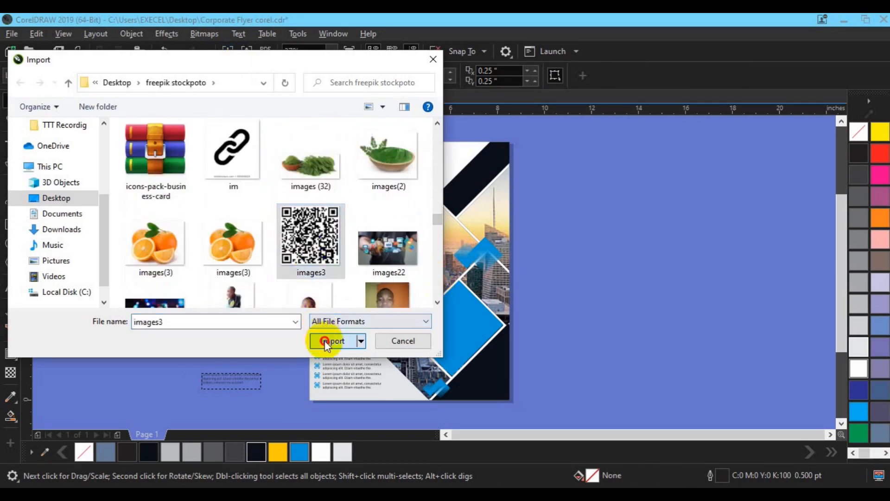
{"action": "left_click_drag", "start_coordinate": [466, 365], "coordinate": [522, 393]}
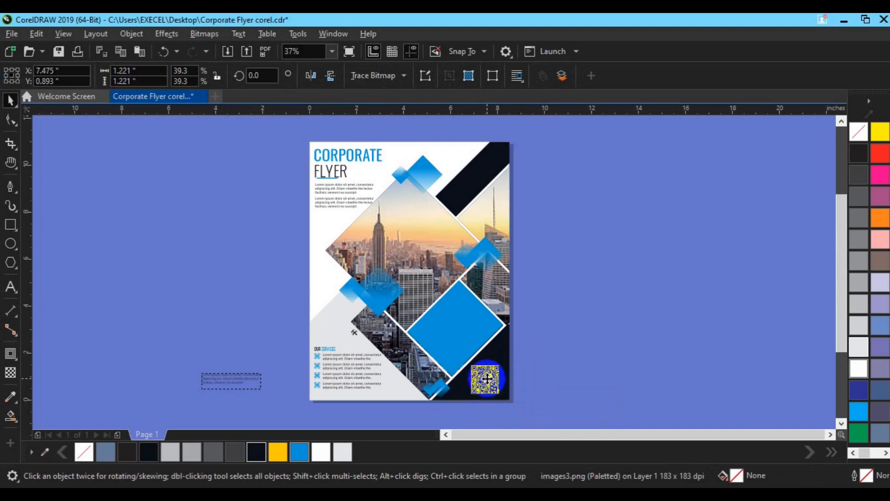
{"action": "left_click_drag", "start_coordinate": [512, 399], "coordinate": [506, 398]}
Step: Enlarge the hammer-and-wrench icon to about 230% and move it off the page beside the upper-right corner
{"action": "left_click", "coordinate": [318, 359]}
{"action": "left_click_drag", "start_coordinate": [354, 340], "coordinate": [371, 342]}
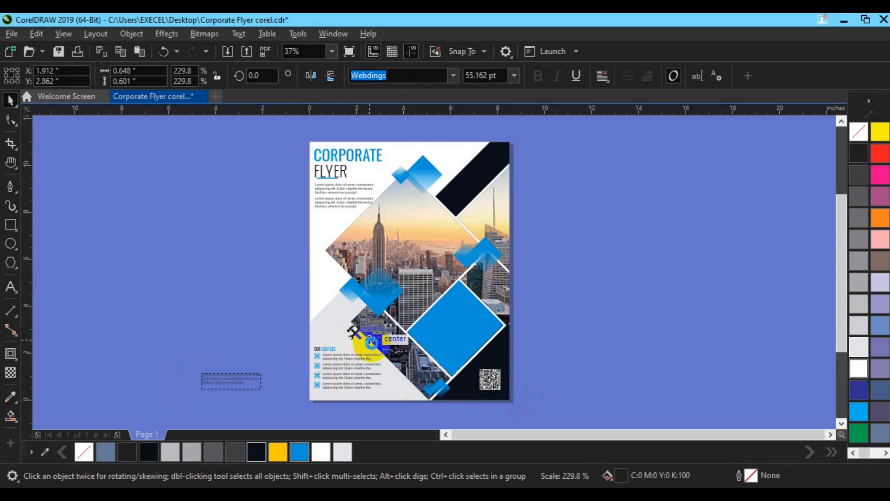
{"action": "left_click_drag", "start_coordinate": [445, 159], "coordinate": [544, 149]}
Step: Delete the spare paragraph frame beside the page and the fourth row of the services list
{"action": "left_click", "coordinate": [244, 380]}
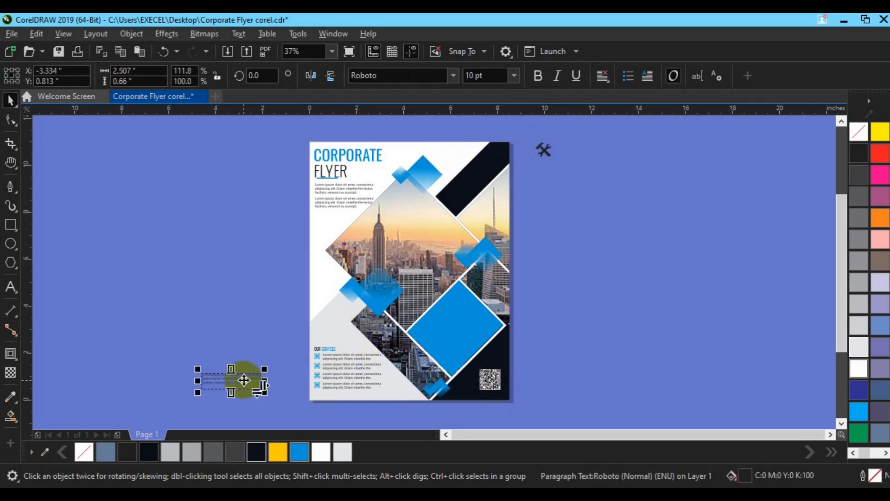
{"action": "key", "text": "Delete"}
{"action": "left_click", "coordinate": [364, 400]}
{"action": "scroll", "coordinate": [364, 394], "scroll_direction": "up", "scroll_amount": 2}
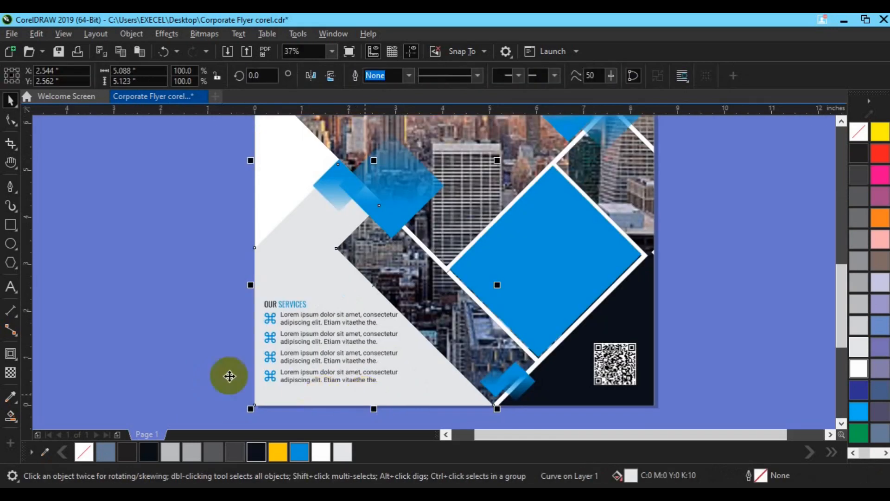
{"action": "left_click", "coordinate": [272, 336]}
{"action": "left_click_drag", "start_coordinate": [216, 360], "coordinate": [464, 397]}
{"action": "key", "text": "Delete"}
Step: Nudge the "OUR SERVICES" heading and its three rows up slightly
{"action": "left_click", "coordinate": [744, 298]}
{"action": "left_click", "coordinate": [266, 307]}
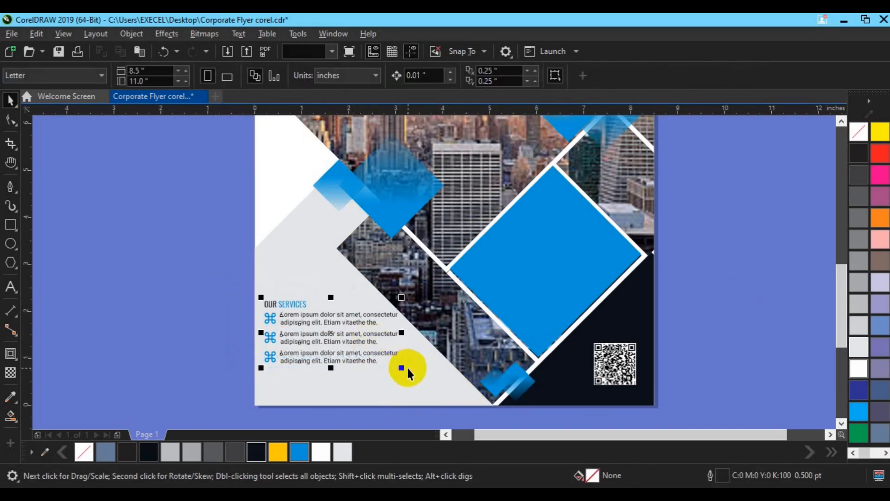
{"action": "key", "text": "Up"}
{"action": "key", "text": "Up"}
{"action": "key", "text": "Up"}
{"action": "key", "text": "Up"}
{"action": "key", "text": "Up"}
{"action": "key", "text": "Up"}
{"action": "left_click", "coordinate": [42, 295]}
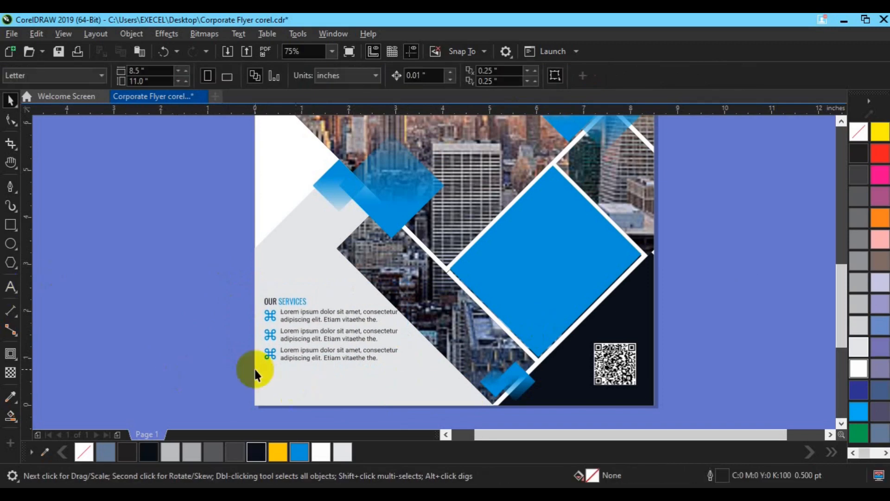
Step: Add the text "Call Us Today" beneath the services rows and set its font size to 12 pt
{"action": "key", "text": "F8"}
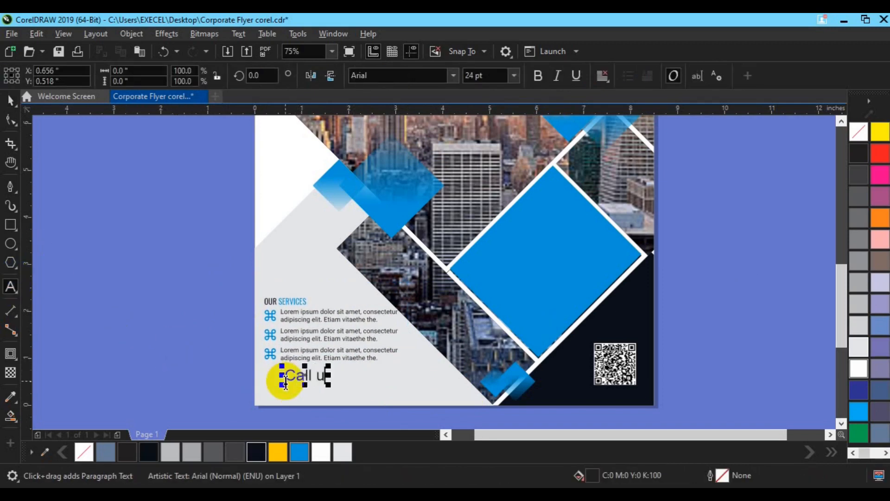
{"action": "left_click", "coordinate": [12, 101]}
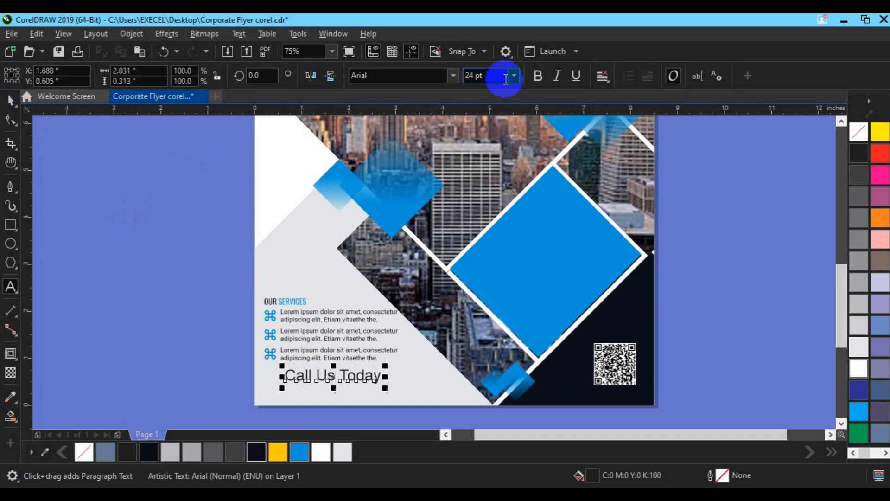
{"action": "double_click", "coordinate": [478, 76]}
{"action": "type", "text": "12"}
{"action": "key", "text": "Return"}
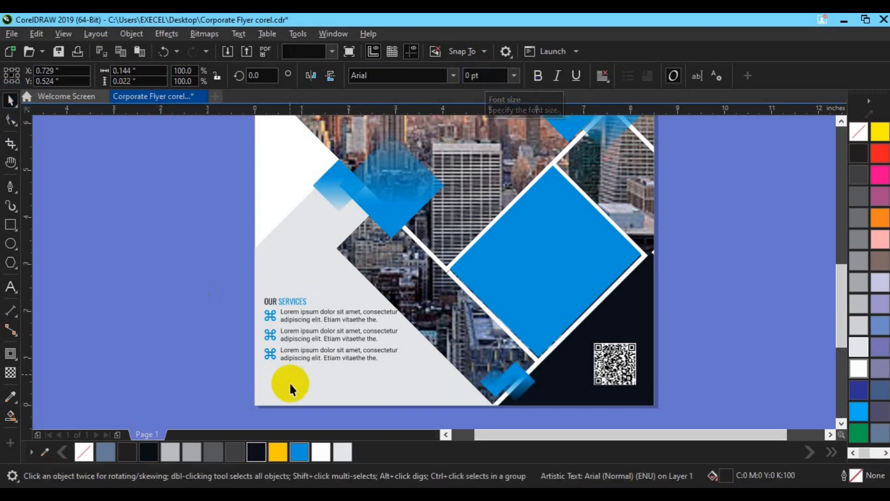
{"action": "left_click", "coordinate": [290, 382]}
{"action": "key", "text": "z"}
{"action": "key", "text": "space"}
{"action": "key", "text": "ctrl+z"}
{"action": "left_click_drag", "start_coordinate": [465, 77], "coordinate": [469, 78]}
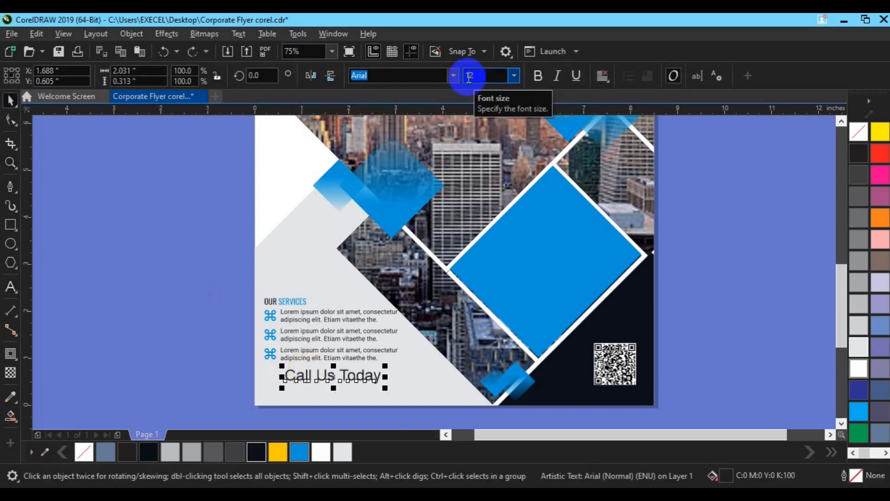
{"action": "key", "text": "Return"}
Step: Add the phone number as a separate text line and make it bold, 24 pt and Sky Blue
{"action": "key", "text": "F8"}
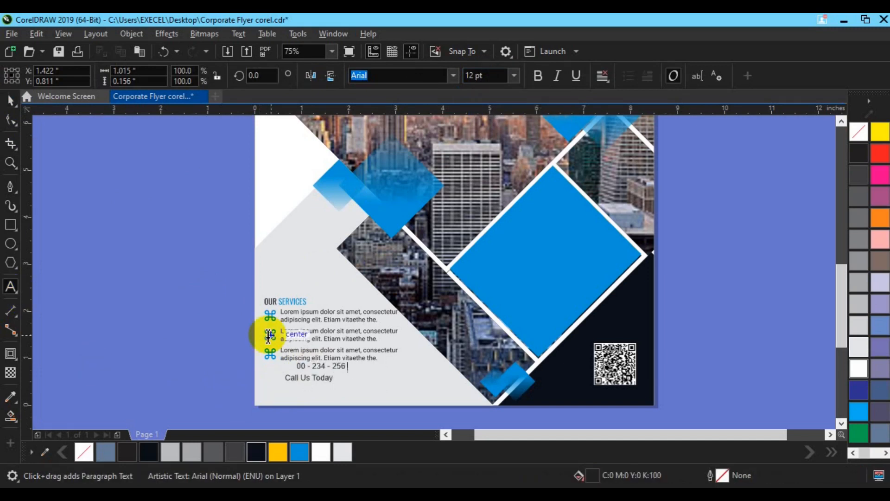
{"action": "key", "text": "space"}
{"action": "left_click", "coordinate": [539, 76]}
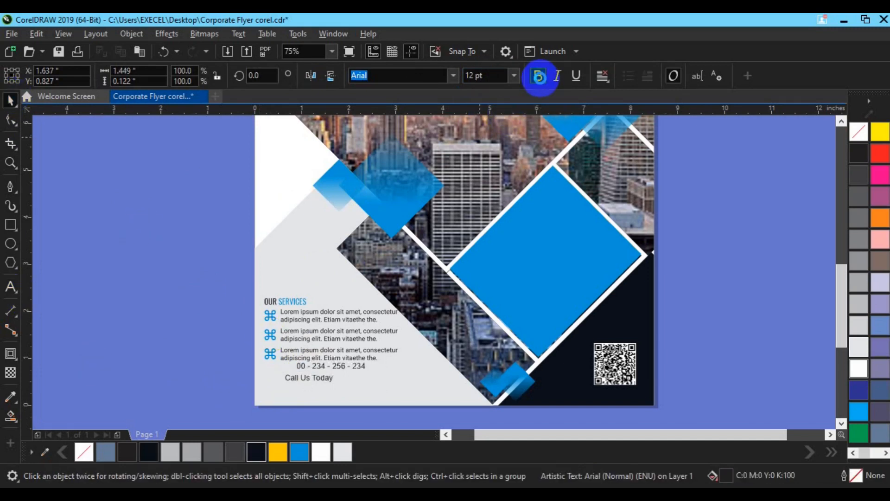
{"action": "left_click", "coordinate": [471, 76]}
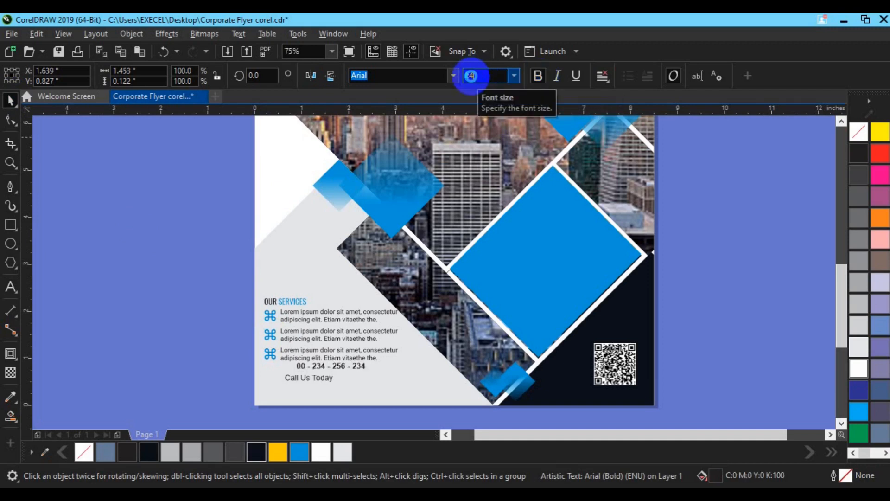
{"action": "type", "text": "24"}
{"action": "key", "text": "Return"}
{"action": "left_click", "coordinate": [300, 452]}
Step: Place the phone number beneath "Call Us Today" and centre the two lines on each other
{"action": "left_click_drag", "start_coordinate": [363, 371], "coordinate": [349, 382]}
{"action": "left_click", "coordinate": [323, 383], "text": "shift"}
{"action": "key", "text": "ctrl+u"}
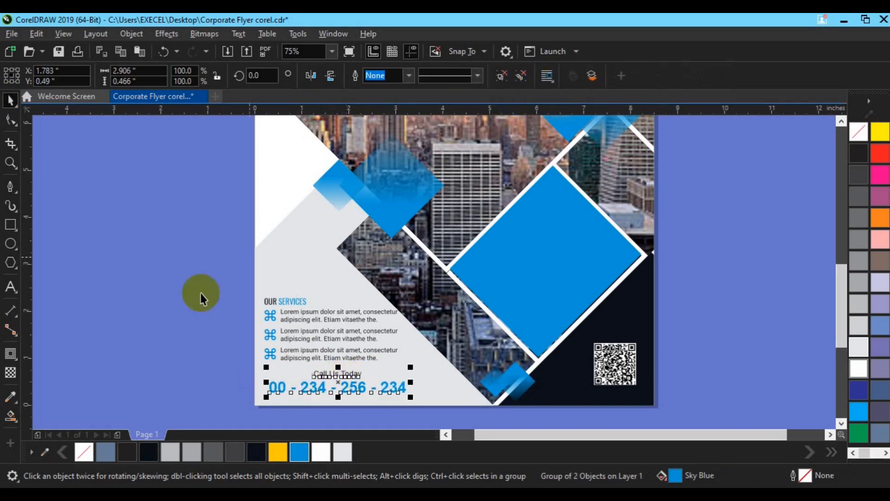
{"action": "left_click", "coordinate": [201, 295]}
{"action": "left_click", "coordinate": [342, 375]}
{"action": "key", "text": "ctrl+d"}
{"action": "left_click", "coordinate": [11, 288]}
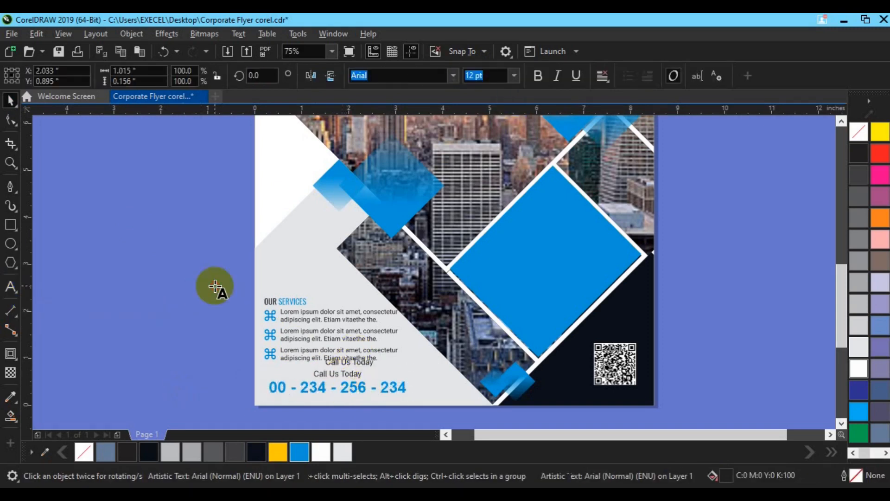
{"action": "type", "text": "www.website.com"}
{"action": "key", "text": "ctrl+space"}
{"action": "left_click_drag", "start_coordinate": [353, 360], "coordinate": [333, 399]}
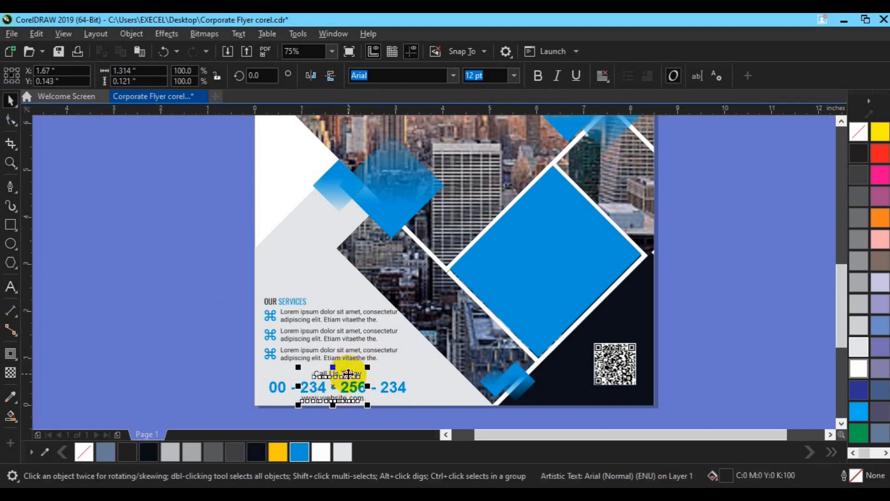
Step: Centre the website line with "Call Us Today", group both with the phone number and nudge the contact block up
{"action": "left_click", "coordinate": [347, 374], "text": "shift"}
{"action": "key", "text": "c"}
{"action": "key", "text": "ctrl+g"}
{"action": "left_click", "coordinate": [385, 384], "text": "shift"}
{"action": "key", "text": "ctrl+g"}
{"action": "key", "text": "Up"}
{"action": "key", "text": "Up"}
{"action": "key", "text": "Up"}
{"action": "key", "text": "Up"}
{"action": "key", "text": "Up"}
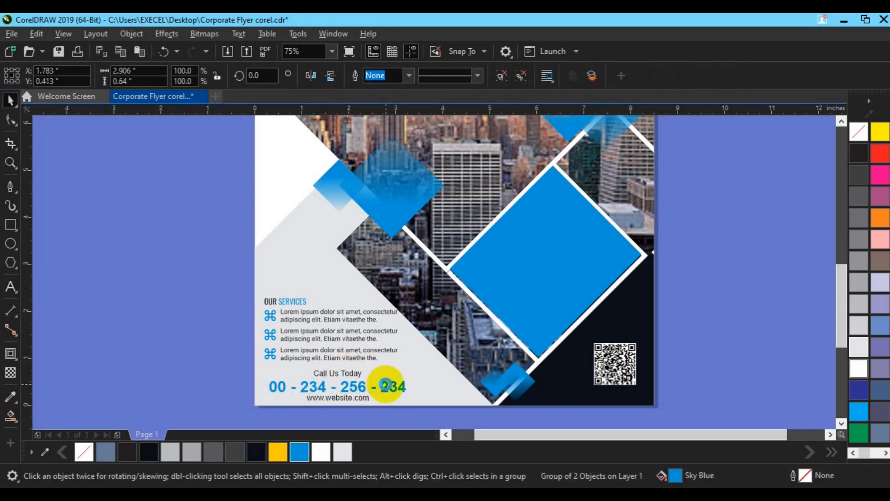
Step: Centre the services block horizontally over the contact block and group the two
{"action": "left_click", "coordinate": [307, 336]}
{"action": "left_click", "coordinate": [308, 339]}
{"action": "left_click", "coordinate": [315, 388], "text": "shift"}
{"action": "key", "text": "c"}
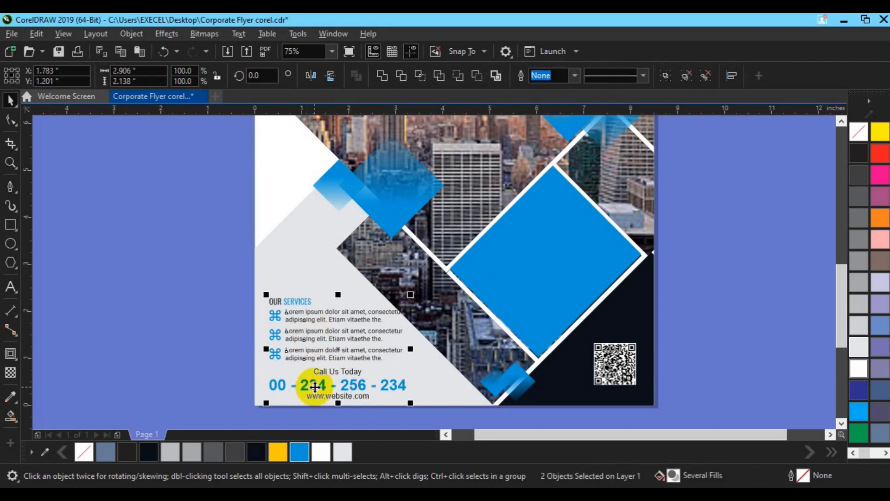
{"action": "key", "text": "ctrl+g"}
Step: Centre the title group horizontally with the services and contact group, and nudge both slightly left
{"action": "scroll", "coordinate": [315, 385], "scroll_direction": "down", "scroll_amount": 1}
{"action": "left_click", "coordinate": [310, 198]}
{"action": "left_click", "coordinate": [325, 365], "text": "shift"}
{"action": "key", "text": "c"}
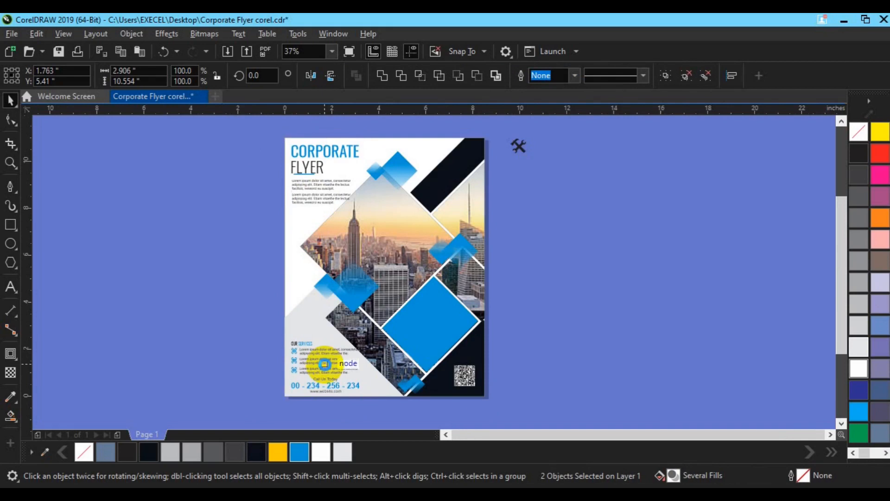
{"action": "key", "text": "Left"}
{"action": "key", "text": "Left"}
{"action": "key", "text": "Left"}
{"action": "key", "text": "Left"}
{"action": "key", "text": "Left"}
{"action": "key", "text": "Left"}
{"action": "key", "text": "Left"}
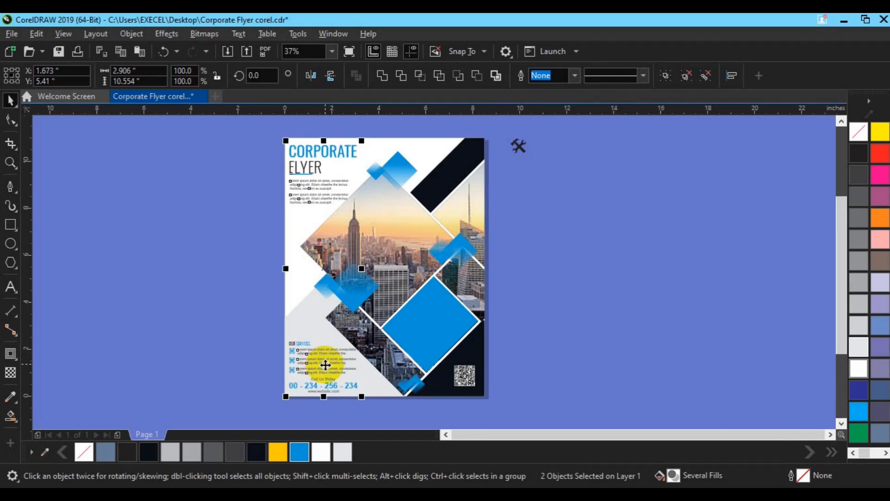
Step: Enlarge the hammer-and-wrench icon beside the page to about 1.19 by 1.11 inches
{"action": "left_click", "coordinate": [537, 276]}
{"action": "left_click", "coordinate": [520, 148]}
{"action": "left_click_drag", "start_coordinate": [531, 157], "coordinate": [539, 163]}
Step: Add the text "Logo Design" at 48 pt and place it beneath the hammer-and-wrench icon
{"action": "left_click", "coordinate": [10, 287]}
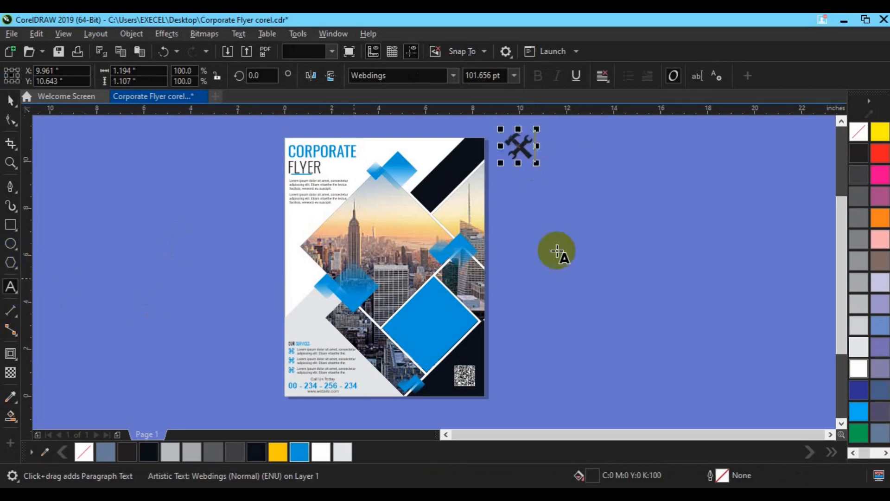
{"action": "type", "text": "ign"}
{"action": "left_click", "coordinate": [10, 100]}
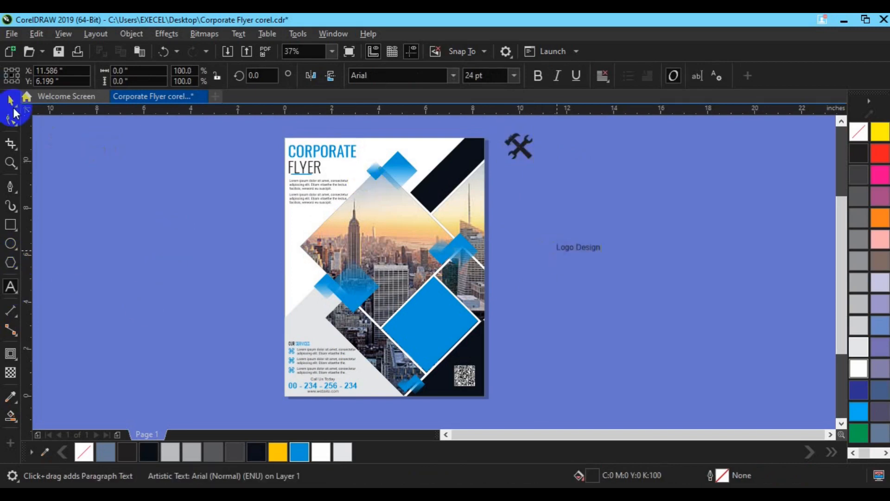
{"action": "double_click", "coordinate": [473, 76]}
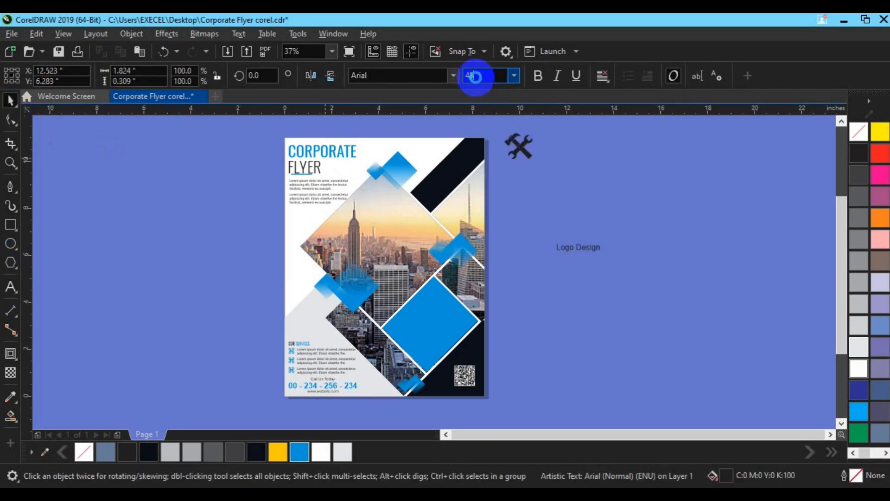
{"action": "type", "text": "48"}
{"action": "key", "text": "Return"}
{"action": "left_click_drag", "start_coordinate": [596, 246], "coordinate": [528, 180]}
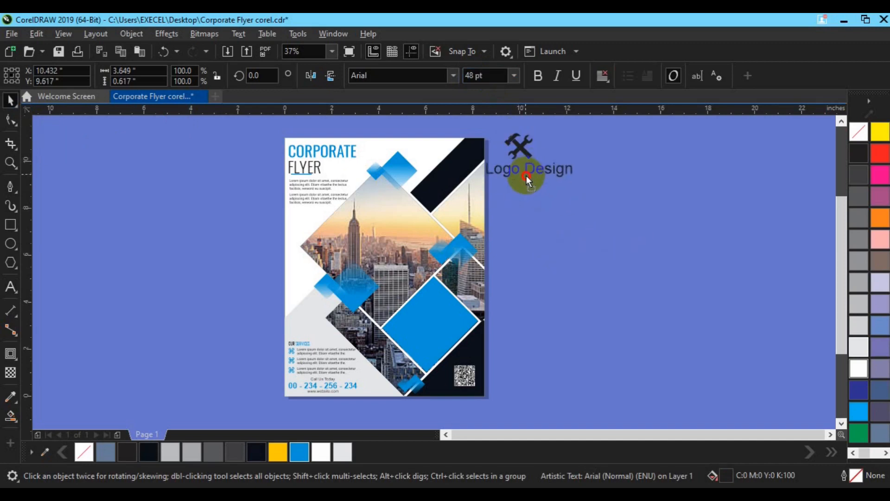
Step: Scale the icon and "Logo Design" text down to about 1.58 inches wide and move them above the "OUR SERVICES" section
{"action": "left_click", "coordinate": [519, 147], "text": "shift"}
{"action": "left_click_drag", "start_coordinate": [566, 175], "coordinate": [553, 176]}
{"action": "left_click_drag", "start_coordinate": [519, 158], "coordinate": [315, 299]}
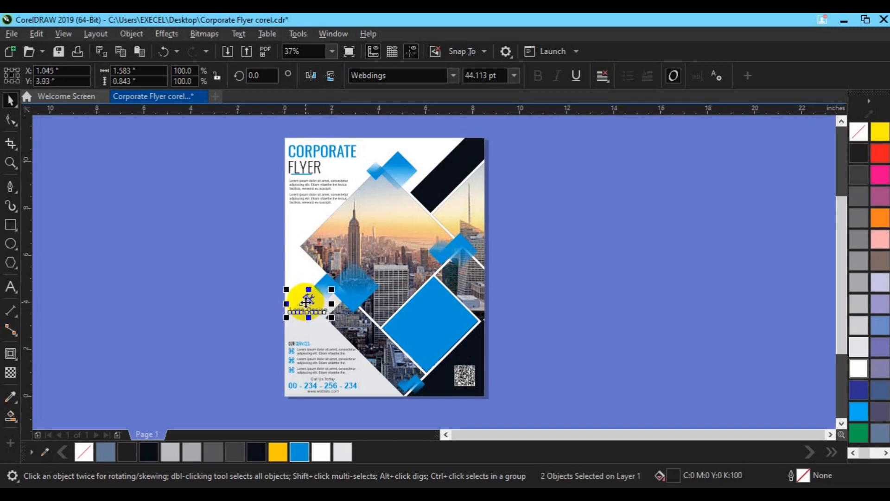
{"action": "left_click", "coordinate": [602, 336]}
Step: Apply a vertical fountain transparency to the large blue diamond so it fades out towards its upper corner
{"action": "left_click", "coordinate": [422, 328]}
{"action": "key", "text": "t"}
{"action": "mouse_move", "coordinate": [427, 340]}
{"action": "left_mouse_down"}
{"action": "mouse_move", "coordinate": [427, 304]}
{"action": "mouse_move", "coordinate": [427, 354]}
{"action": "left_mouse_up"}
{"action": "left_click_drag", "start_coordinate": [427, 303], "coordinate": [428, 287]}
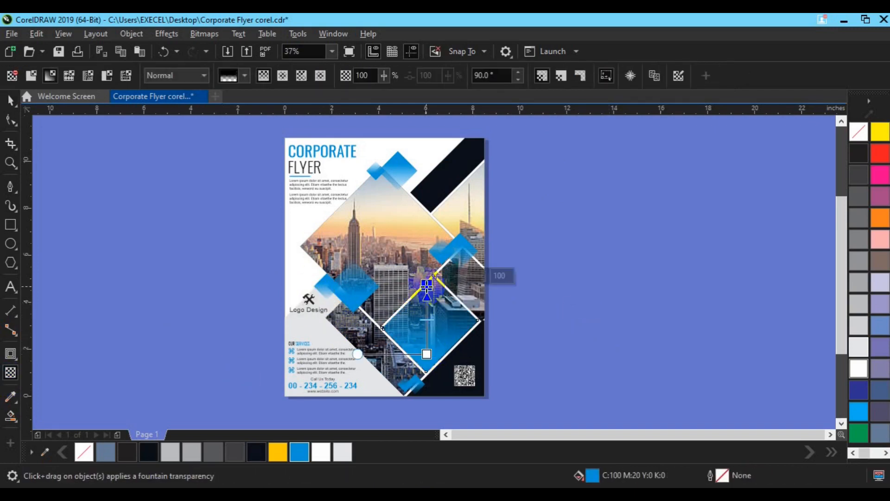
{"action": "key", "text": "space"}
{"action": "key", "text": "space"}
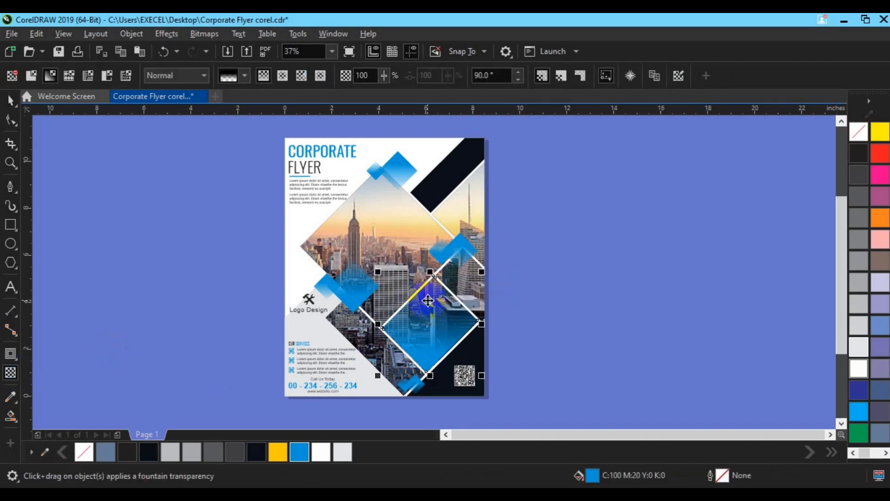